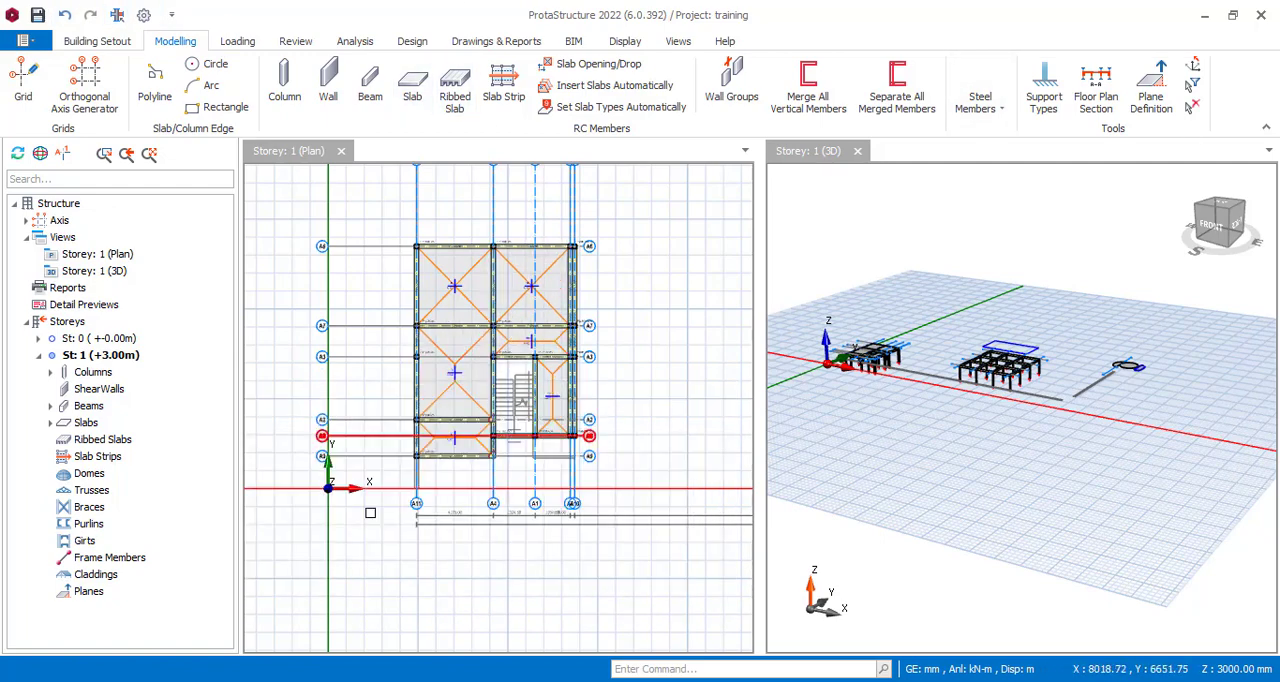
Insert storey number 2 with a height of 3000 mm above the existing storey.
click(74, 324)
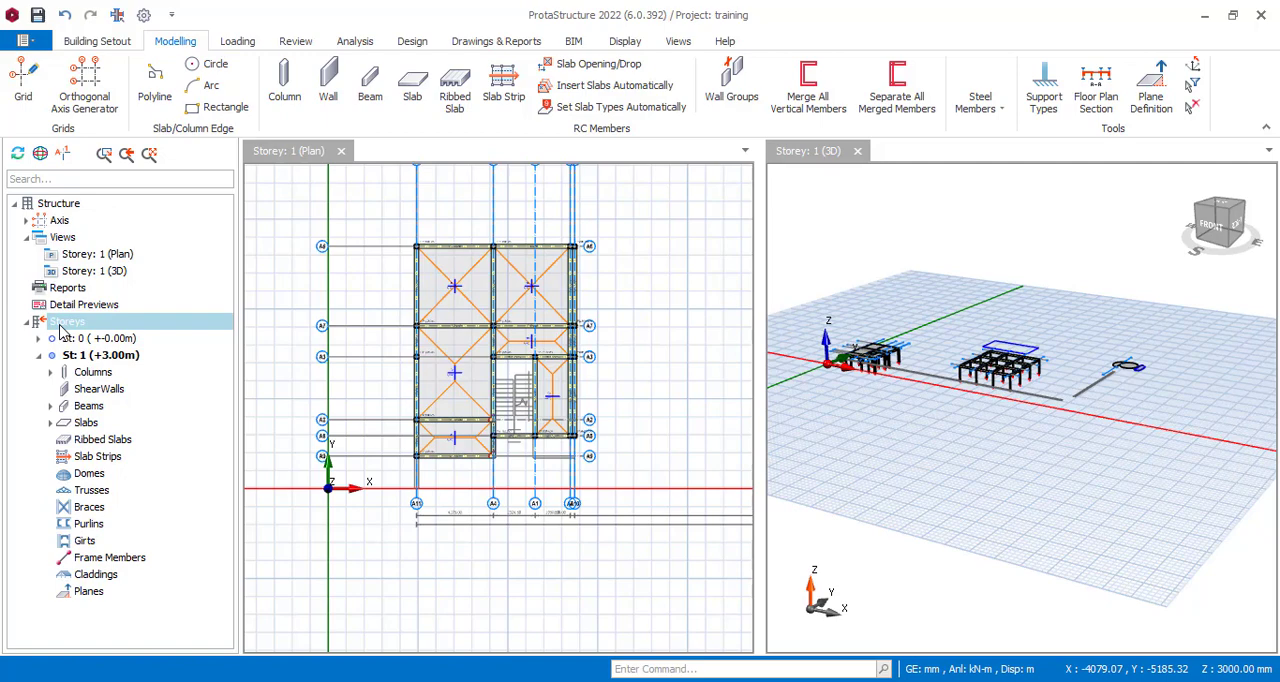
right_click(61, 332)
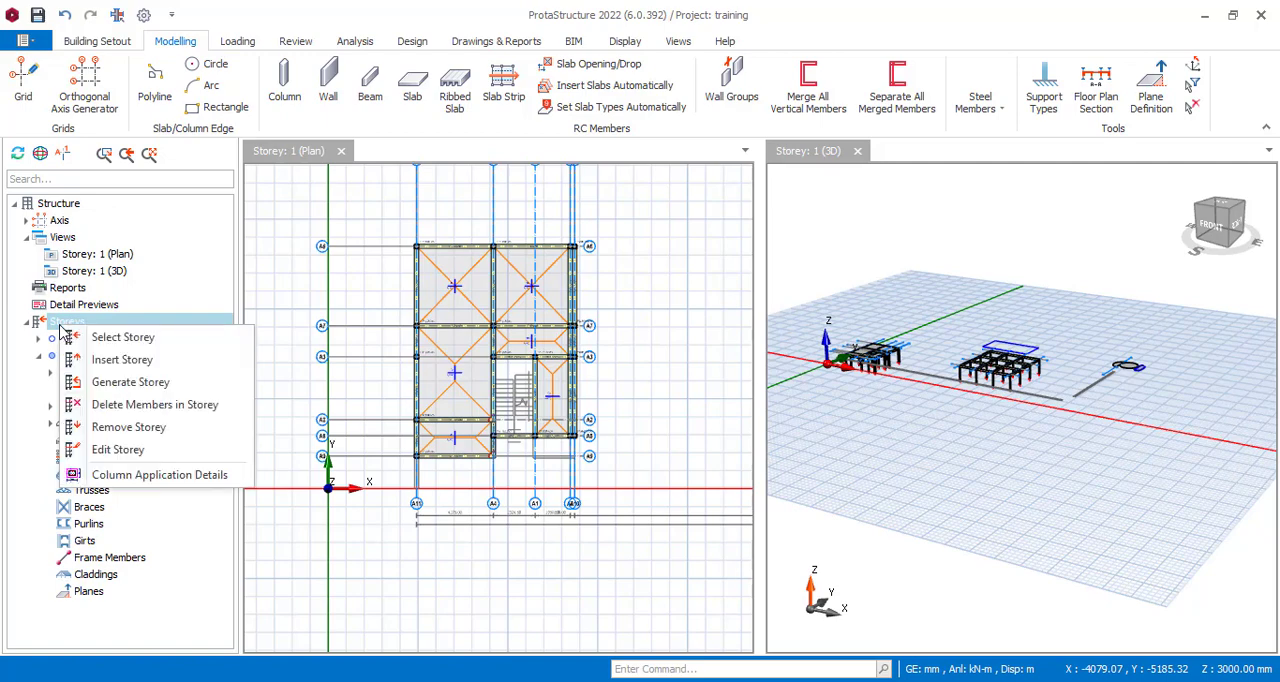
click(122, 360)
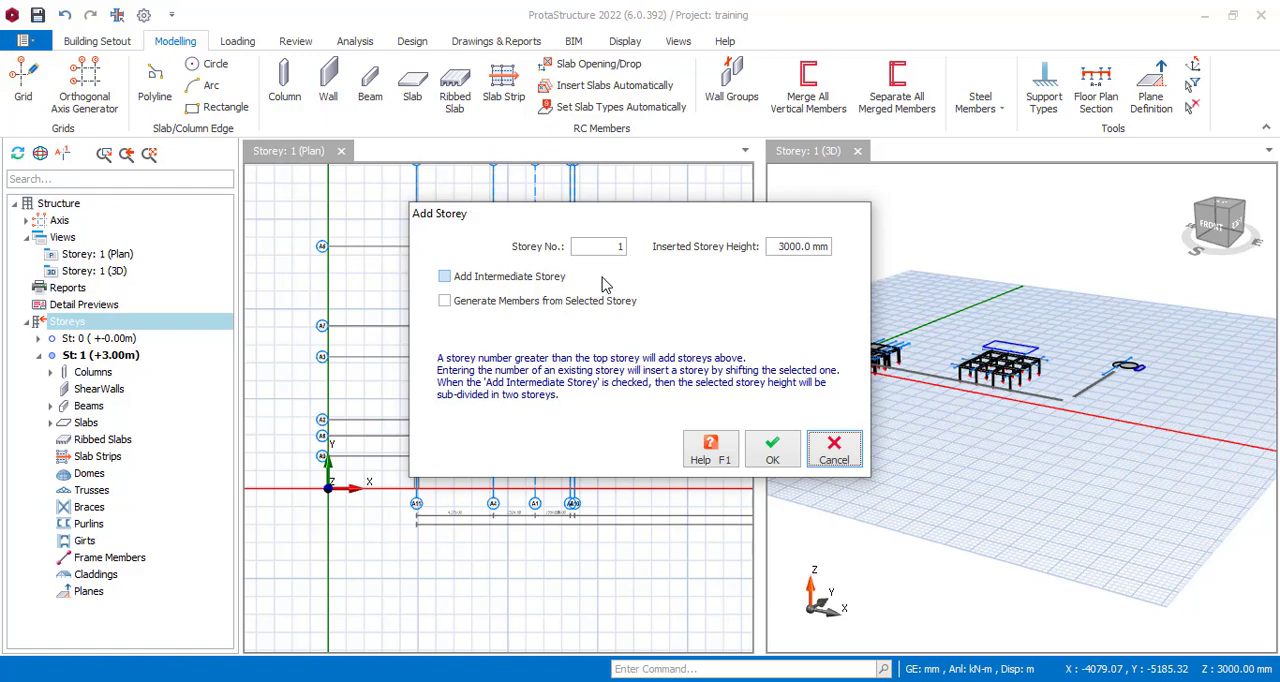
drag(613, 225, 658, 225)
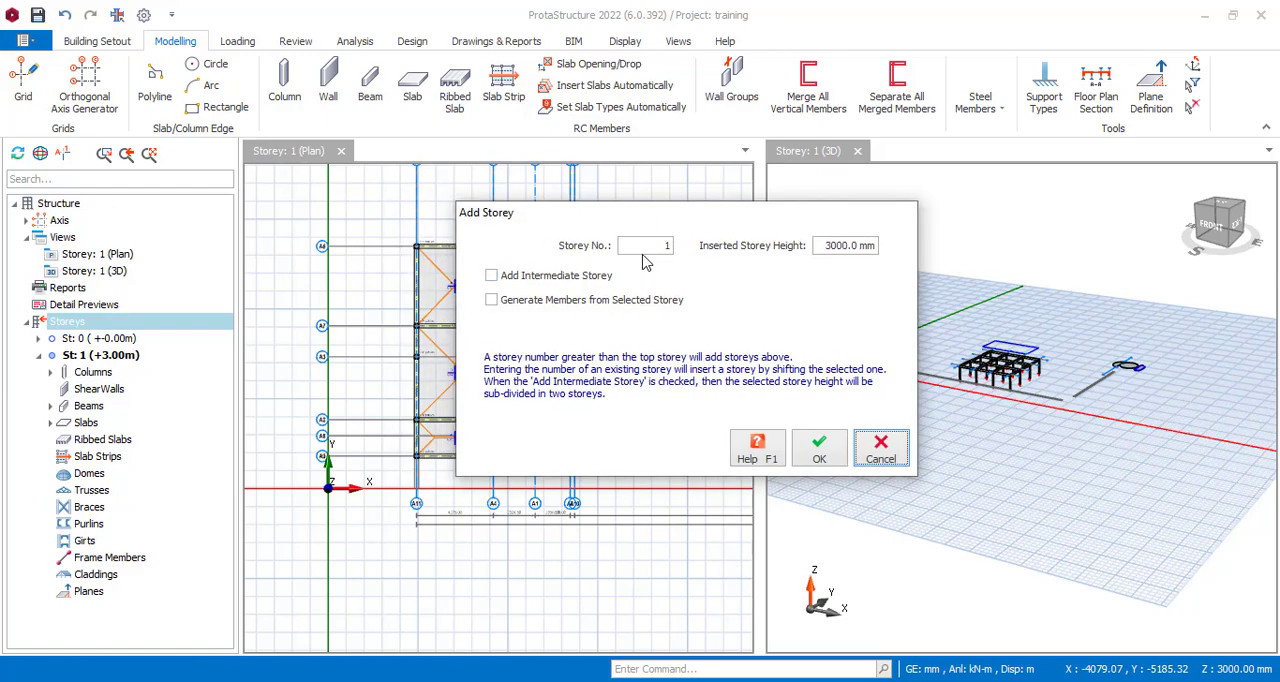
double_click(648, 245)
text(2)
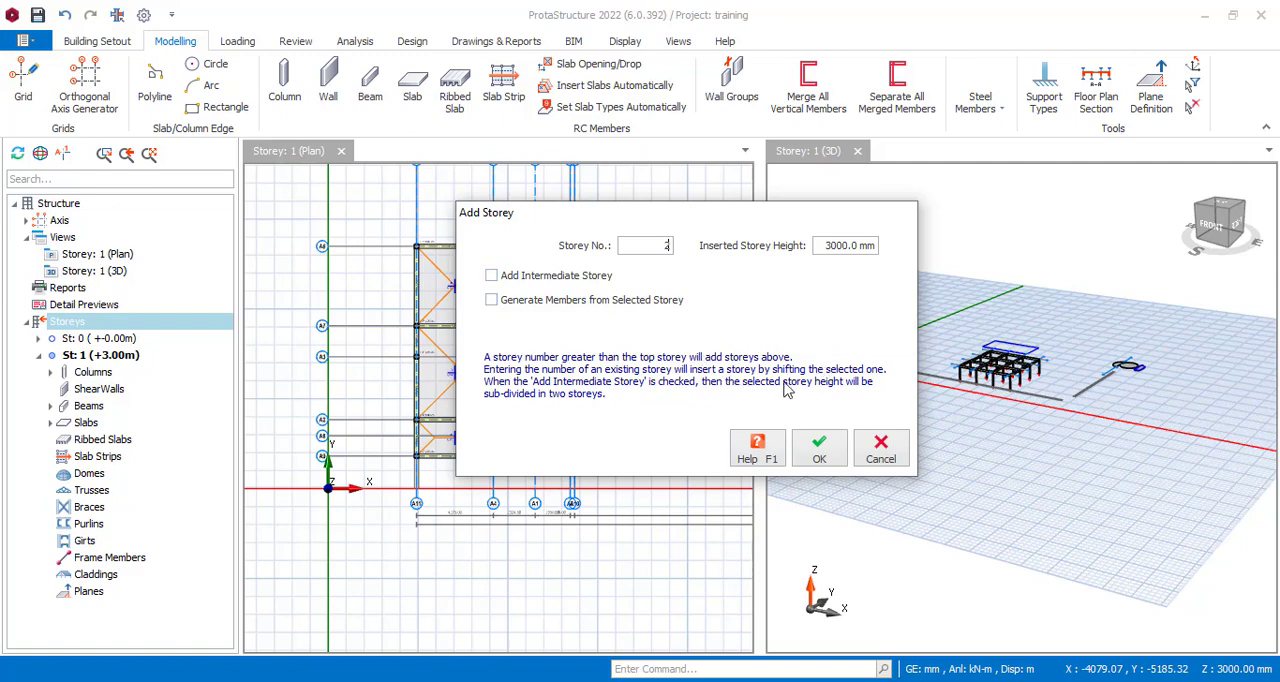
click(820, 452)
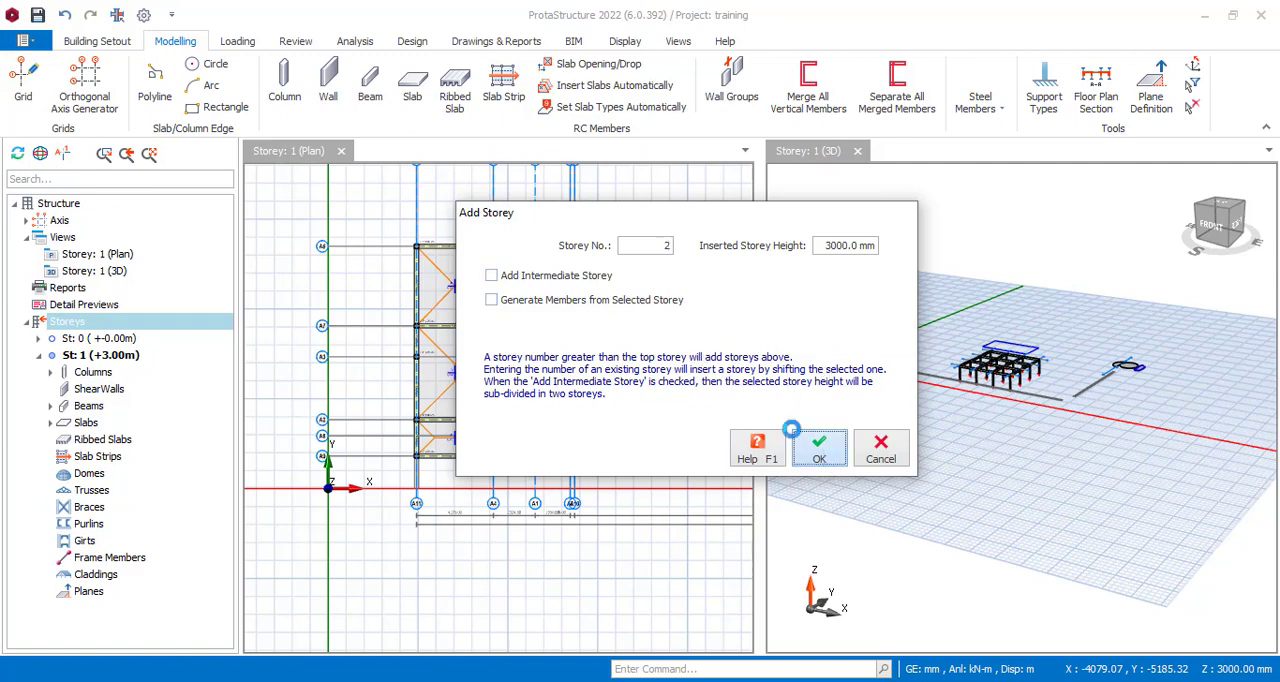
click(706, 415)
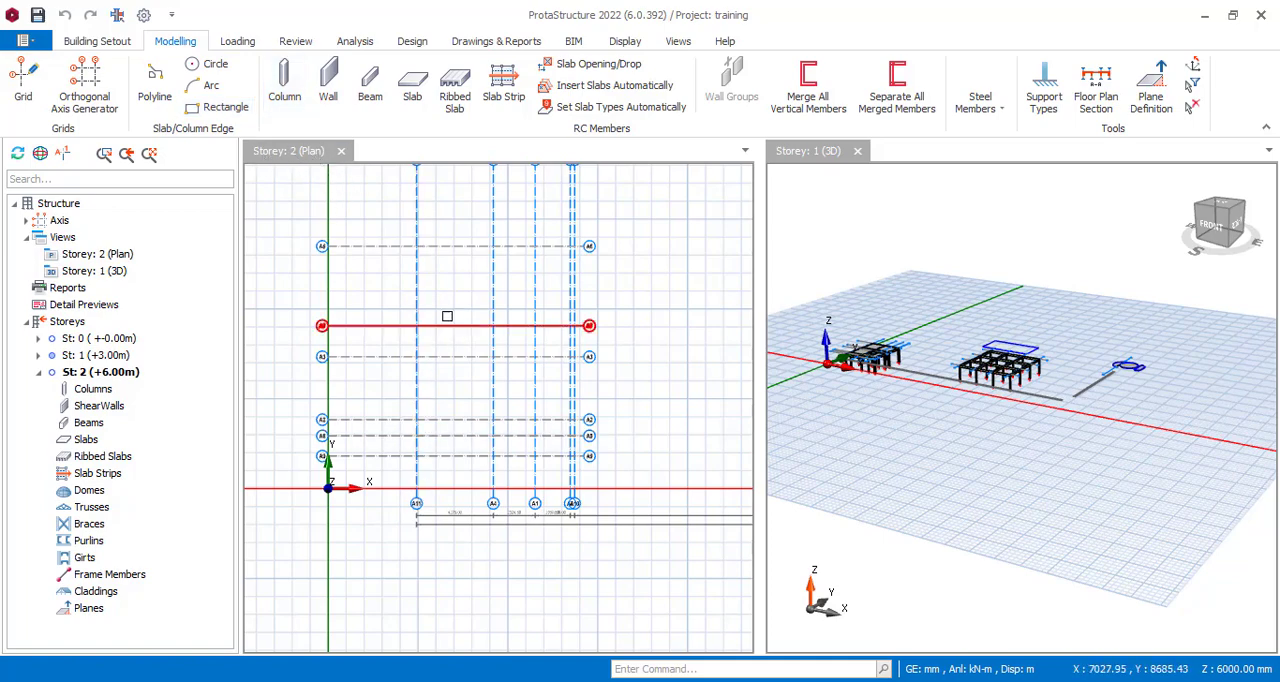
click(453, 308)
Make storey 1 the current storey and show its plan.
click(99, 358)
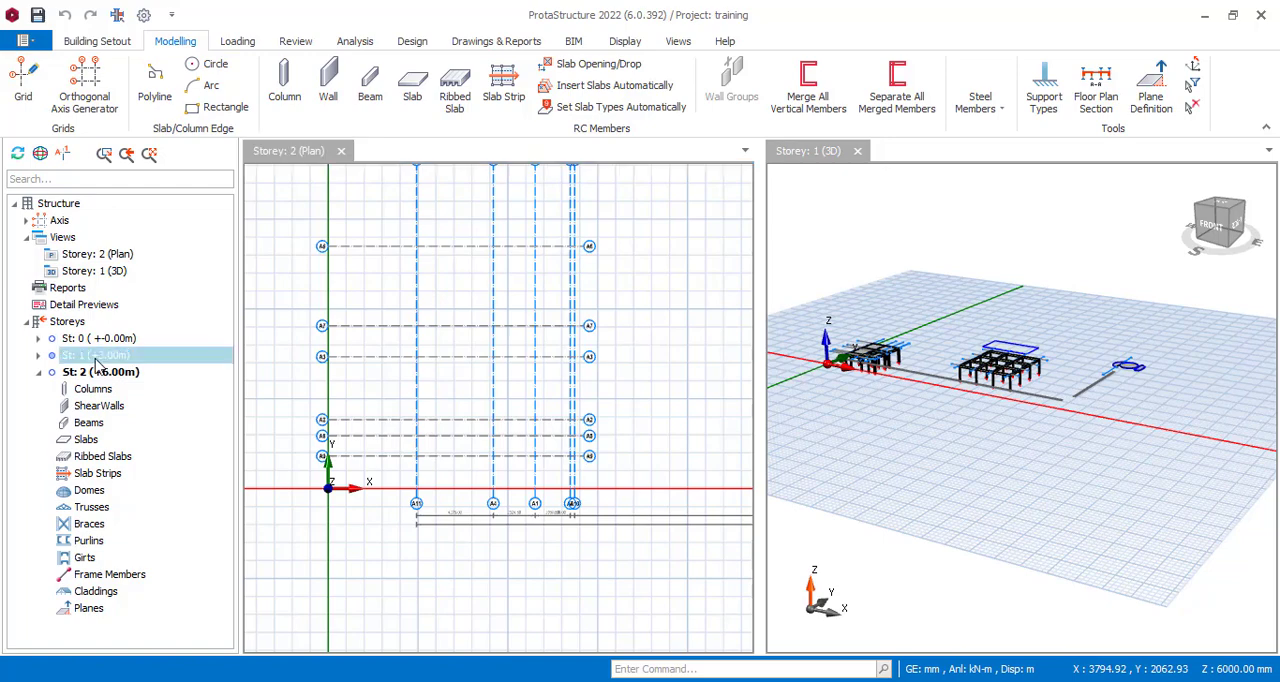
double_click(97, 358)
scroll(519, 282, up, 3)
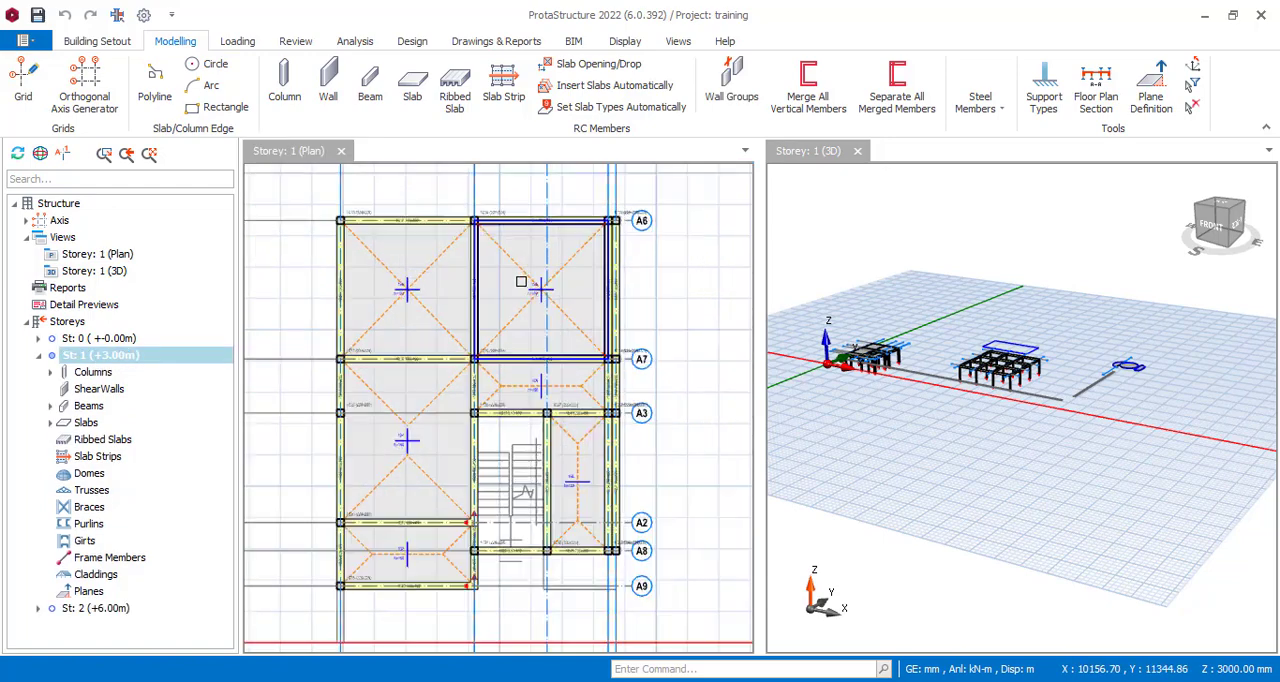
scroll(568, 334, down, 3)
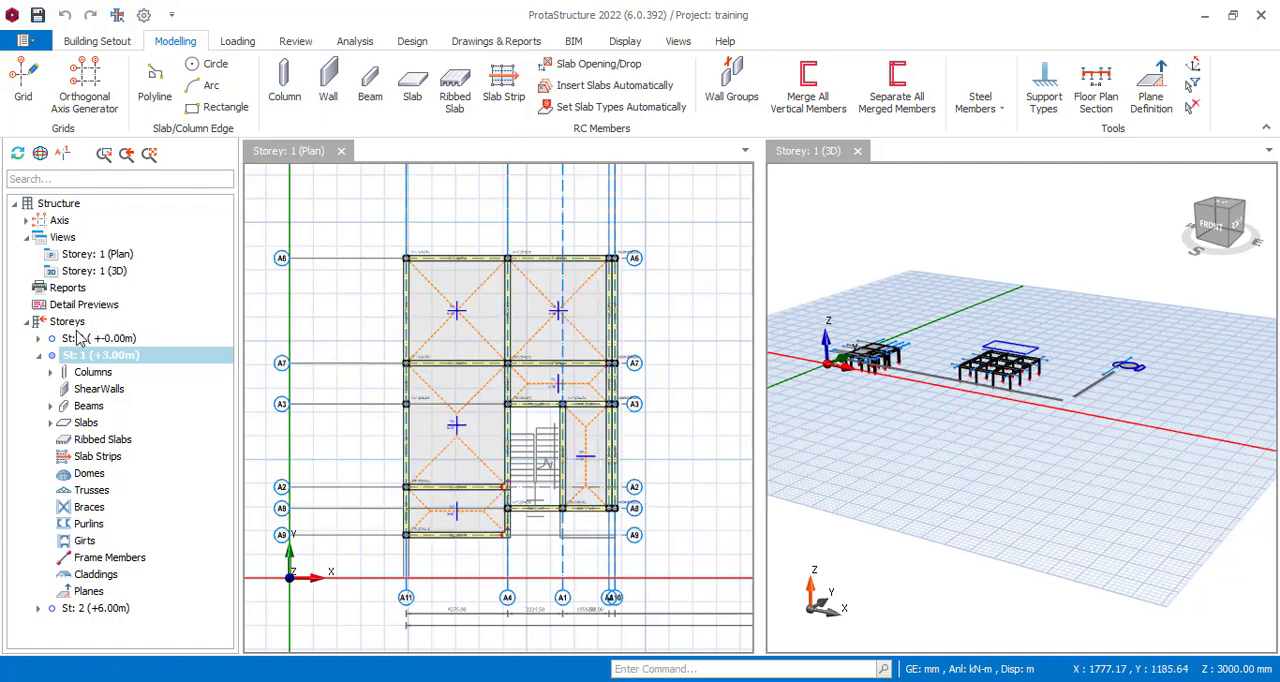
Set the foundation depth to 1200 mm in the storey settings.
click(68, 323)
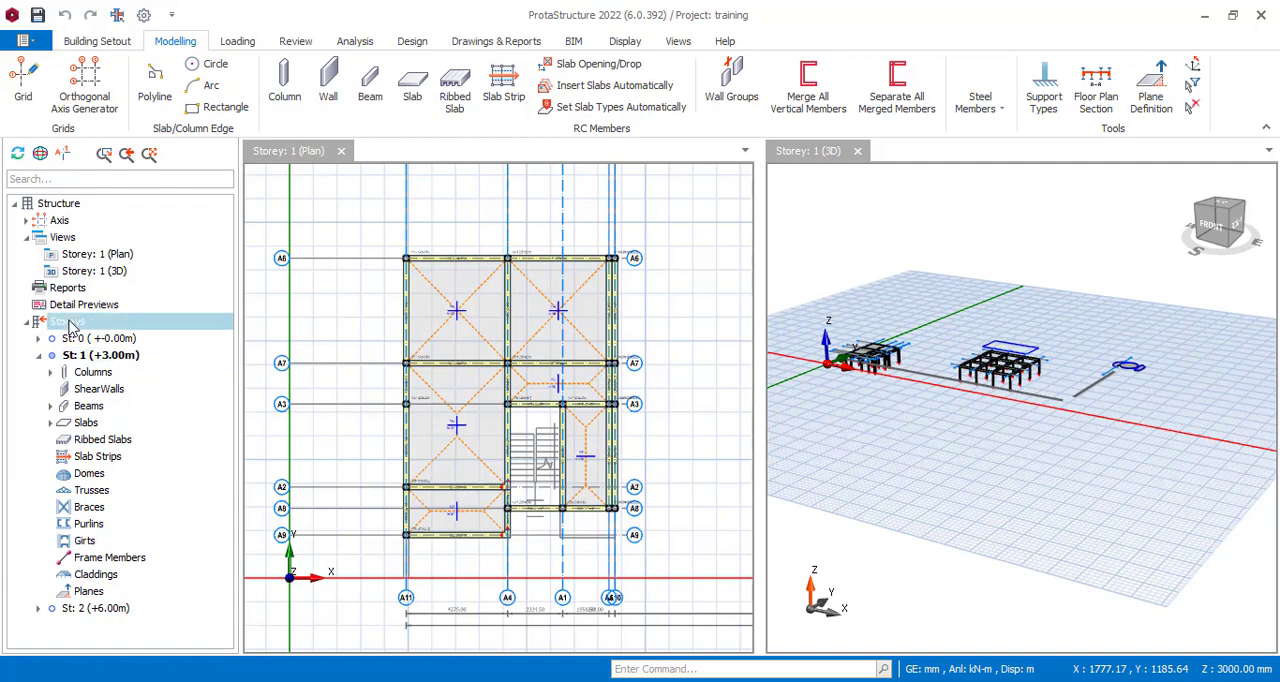
right_click(70, 328)
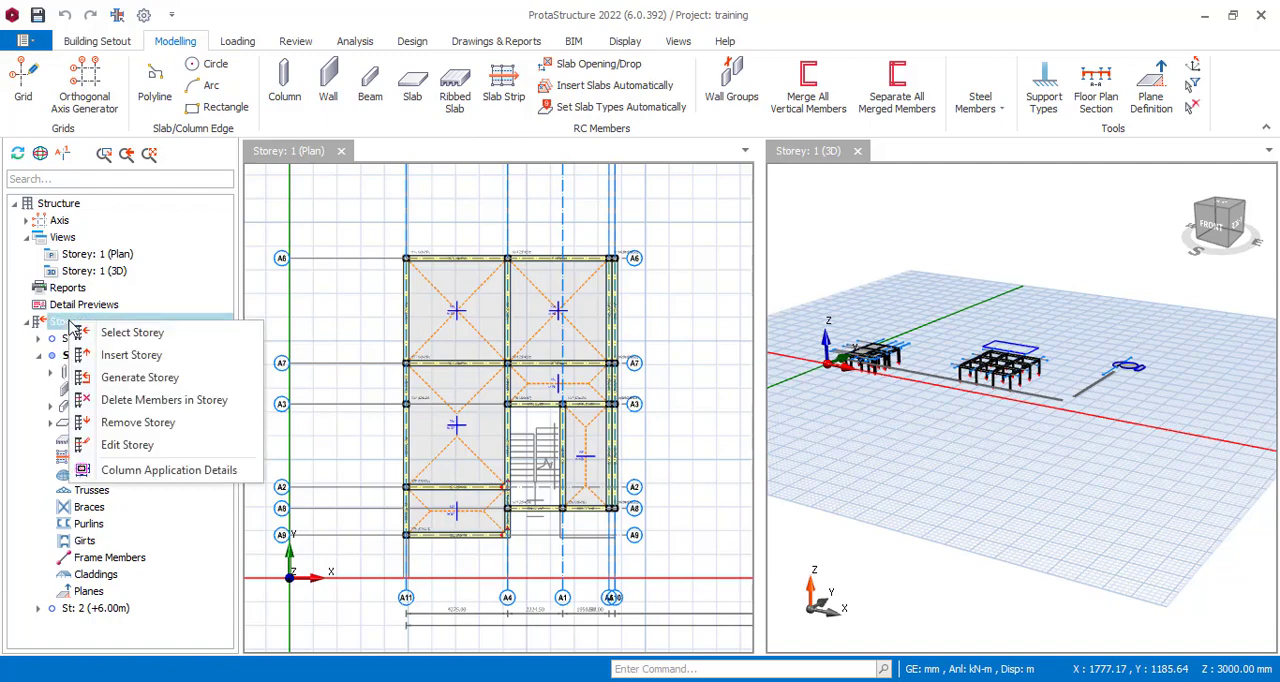
click(140, 447)
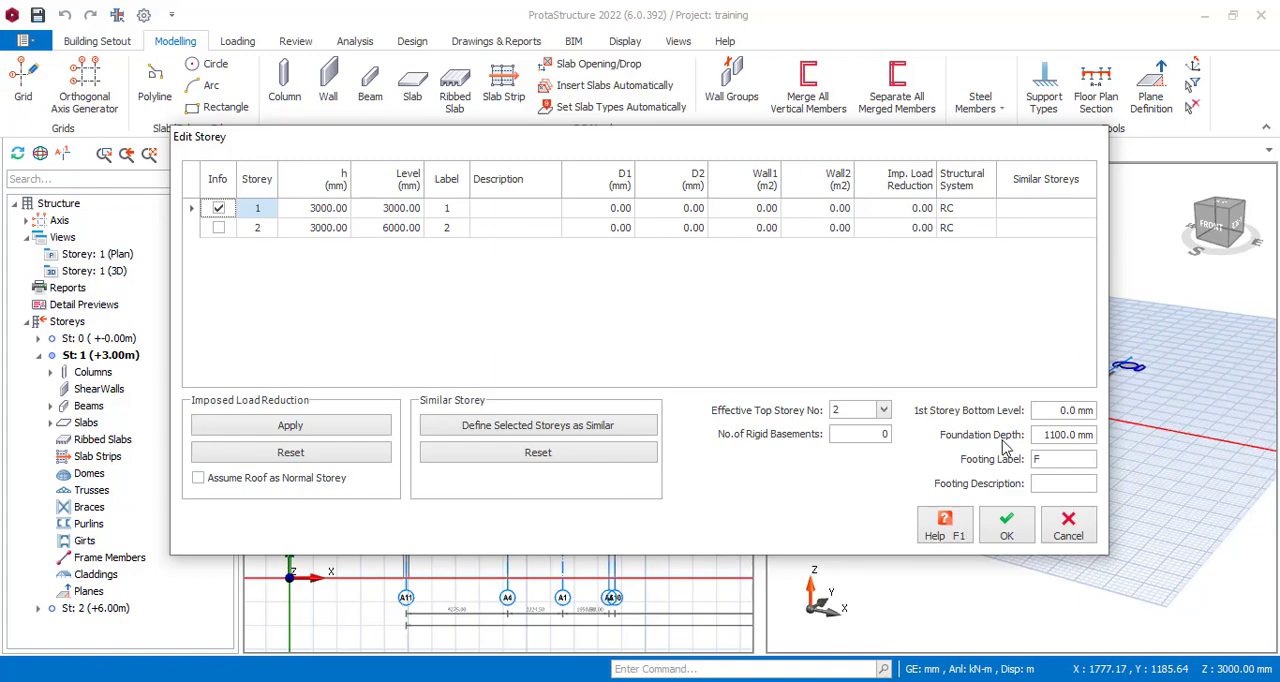
double_click(1046, 436)
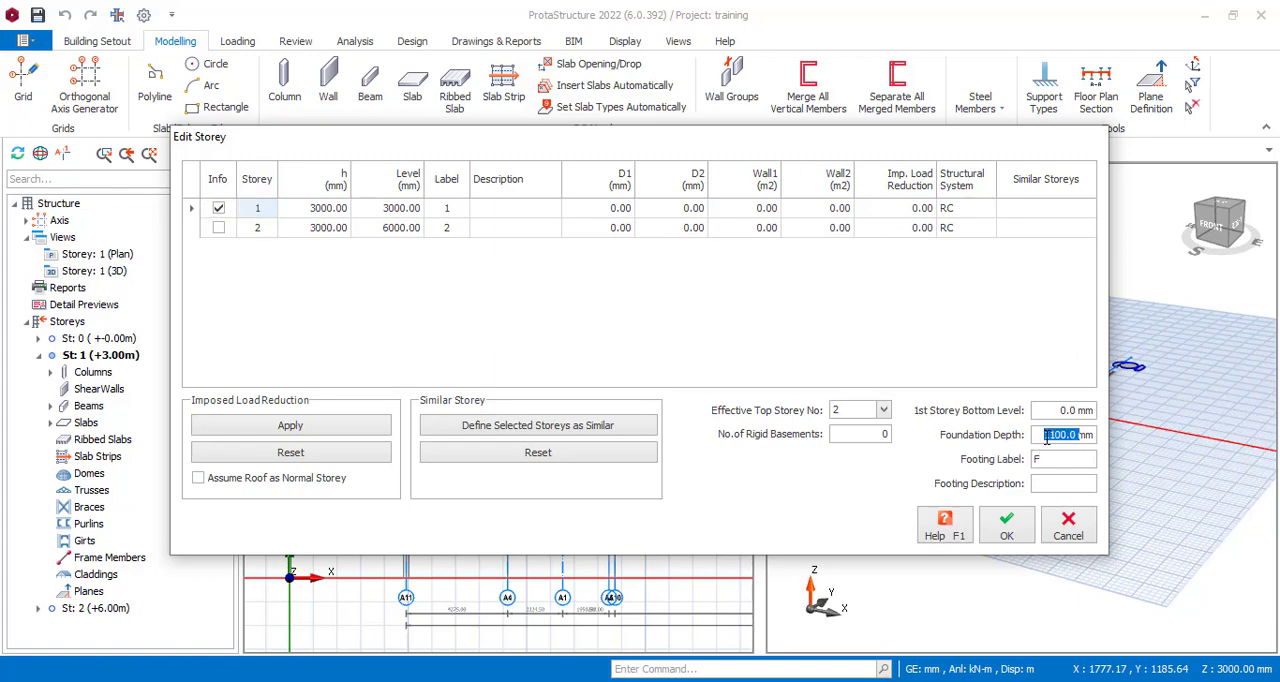
text(1200)
Keep RC as the structural system for storeys 1 and 2 and accept the storey settings.
click(1044, 211)
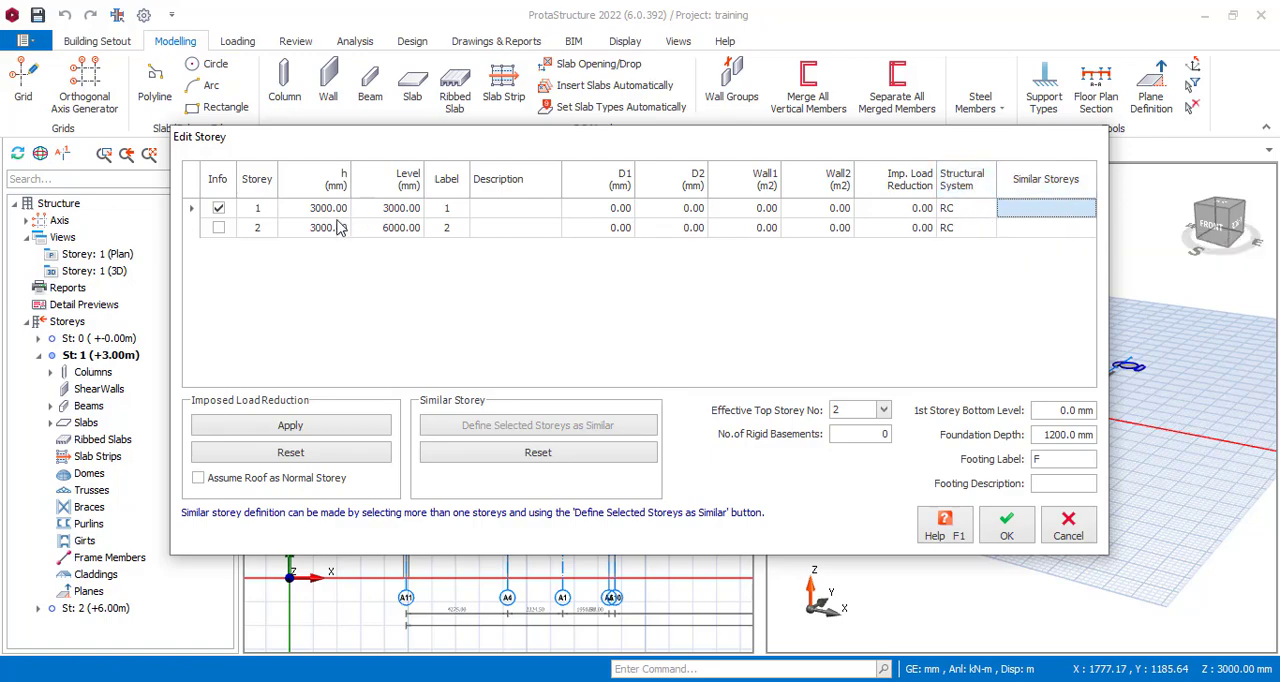
click(958, 210)
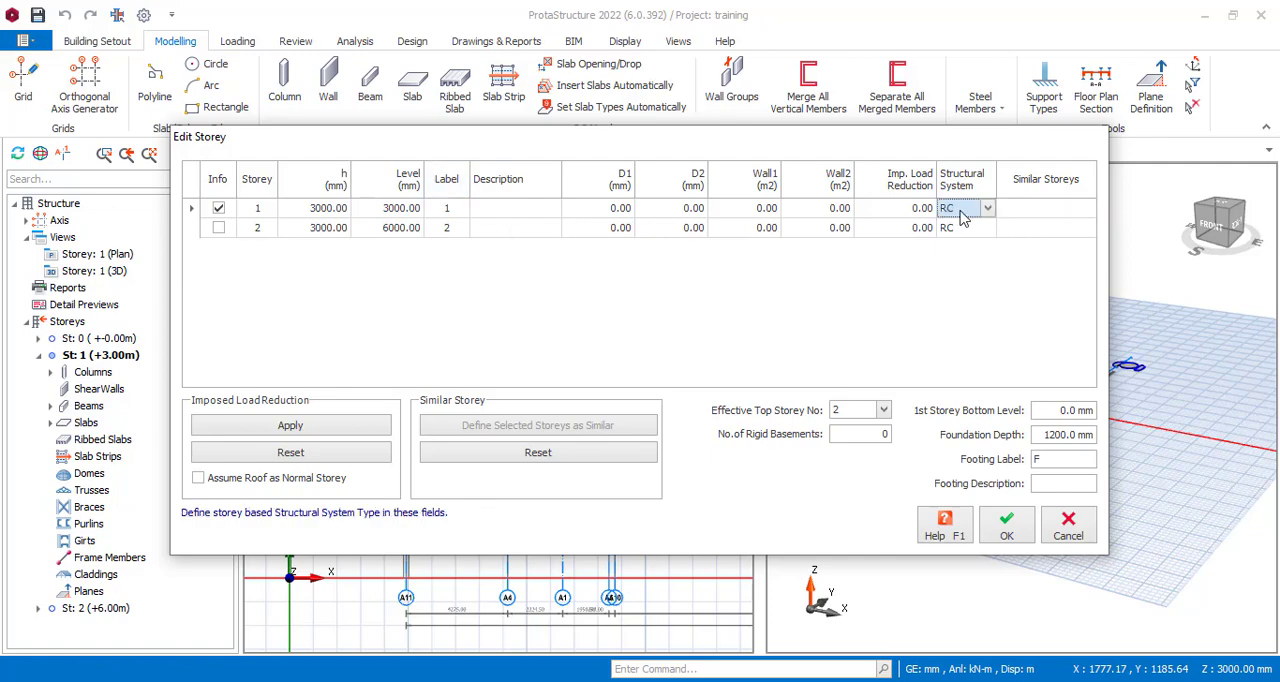
click(988, 210)
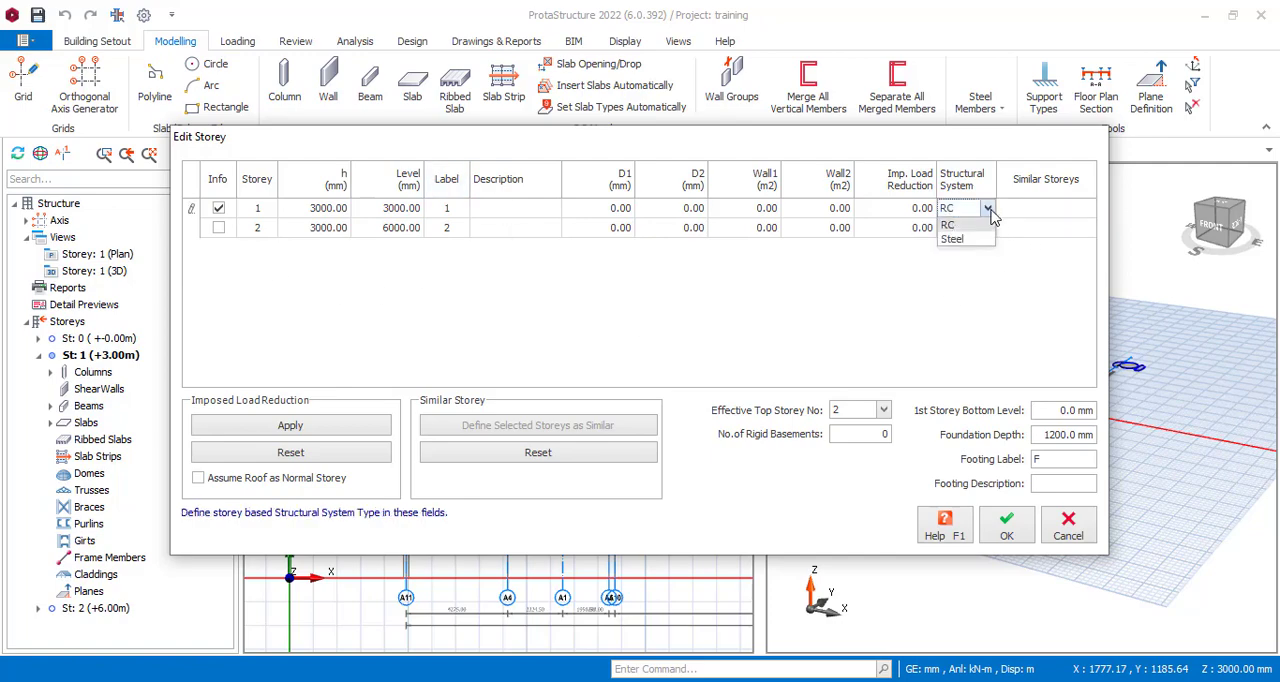
click(956, 222)
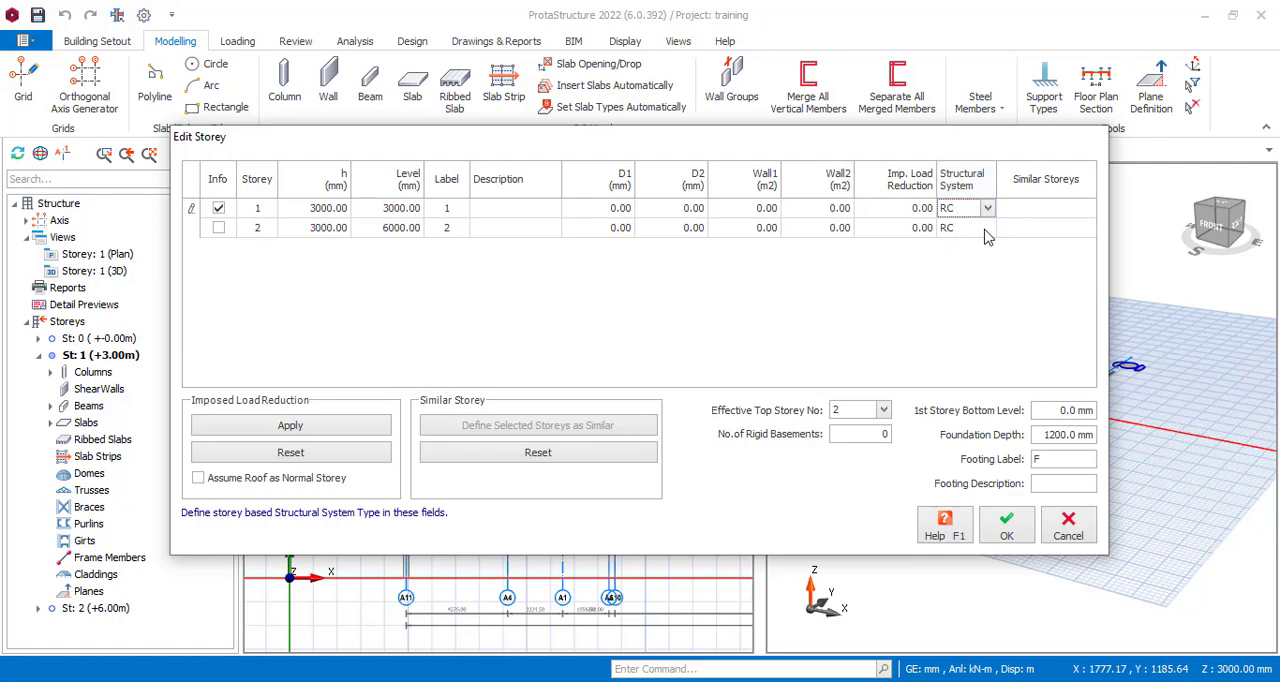
click(985, 230)
click(987, 230)
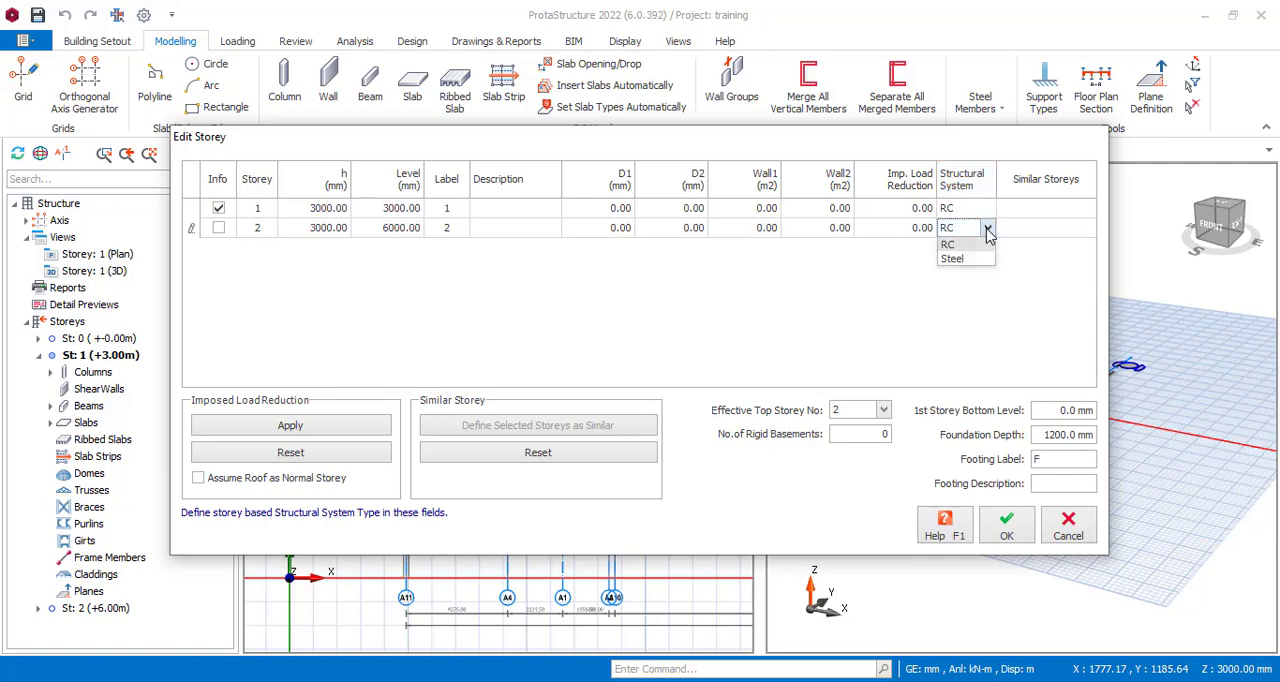
click(987, 232)
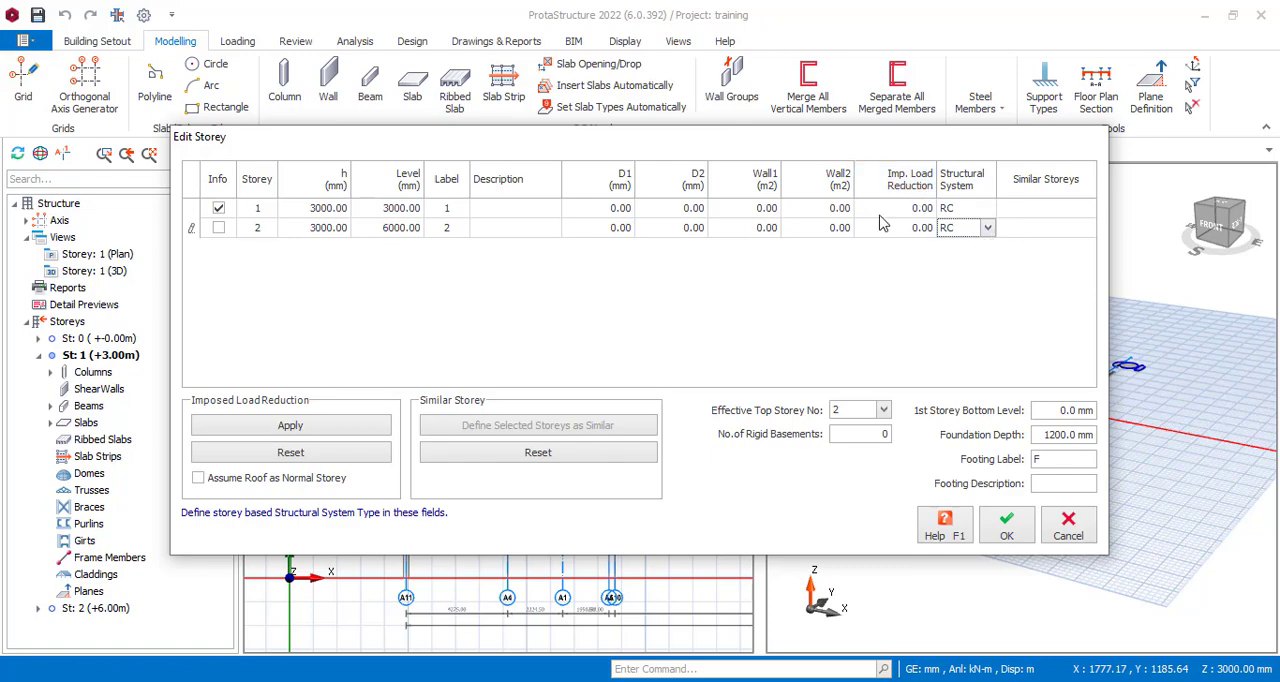
click(1010, 520)
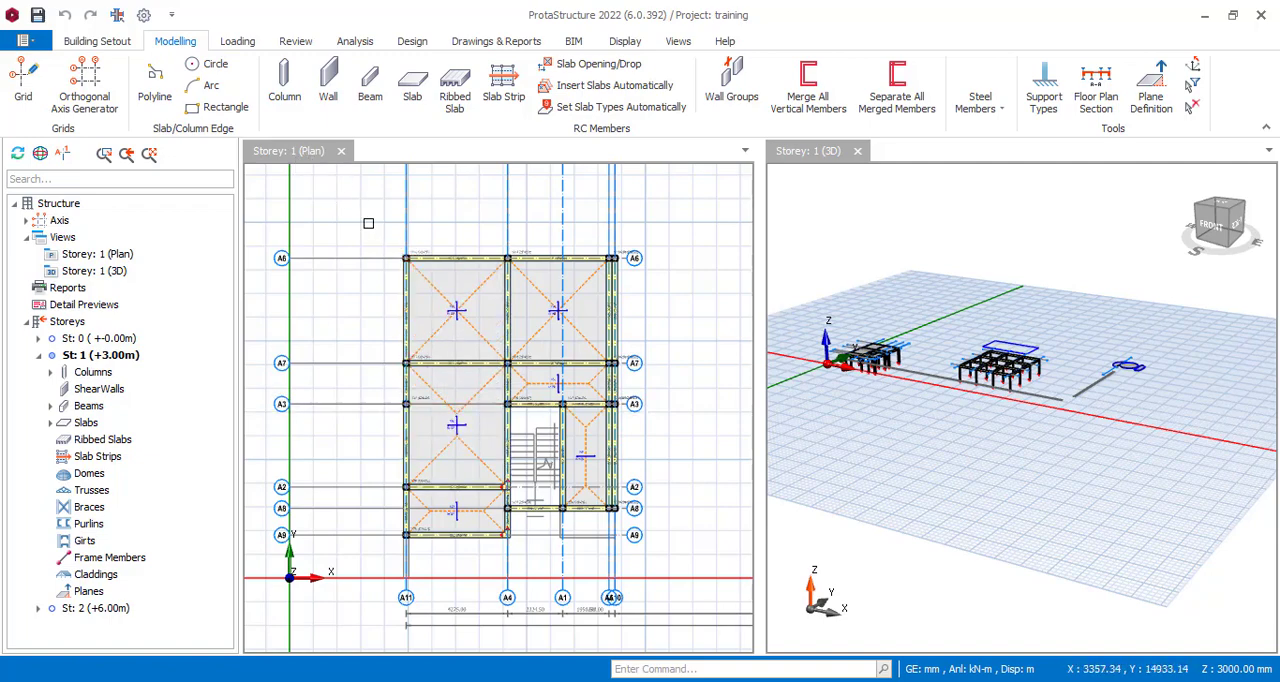
drag(367, 222, 644, 556)
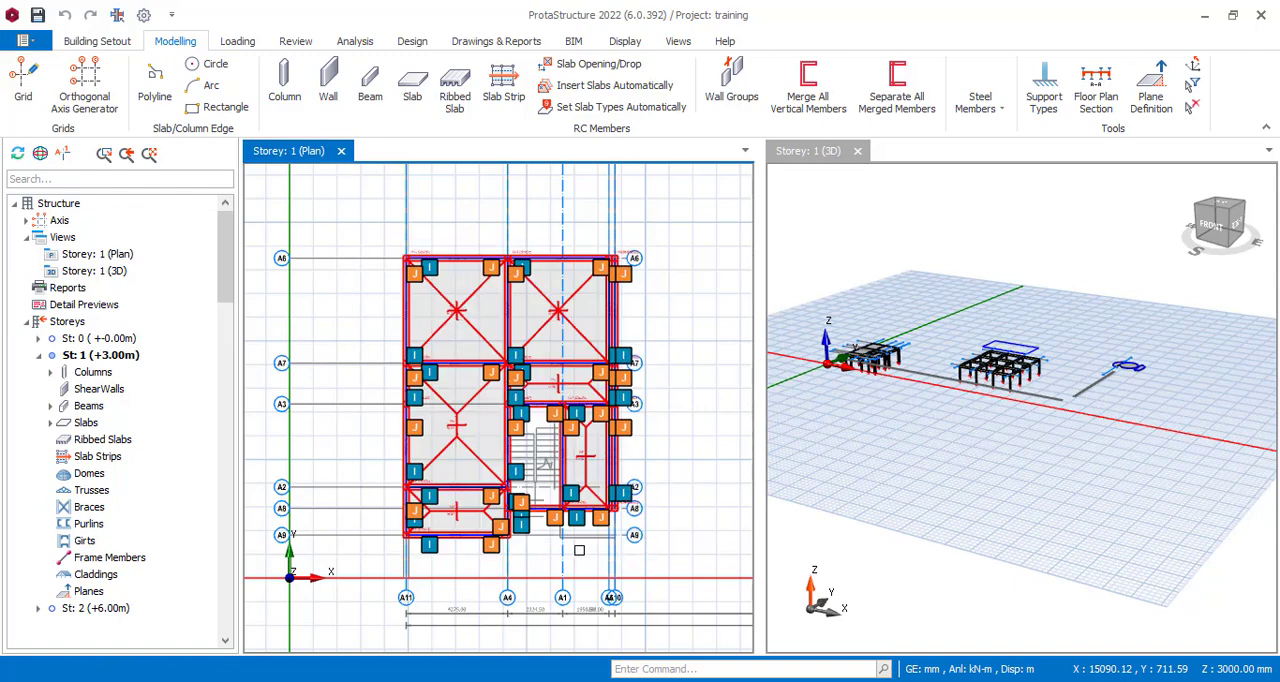
key(Escape)
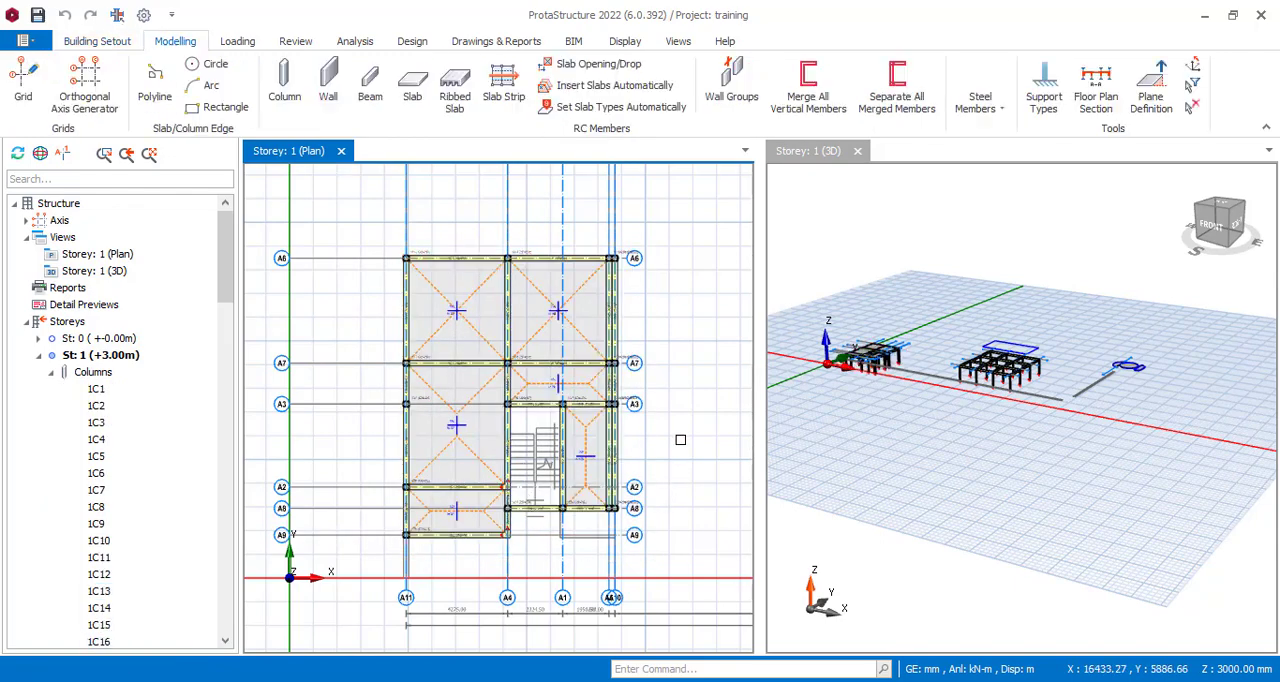
Insert a 120 mm thick type 1 slab in the region bounded by axes A9, A5, A8 and A1, adjoining beam 1B21.
scroll(640, 530, up, 6)
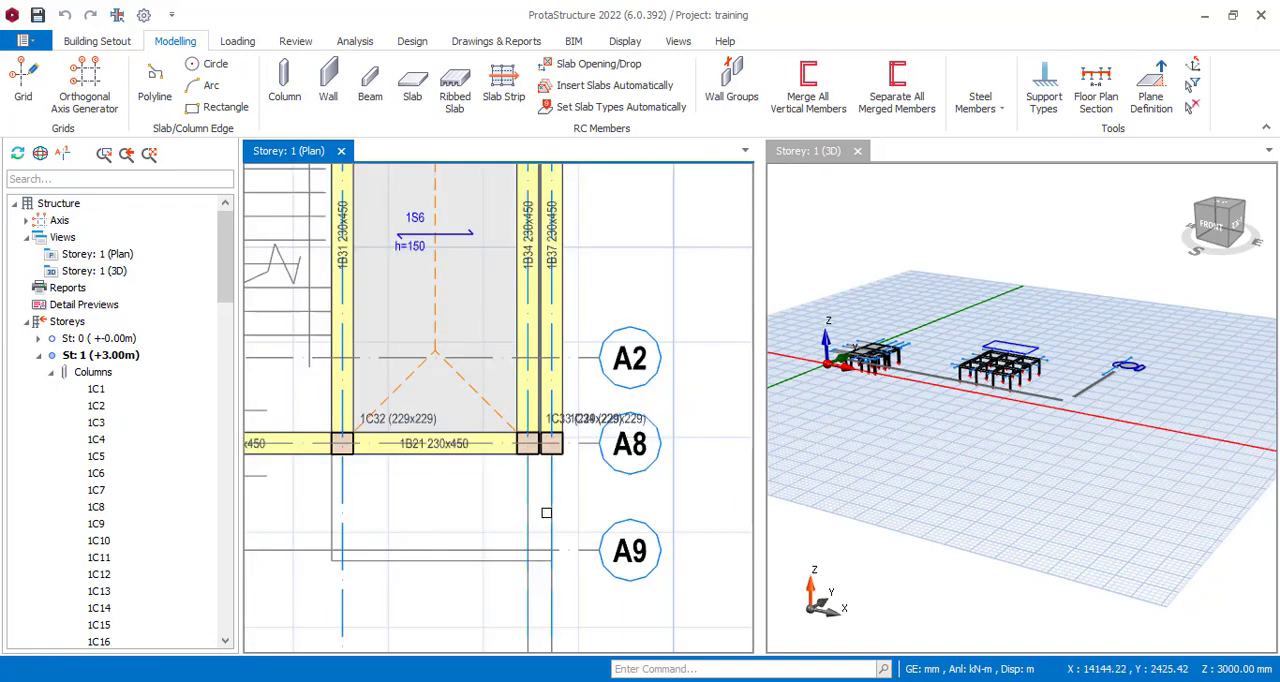
scroll(581, 516, down, 3)
scroll(478, 540, up, 3)
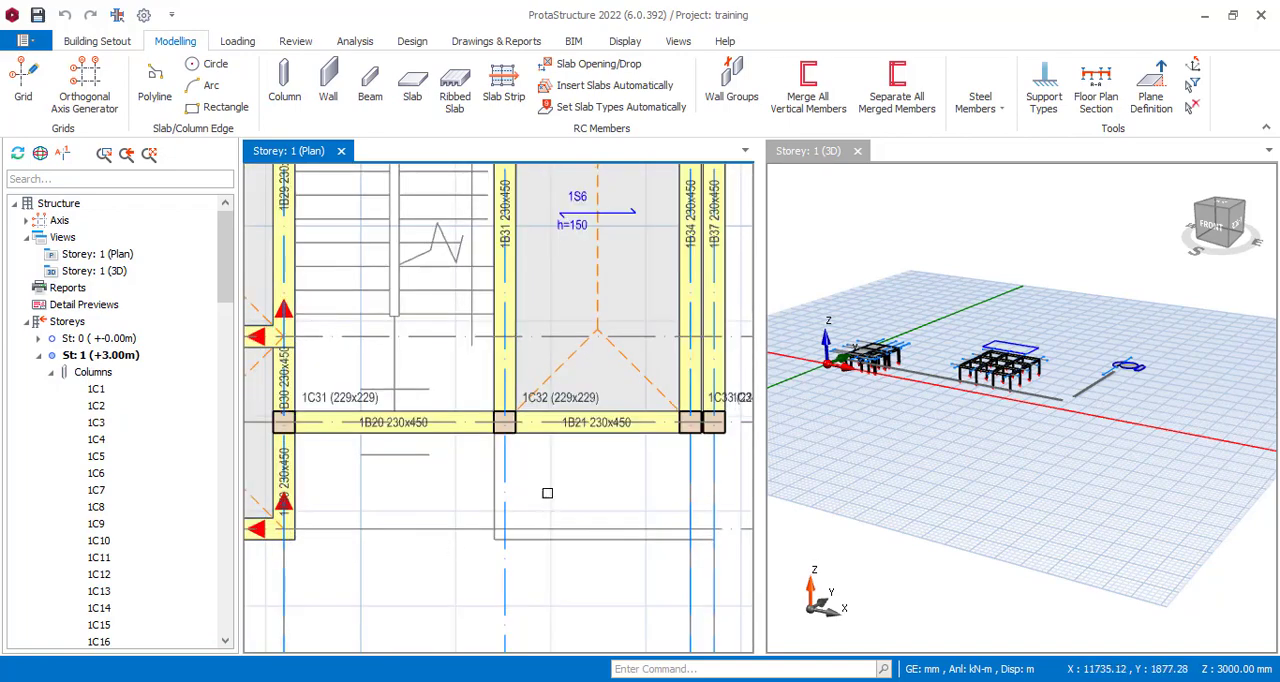
scroll(540, 500, down, 3)
scroll(617, 473, up, 4)
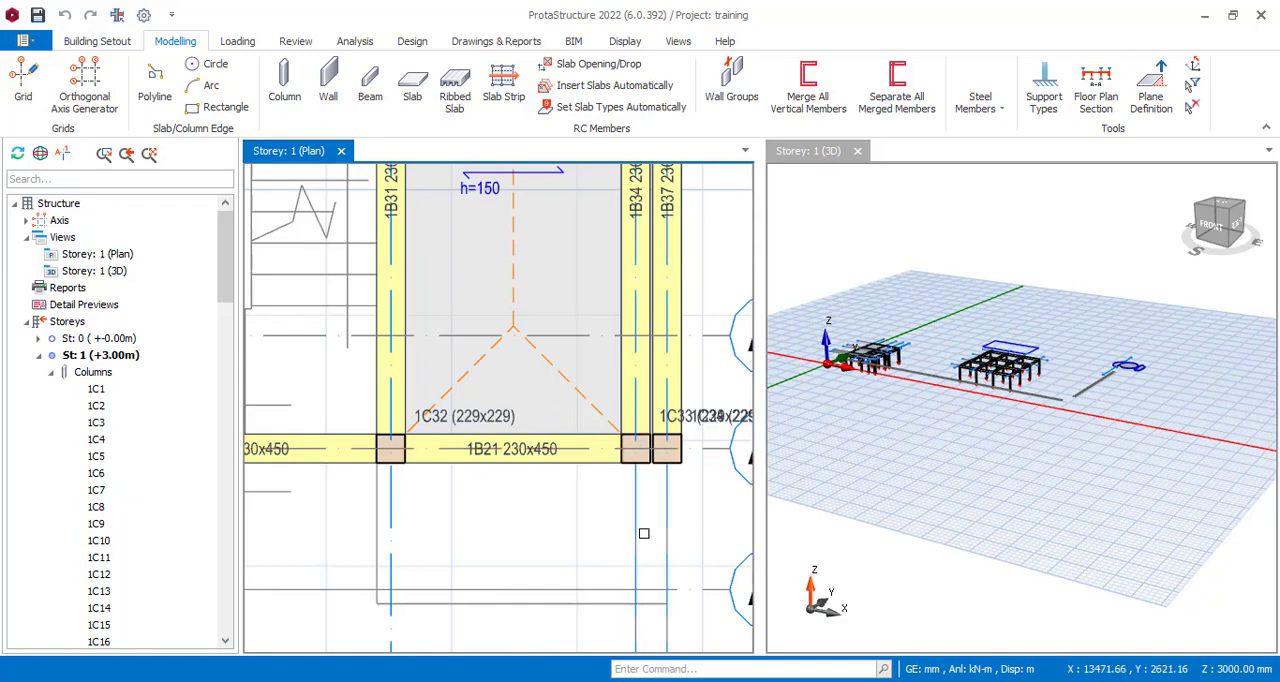
scroll(480, 508, down, 4)
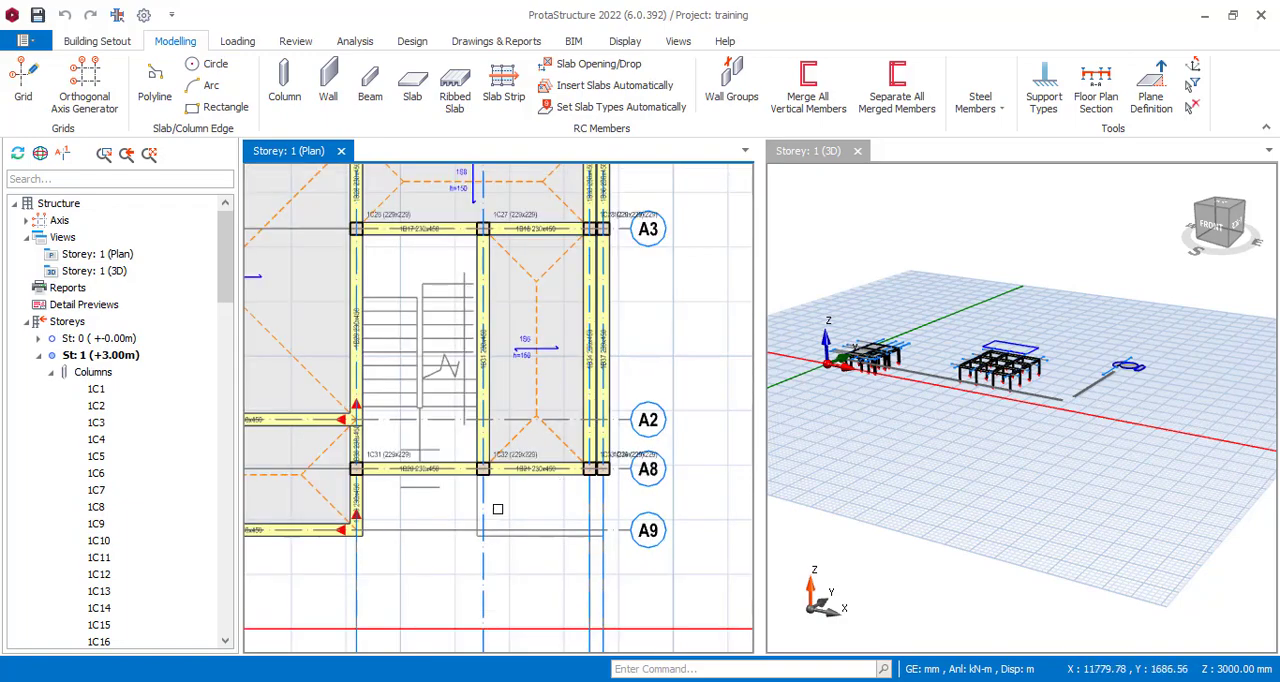
scroll(495, 520, up, 5)
scroll(475, 484, down, 2)
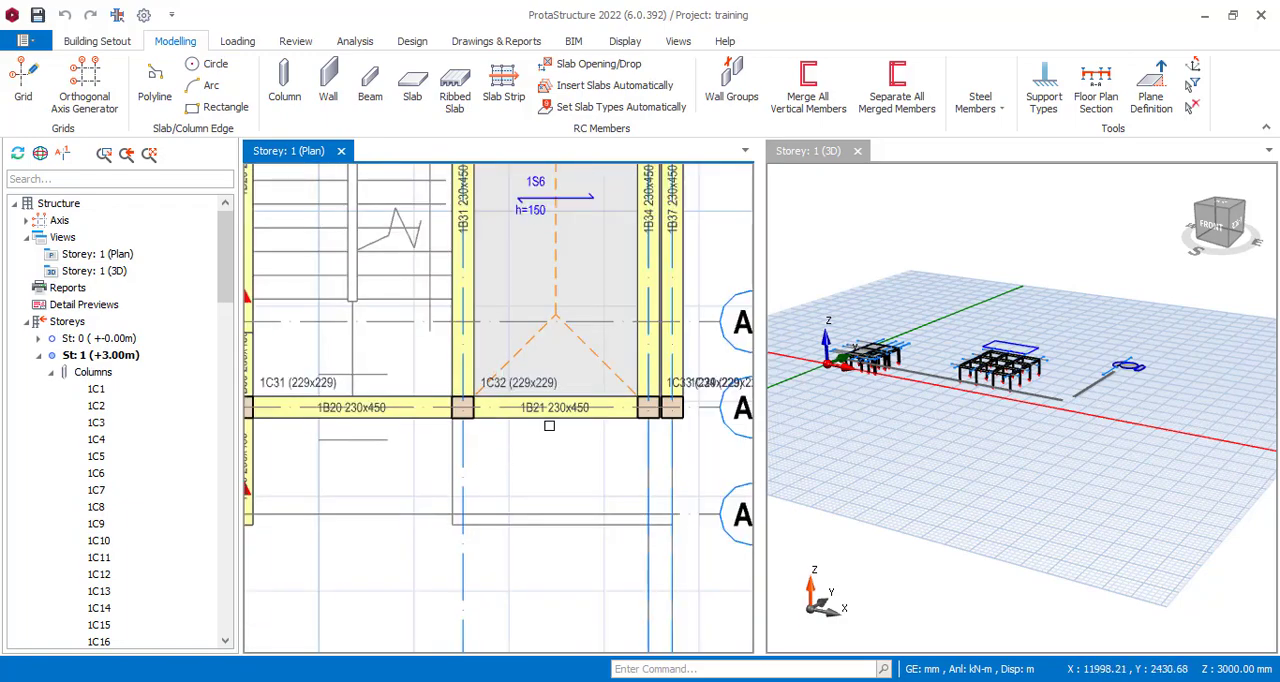
click(413, 93)
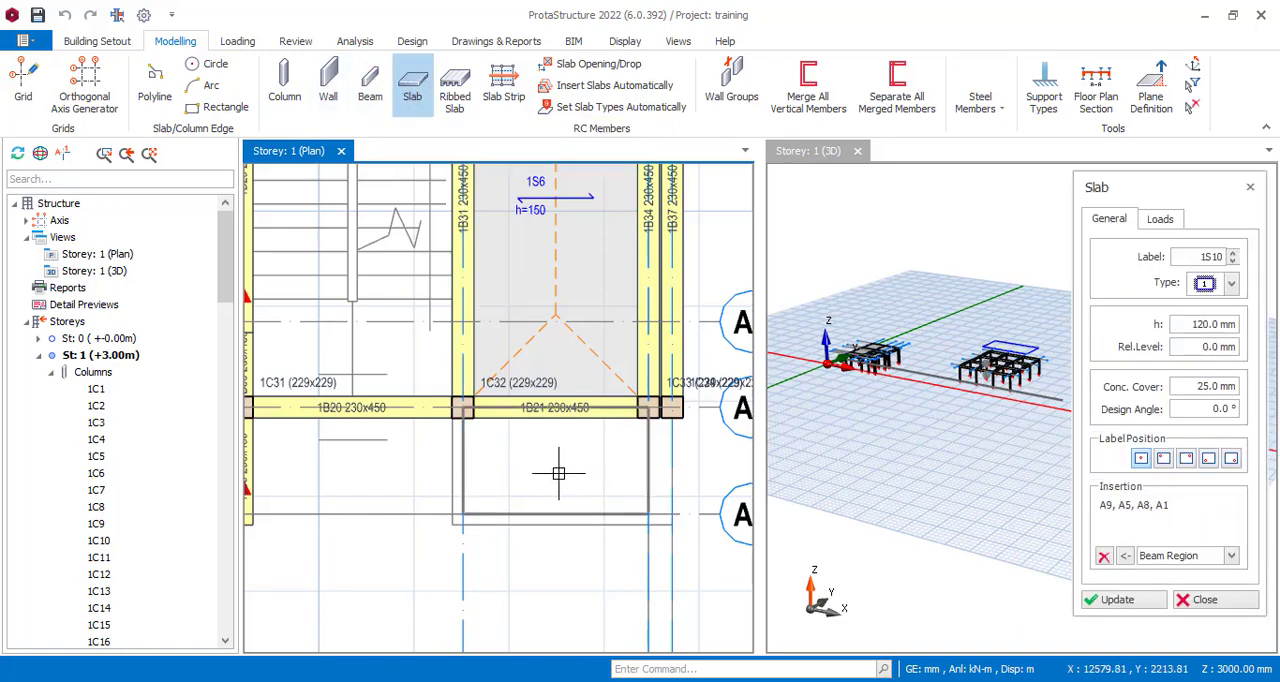
click(558, 473)
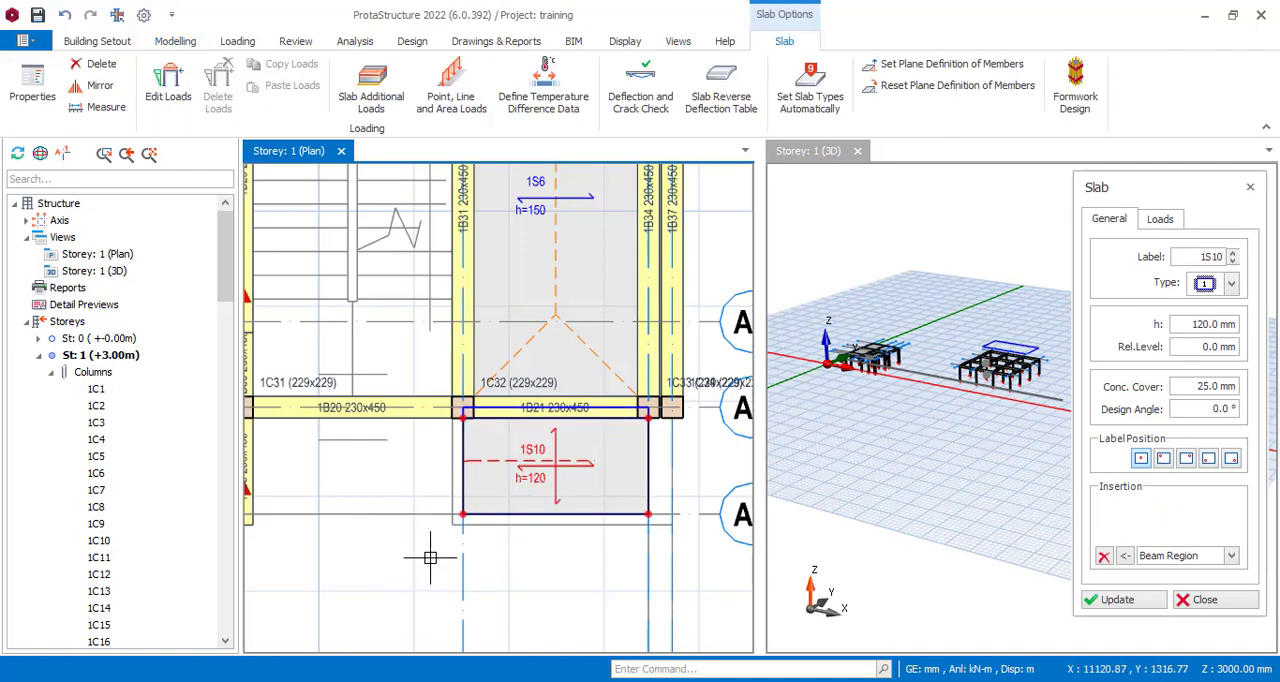
key(Escape)
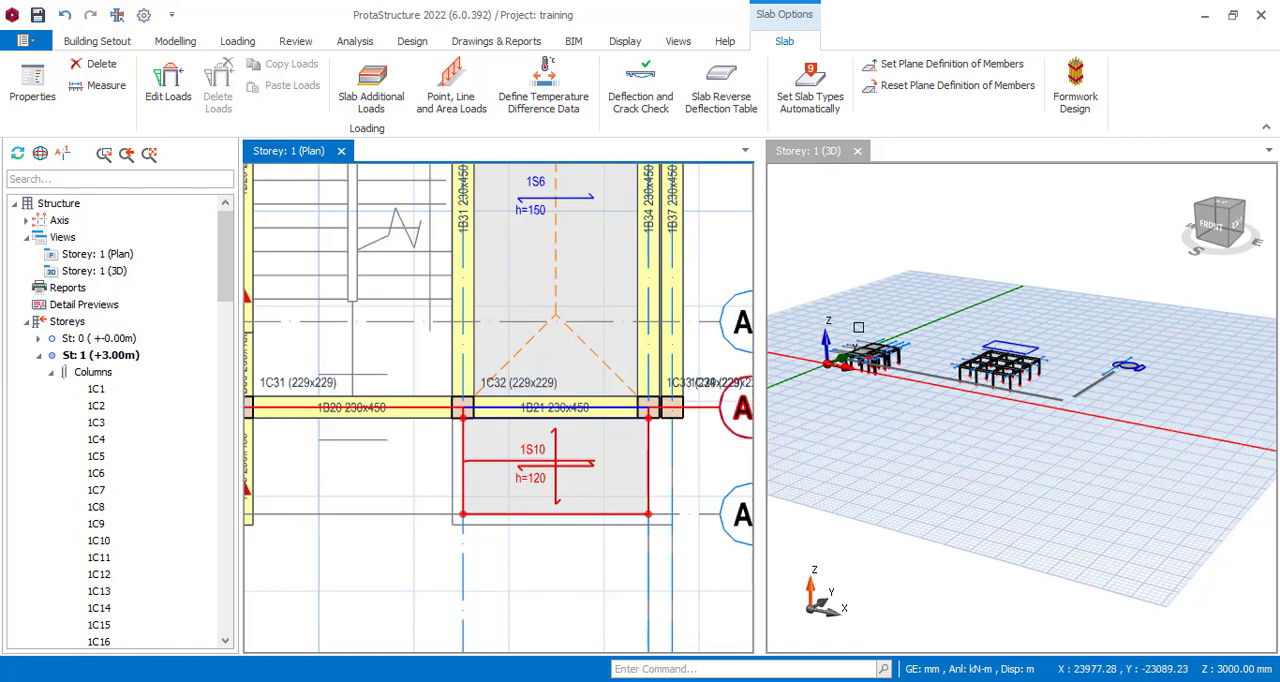
Inspect the new cantilever slab beside beam 1B21 in 3D and select it in the plan.
scroll(858, 327, up, 8)
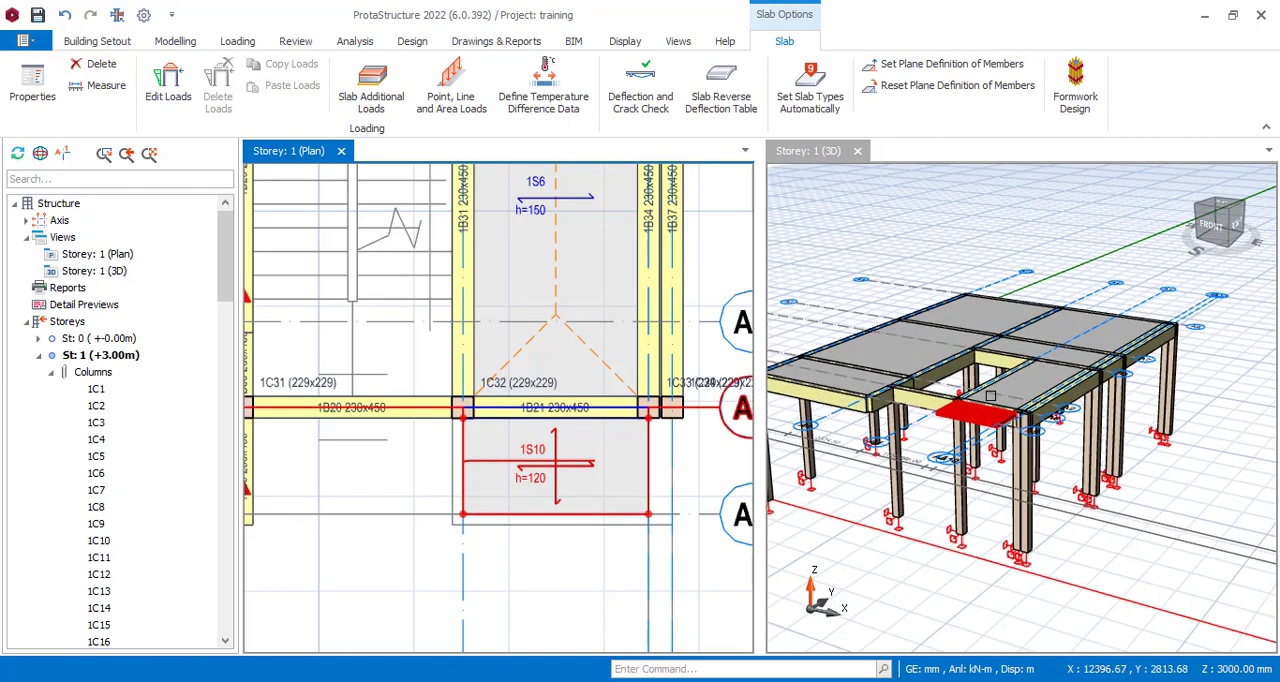
scroll(990, 396, up, 1)
key(Escape)
scroll(987, 430, up, 1)
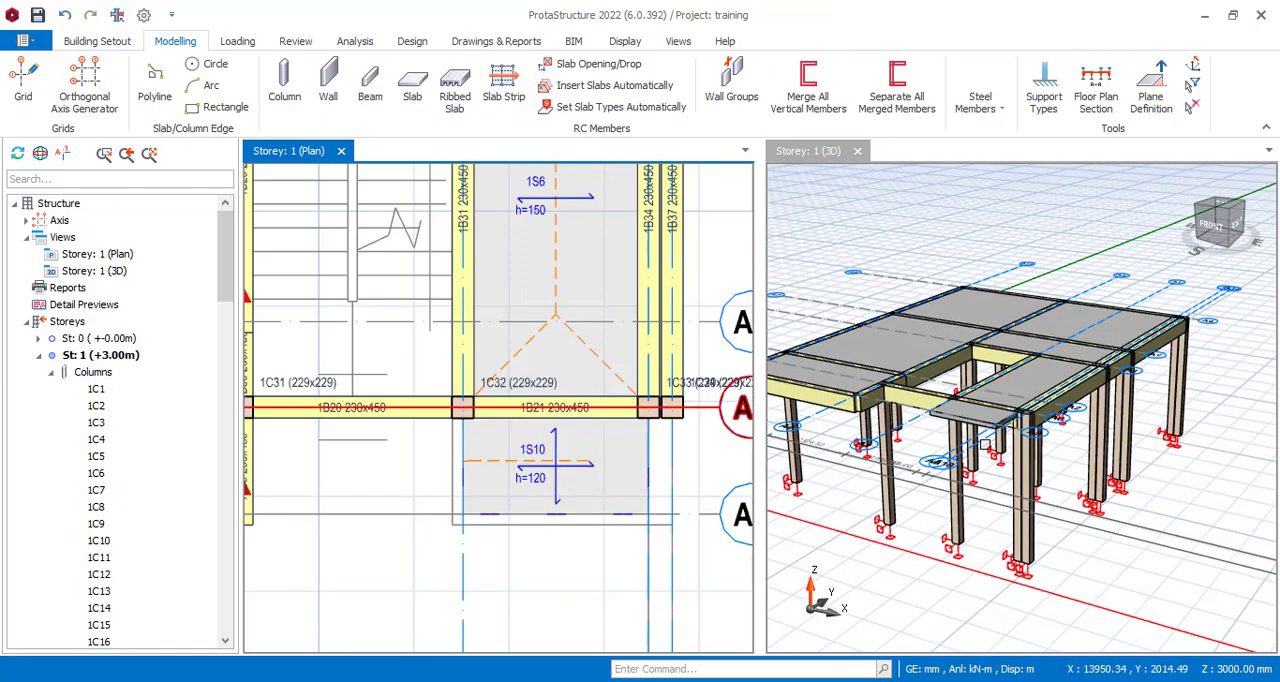
mouse_move(977, 529)
middle_down()
mouse_move(937, 506)
mouse_move(897, 523)
mouse_move(869, 580)
mouse_move(1094, 529)
mouse_move(1151, 537)
mouse_move(1000, 532)
middle_up()
click(540, 460)
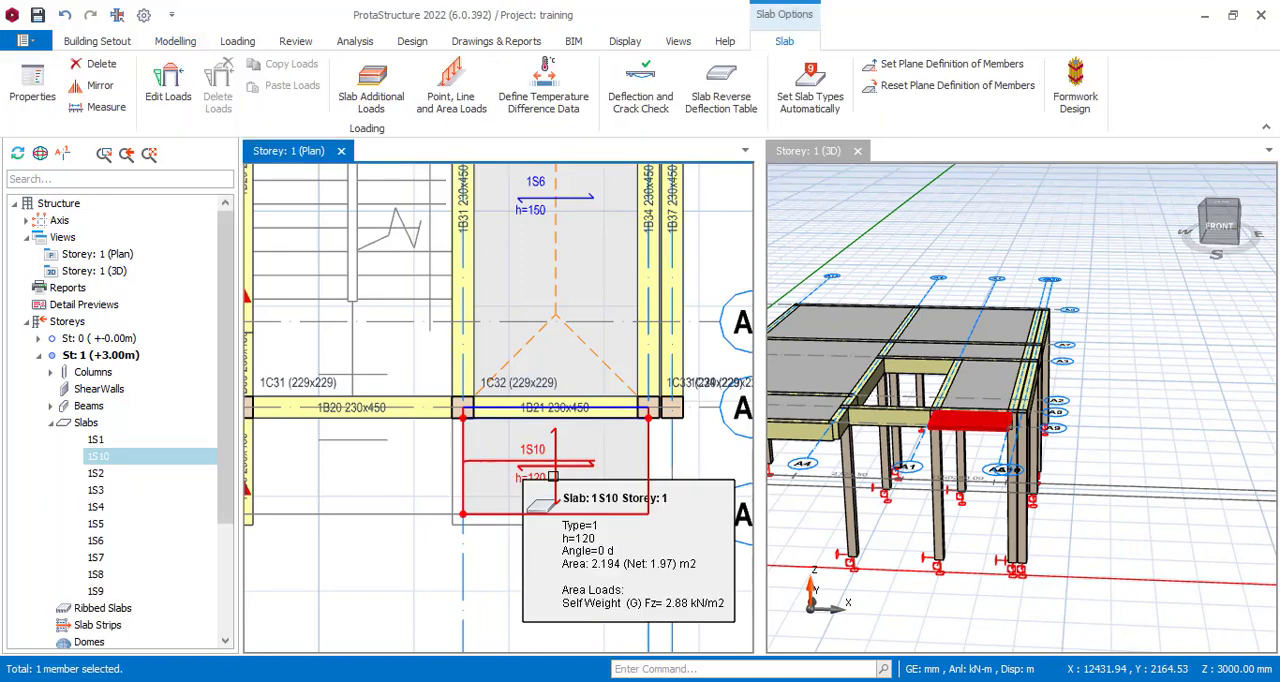
Delete the 120 mm cantilever slab adjoining beam 1B21 on storey 1.
key(Delete)
scroll(583, 455, down, 5)
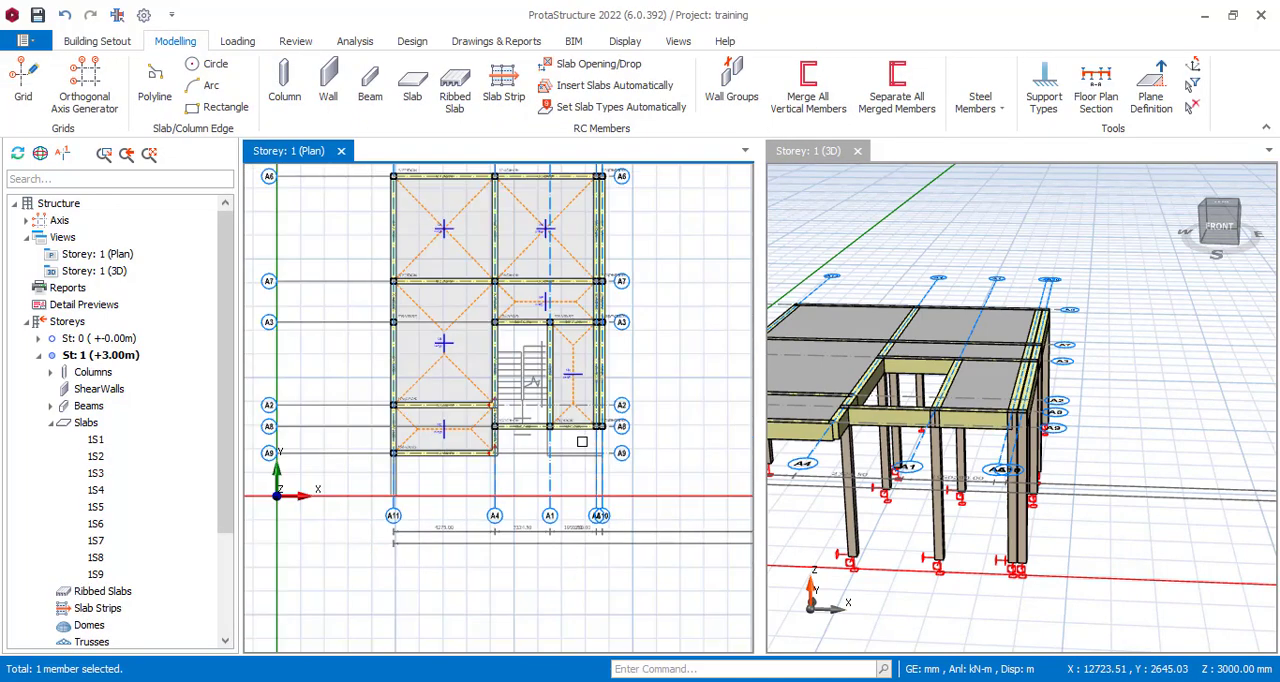
scroll(577, 445, up, 6)
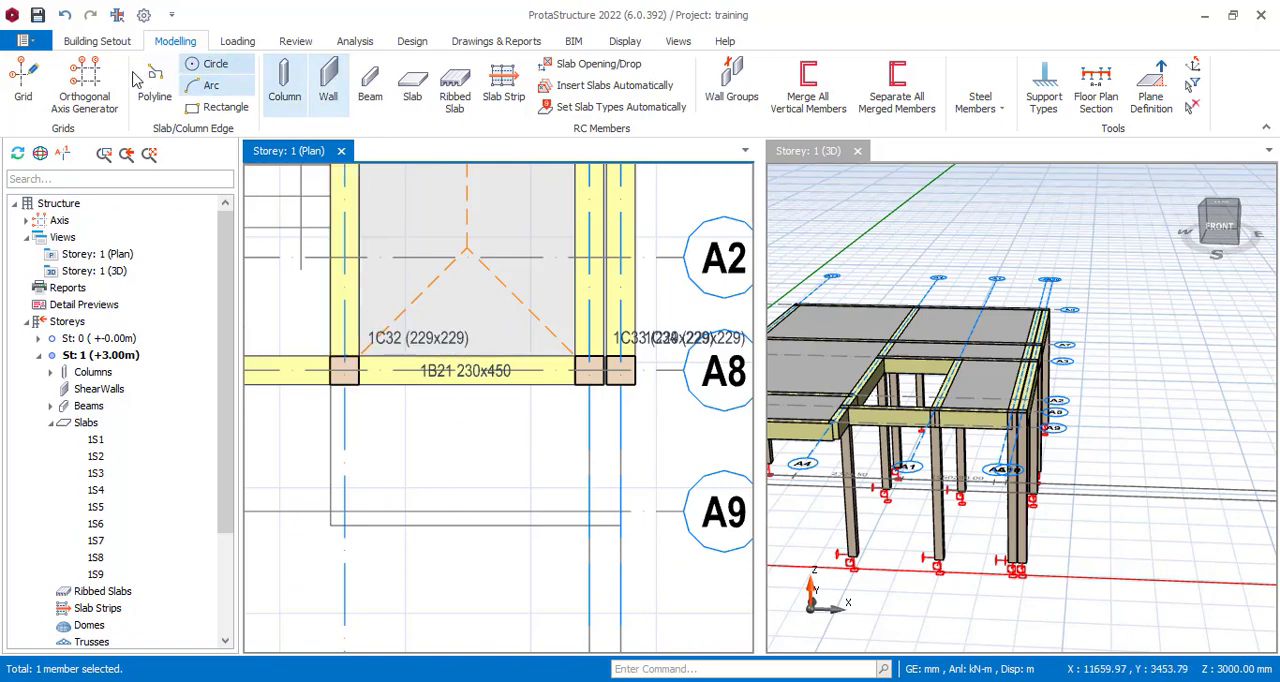
Try to offset axis A8 by 1000 mm to create a boundary axis for the cantilever slab.
click(23, 82)
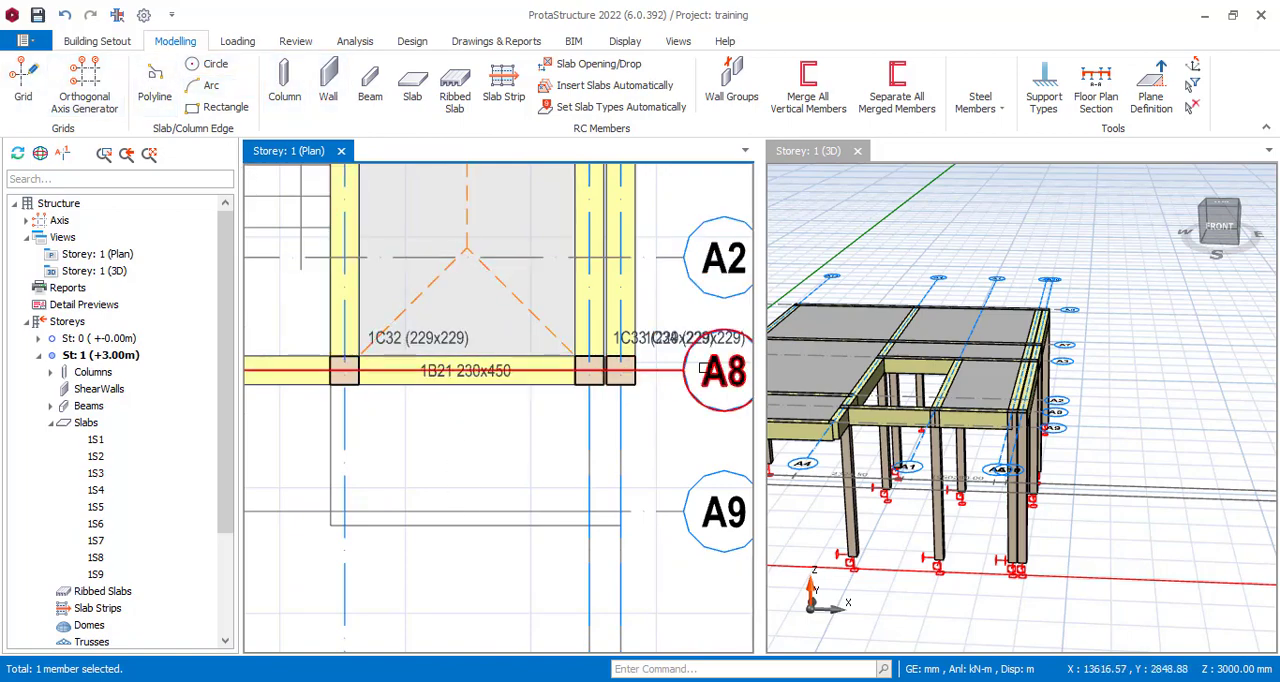
click(564, 392)
right_click(672, 452)
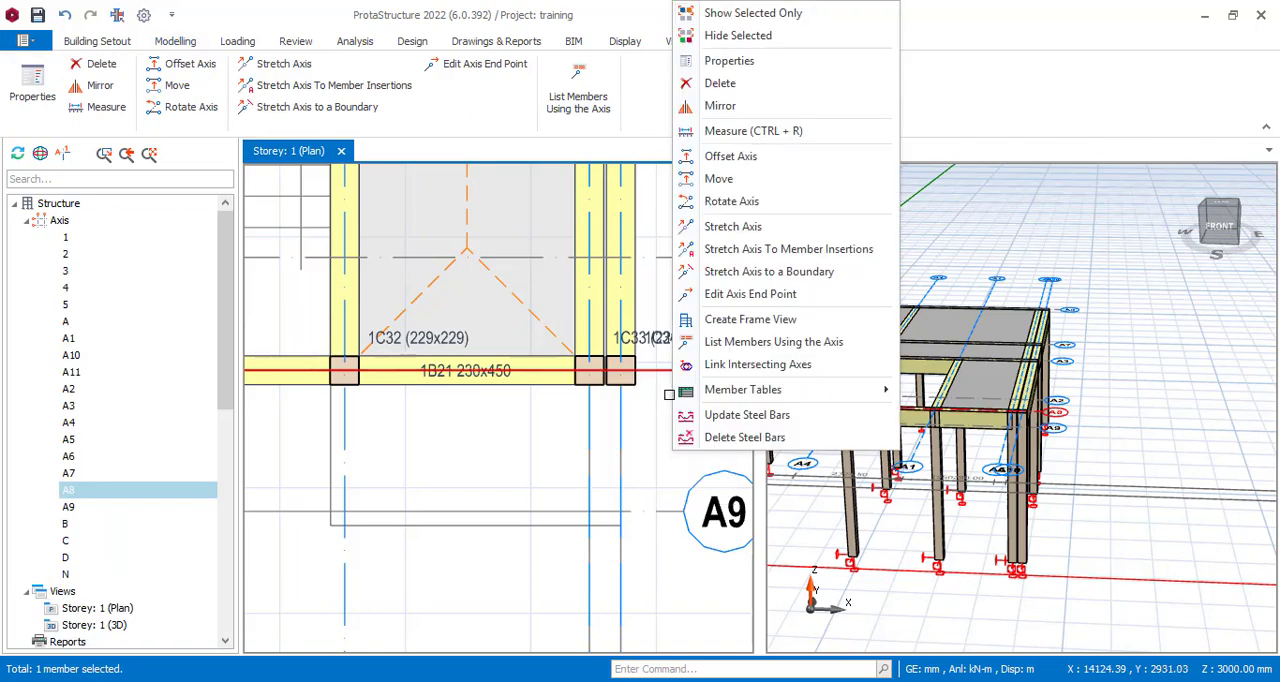
click(748, 156)
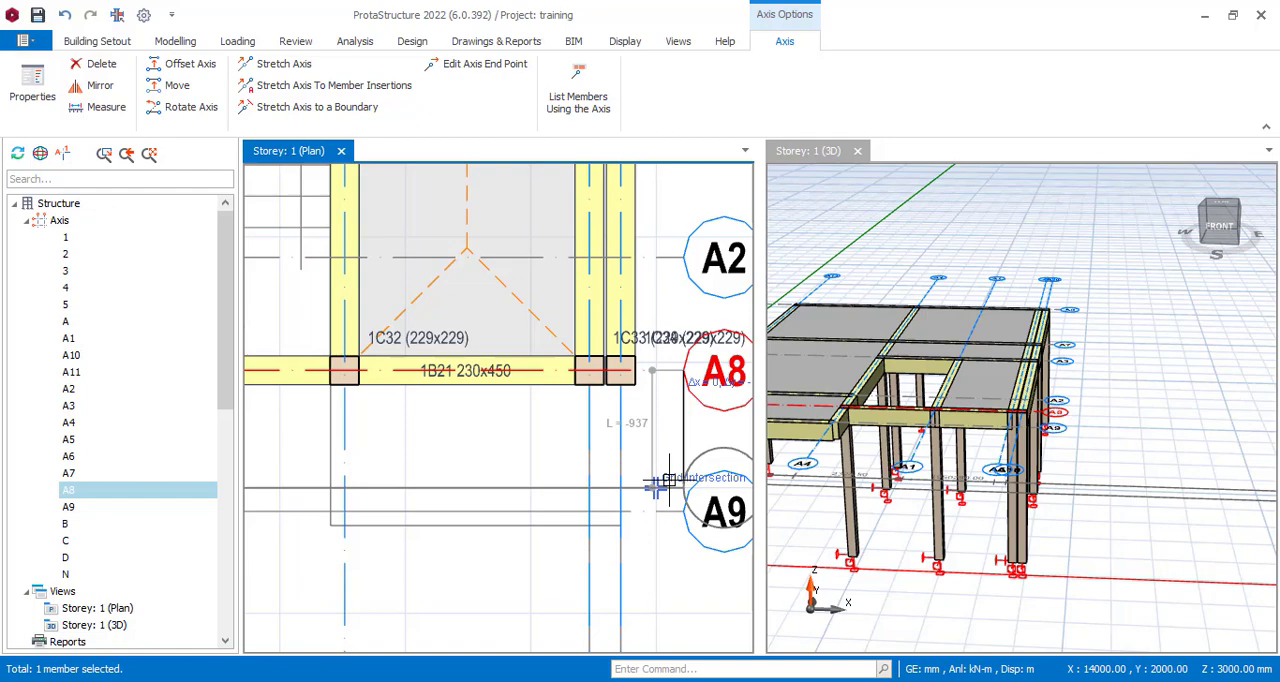
key(Tab)
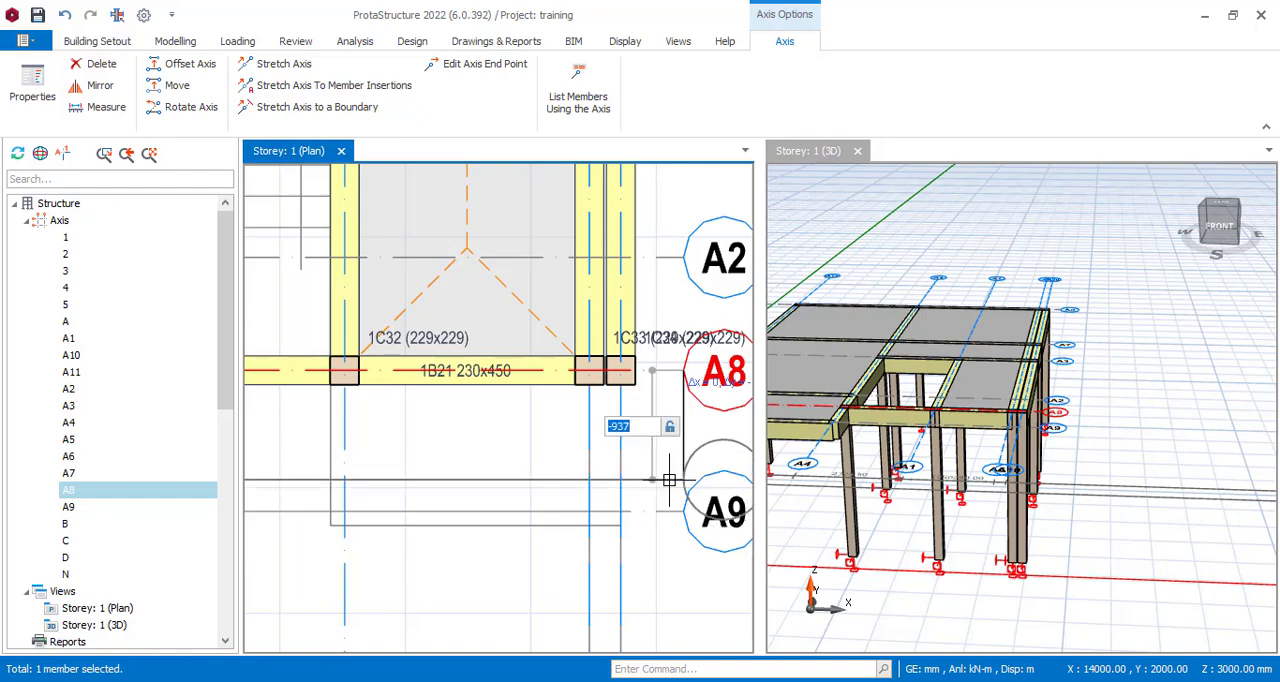
text(1000)
key(Return)
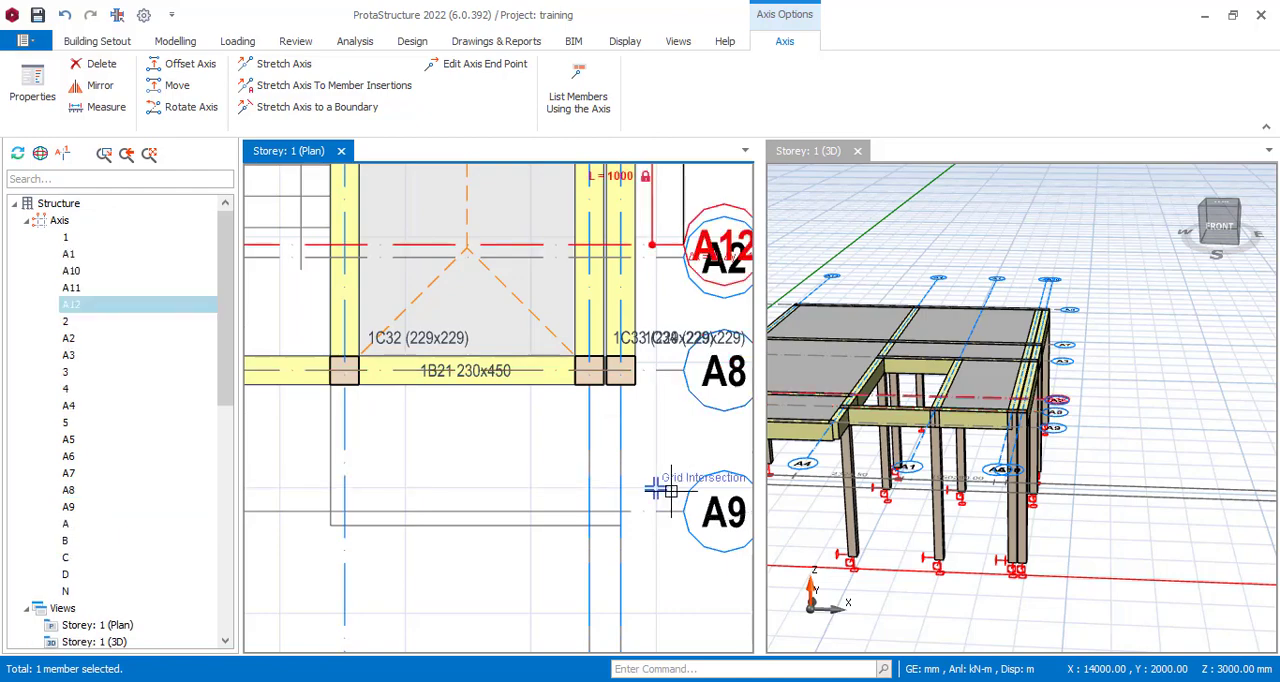
Delete the misplaced offset axis beside axis A2.
scroll(598, 497, down, 3)
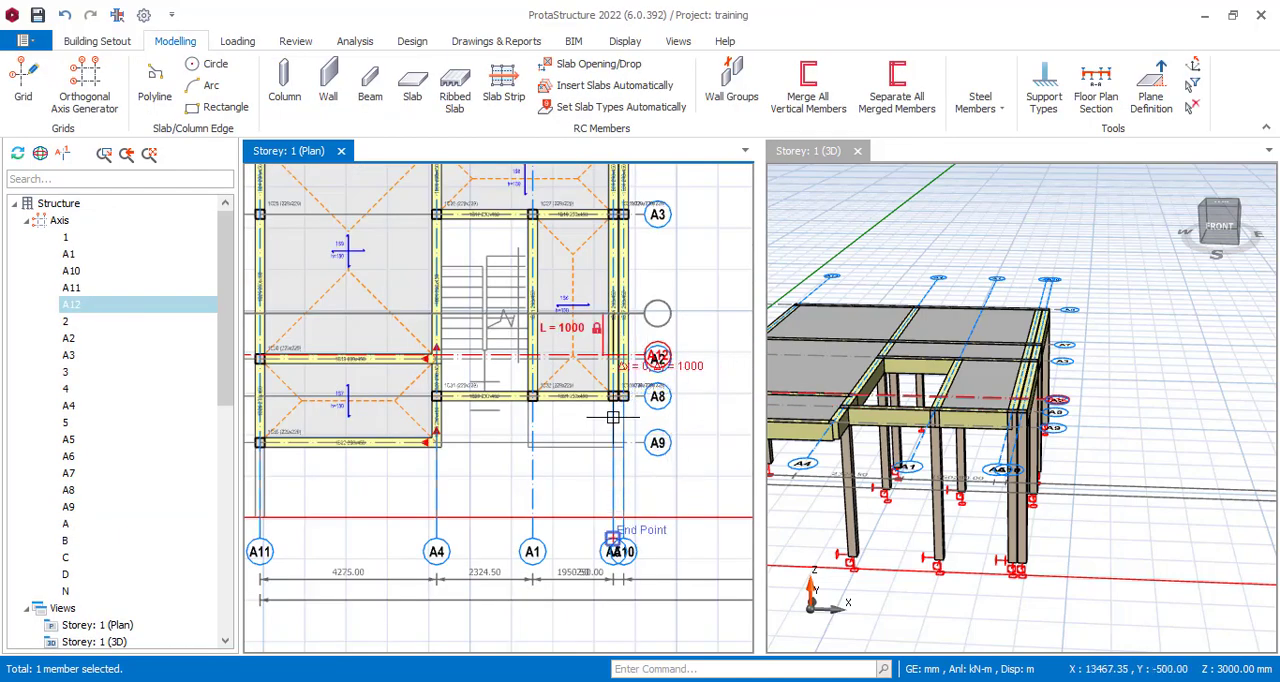
scroll(632, 420, up, 2)
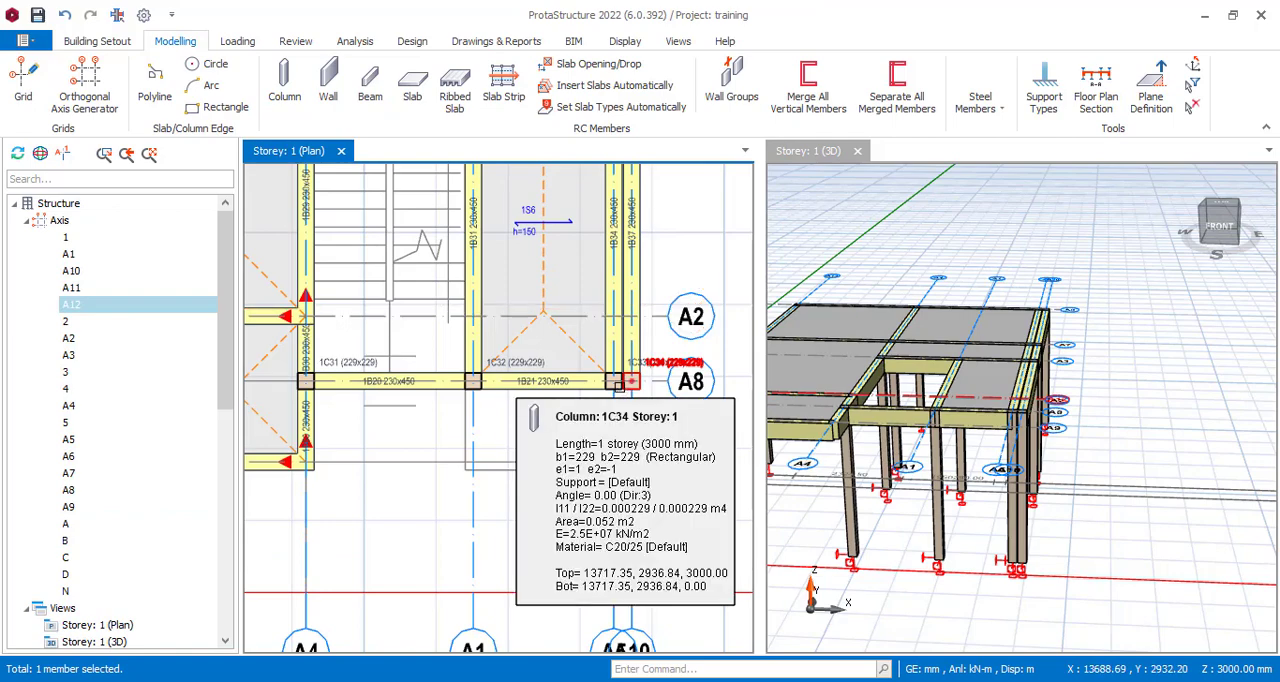
key(Delete)
Offset axis A8 by -1000 mm to create a parallel axis beside axis A9.
scroll(584, 382, up, 3)
click(584, 382)
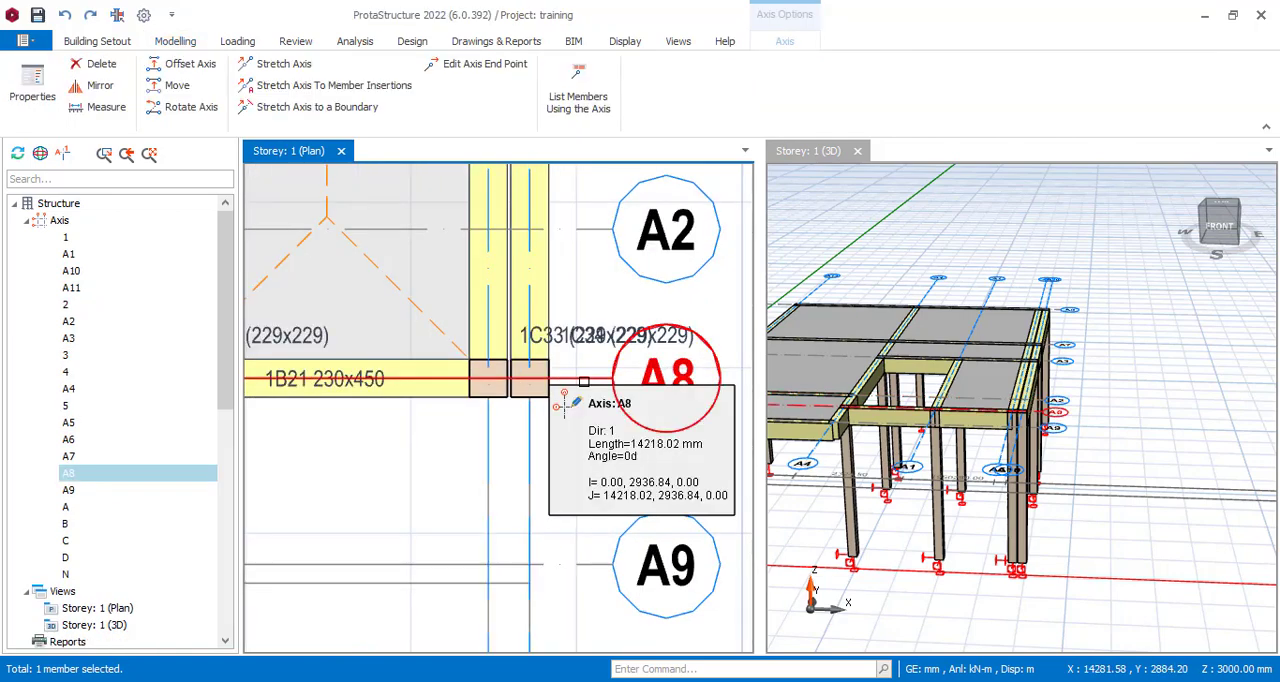
right_click(584, 382)
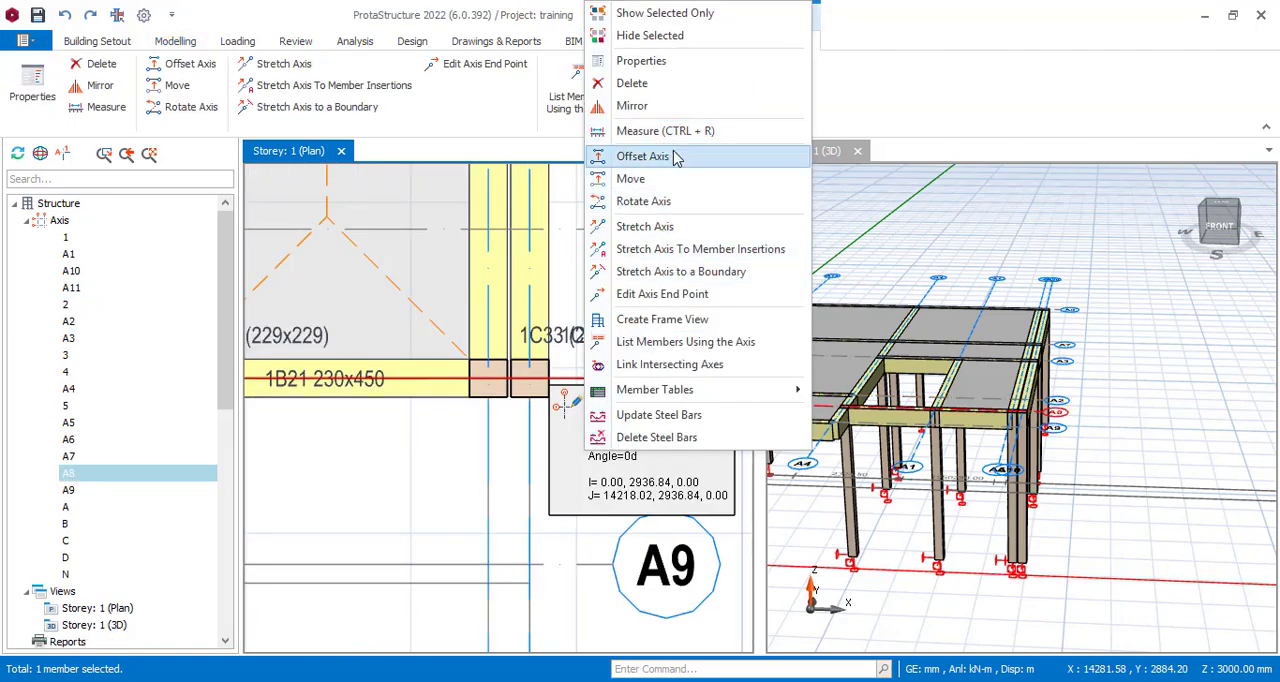
click(671, 157)
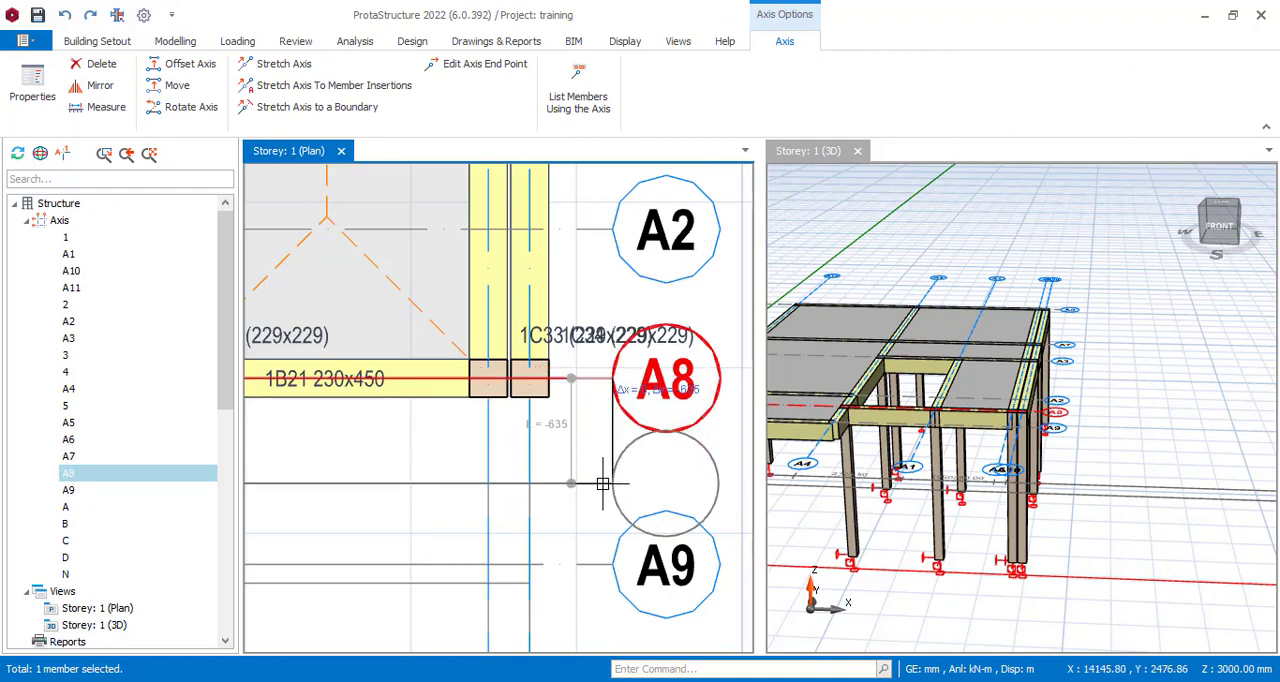
key(Tab)
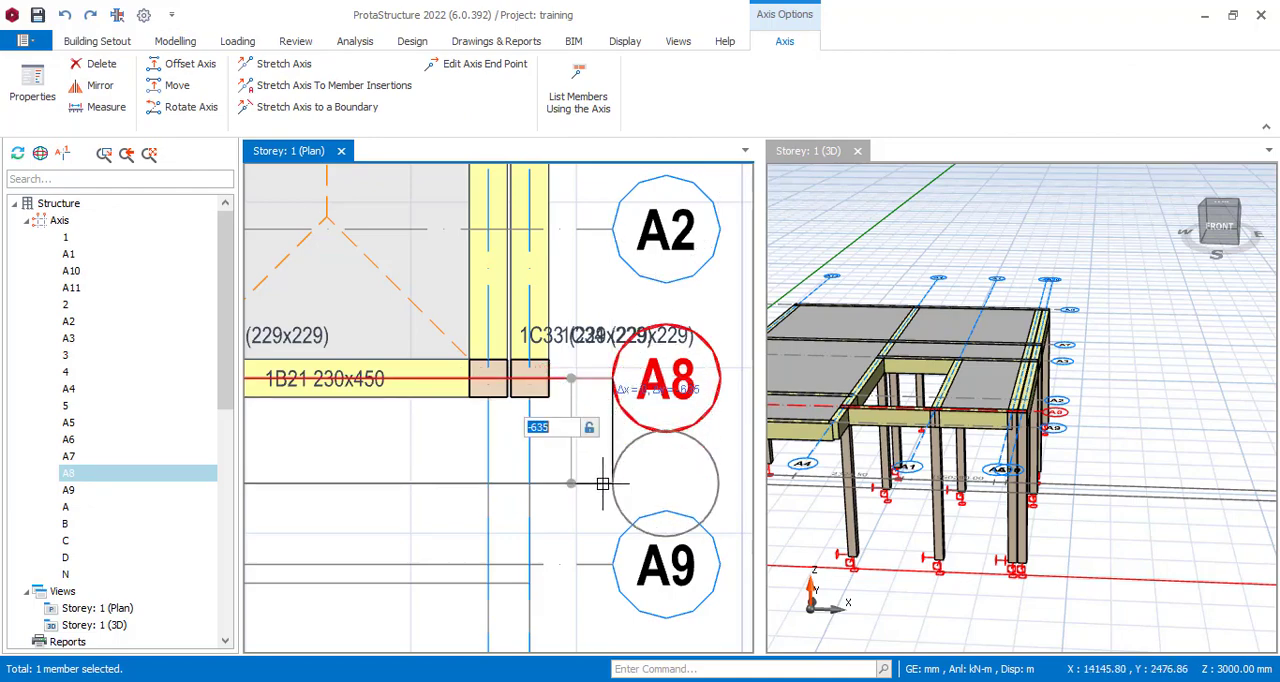
text(-1000)
key(Return)
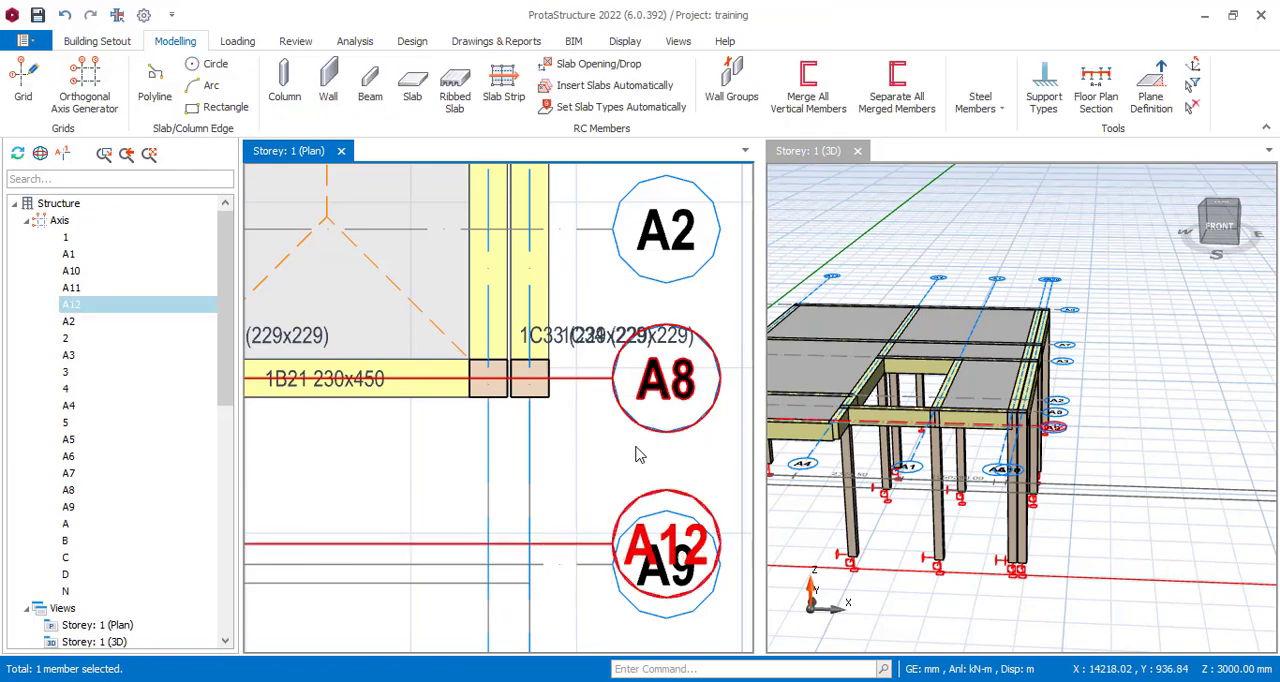
Insert a 150 mm thick type 1 slab in the region bounded by axes A12, A5, A8 and A1, adjoining beam 1B21.
scroll(612, 464, down, 2)
scroll(468, 480, up, 2)
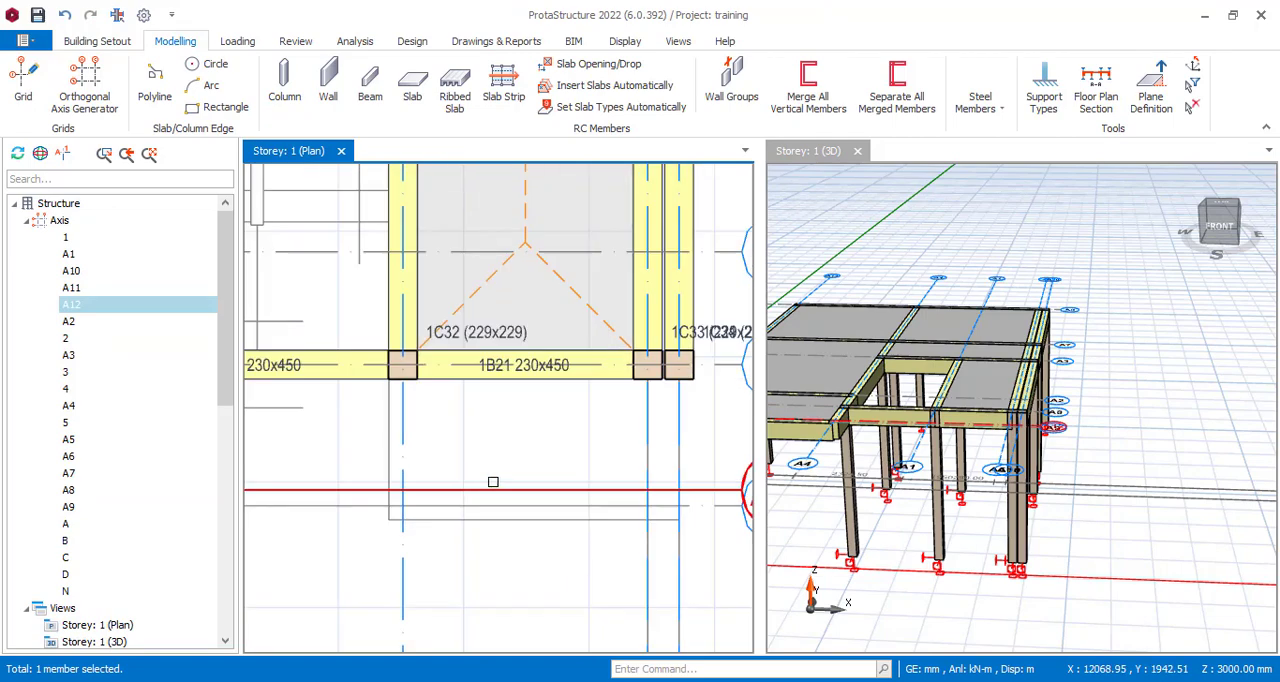
scroll(439, 489, up, 2)
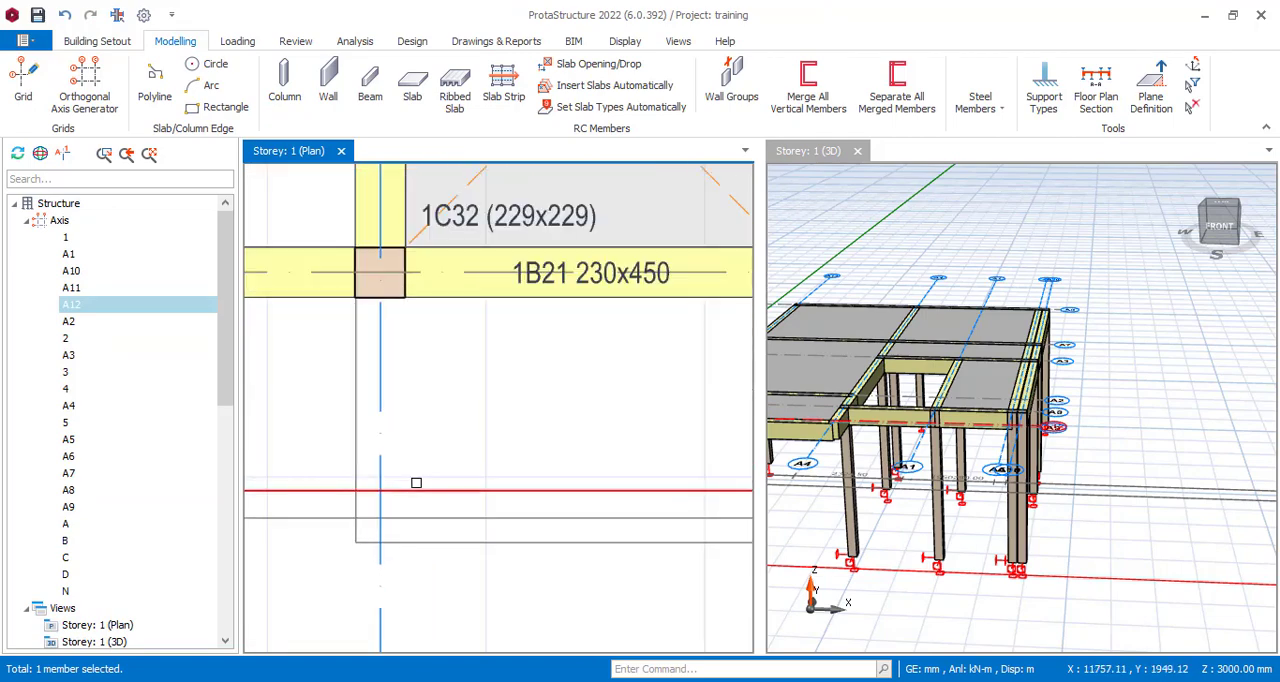
scroll(439, 489, down, 3)
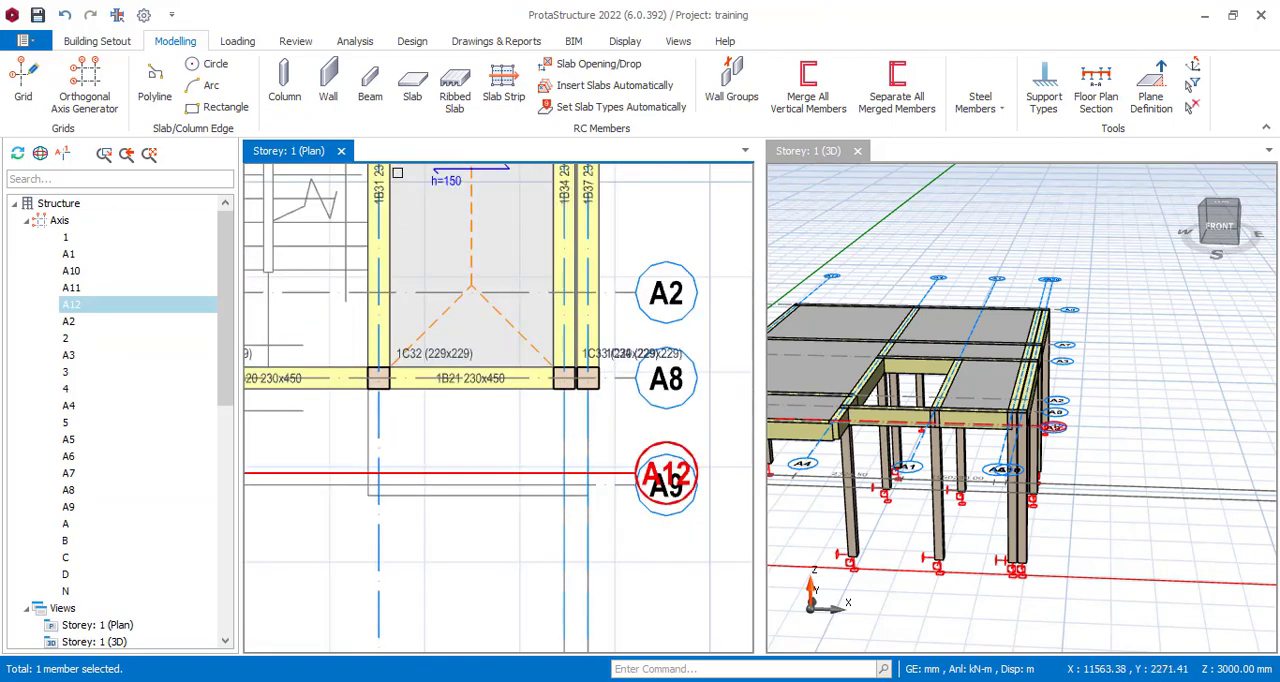
click(412, 88)
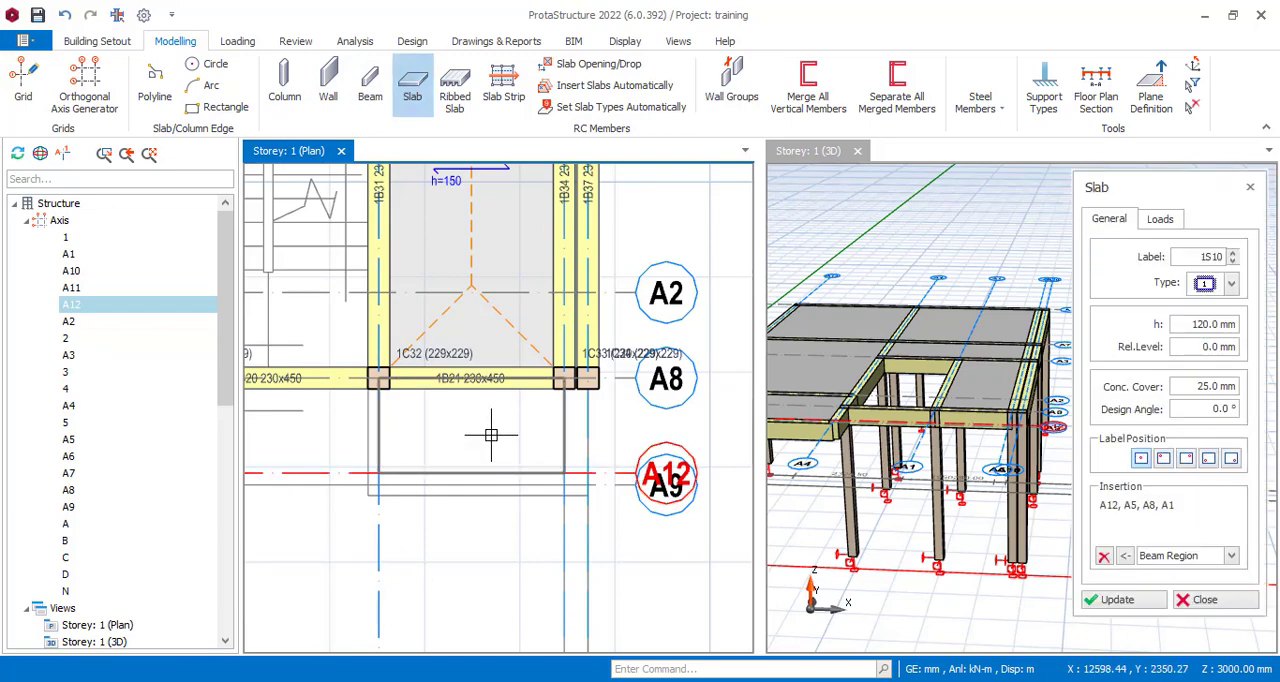
double_click(1199, 326)
text(1)
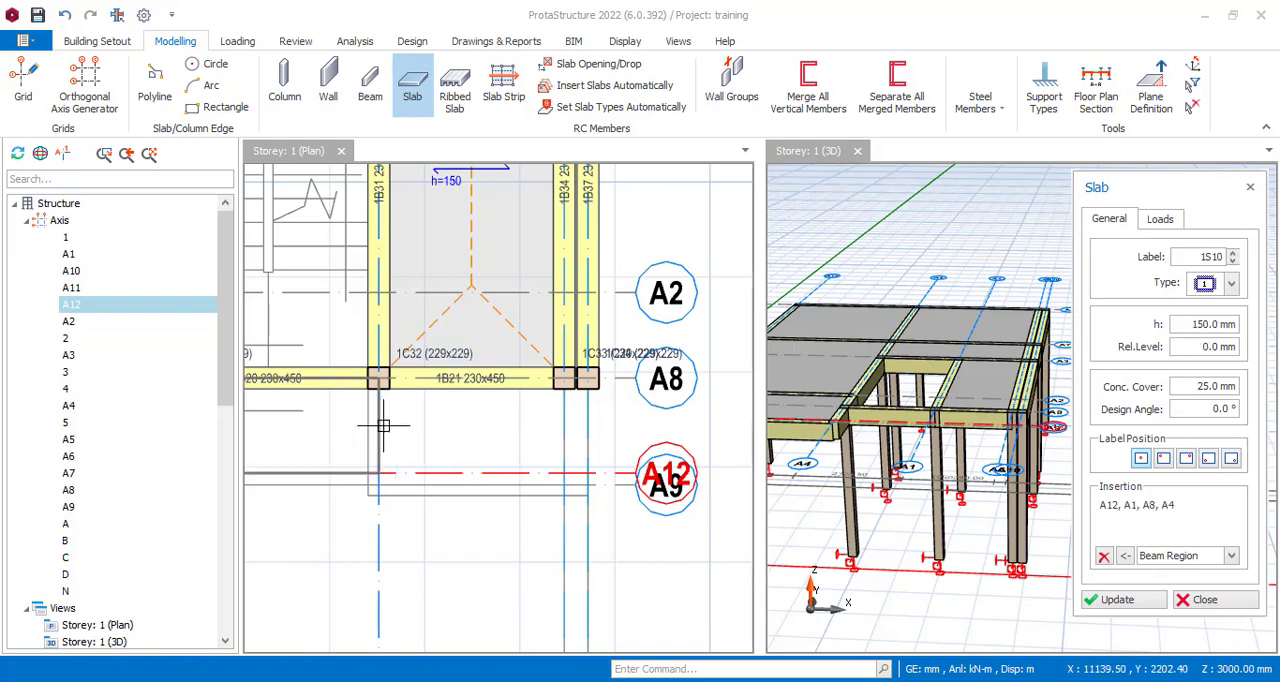
click(545, 435)
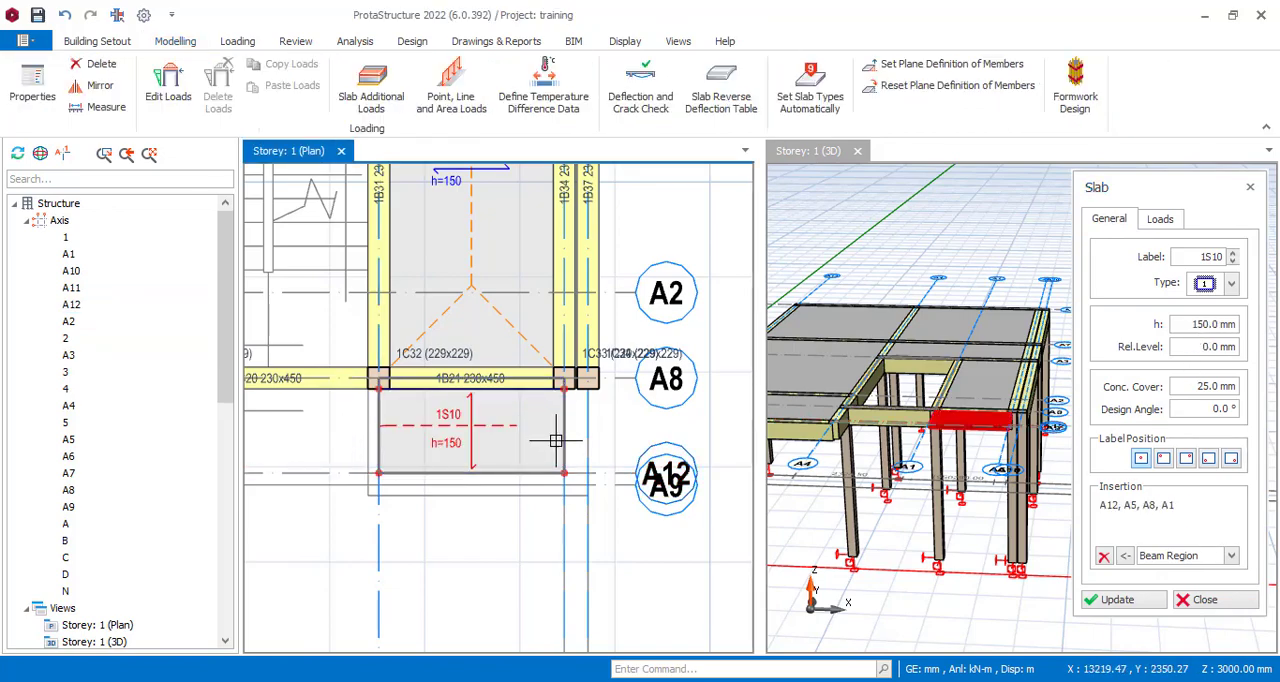
scroll(543, 532, down, 2)
scroll(493, 437, up, 4)
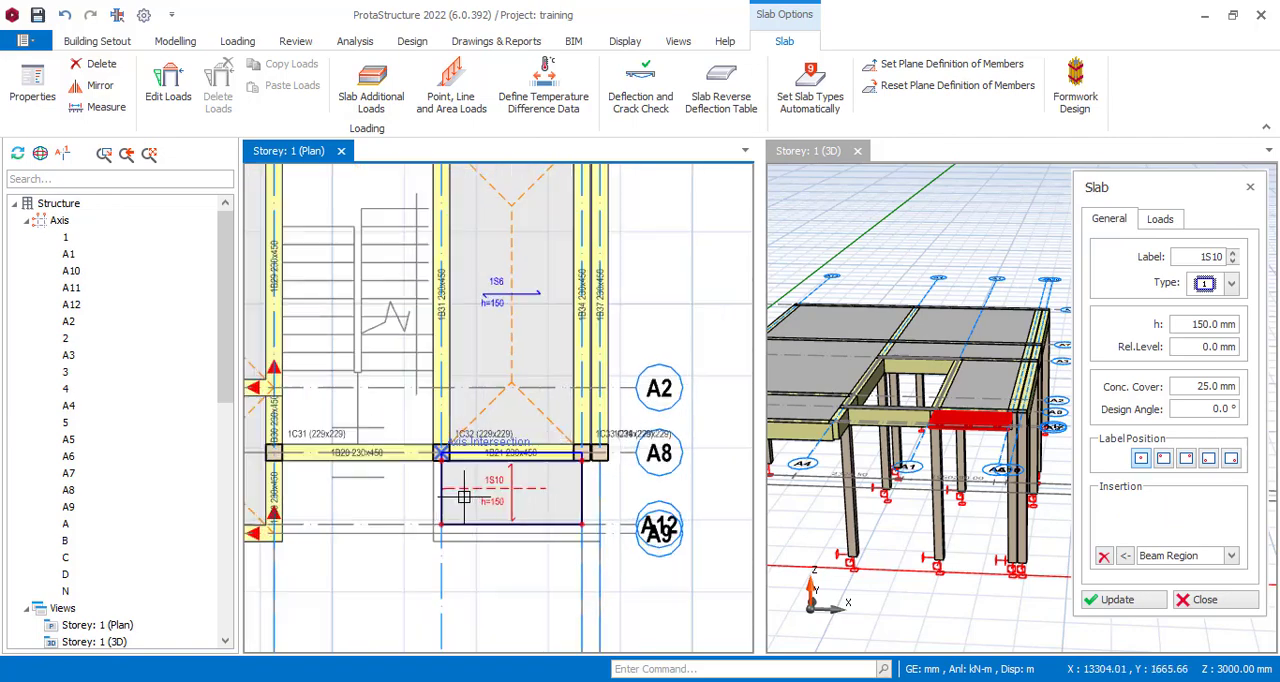
key(Escape)
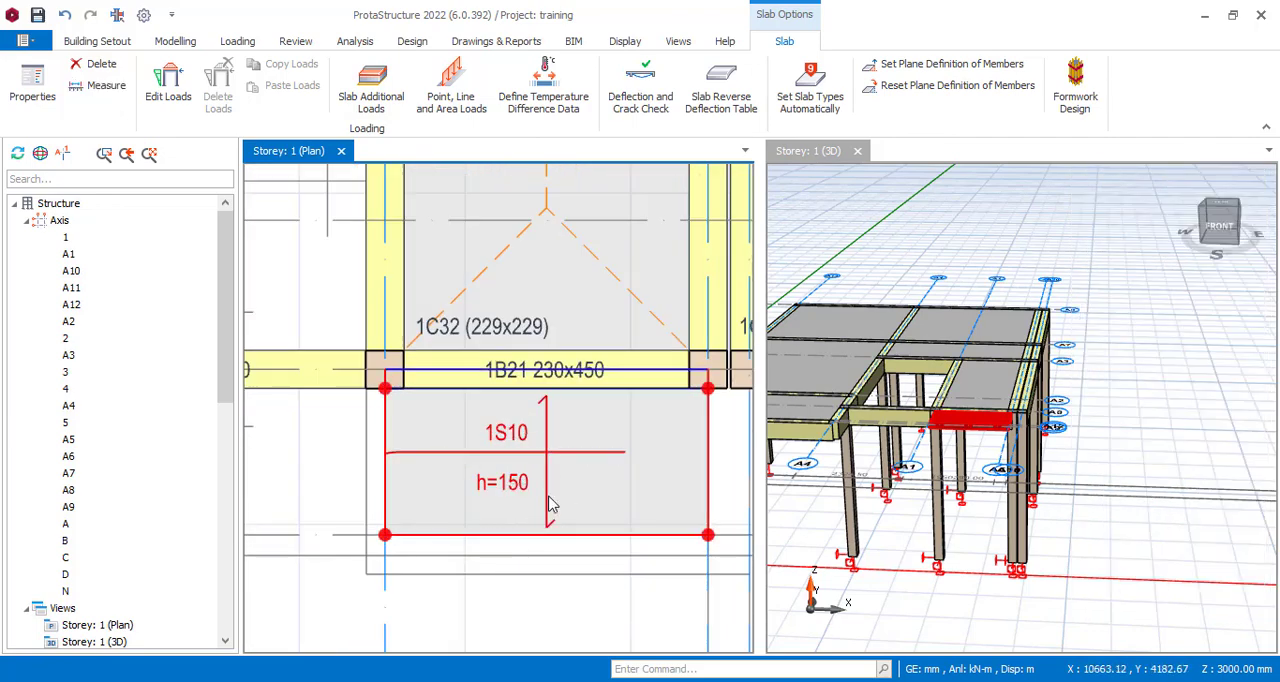
Examine the new cantilever slab and the paired columns and beams along axes A5 and A10 up to axis A6 in the plan.
scroll(550, 408, down, 2)
scroll(576, 450, up, 2)
scroll(579, 407, up, 2)
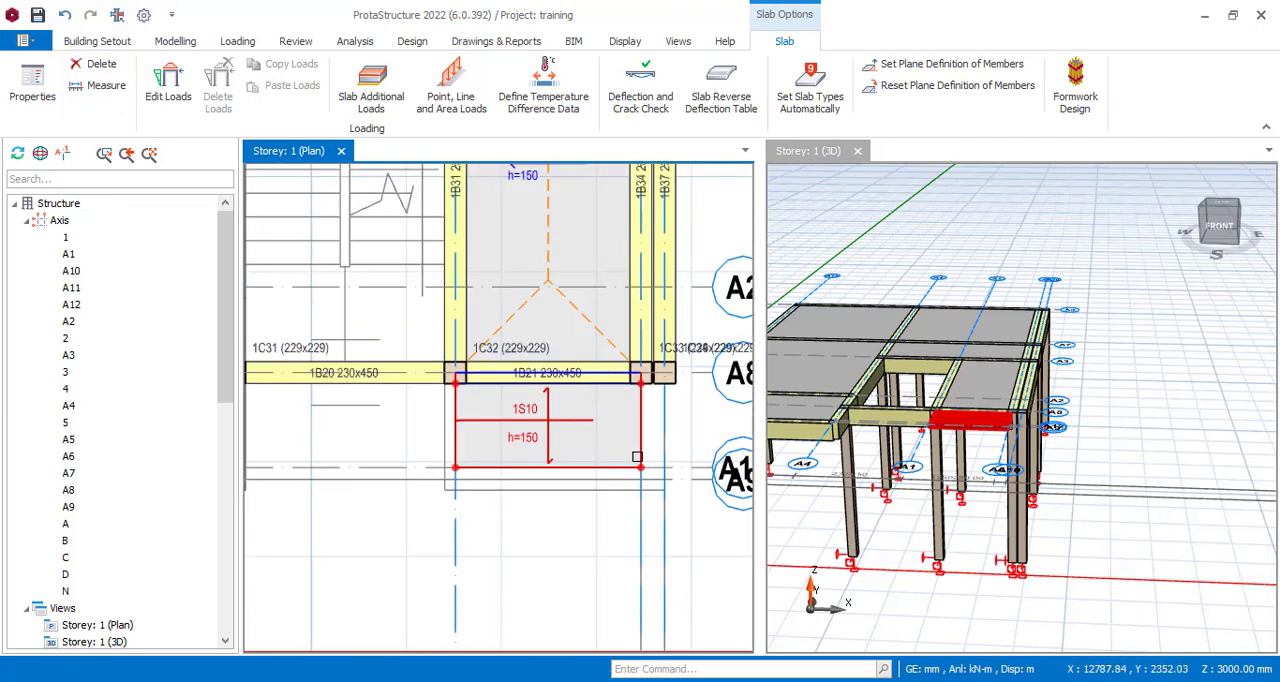
scroll(485, 461, down, 2)
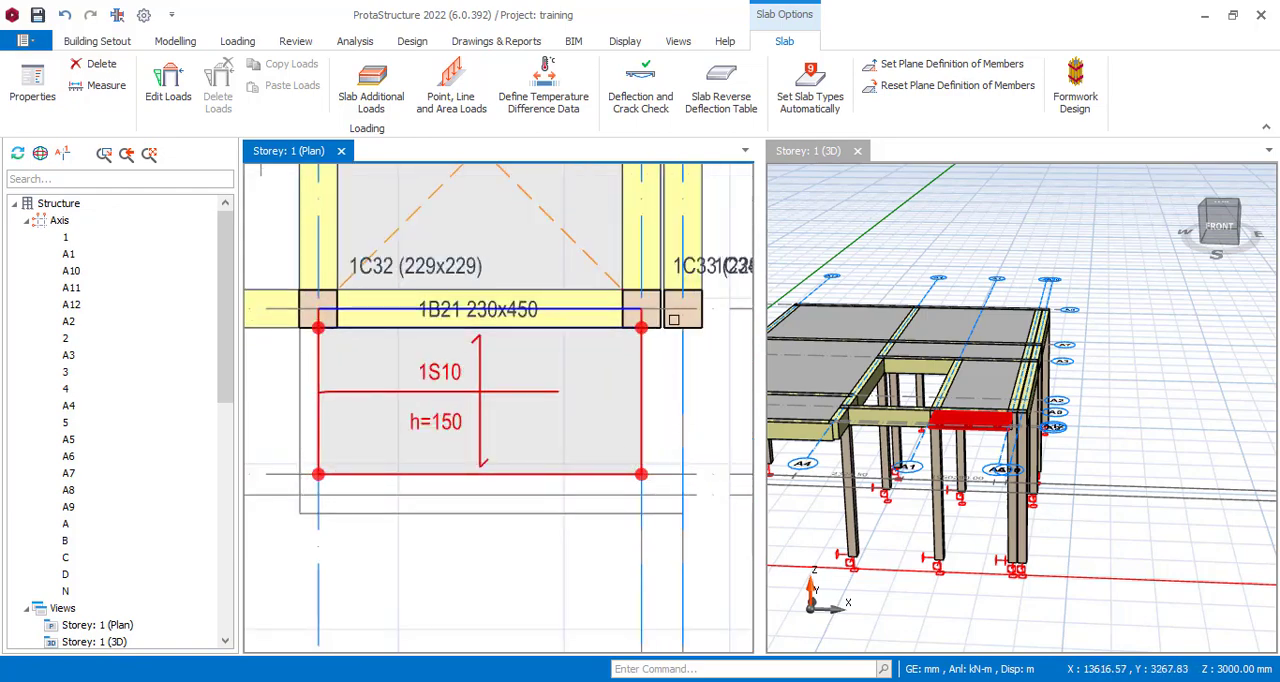
scroll(399, 463, down, 5)
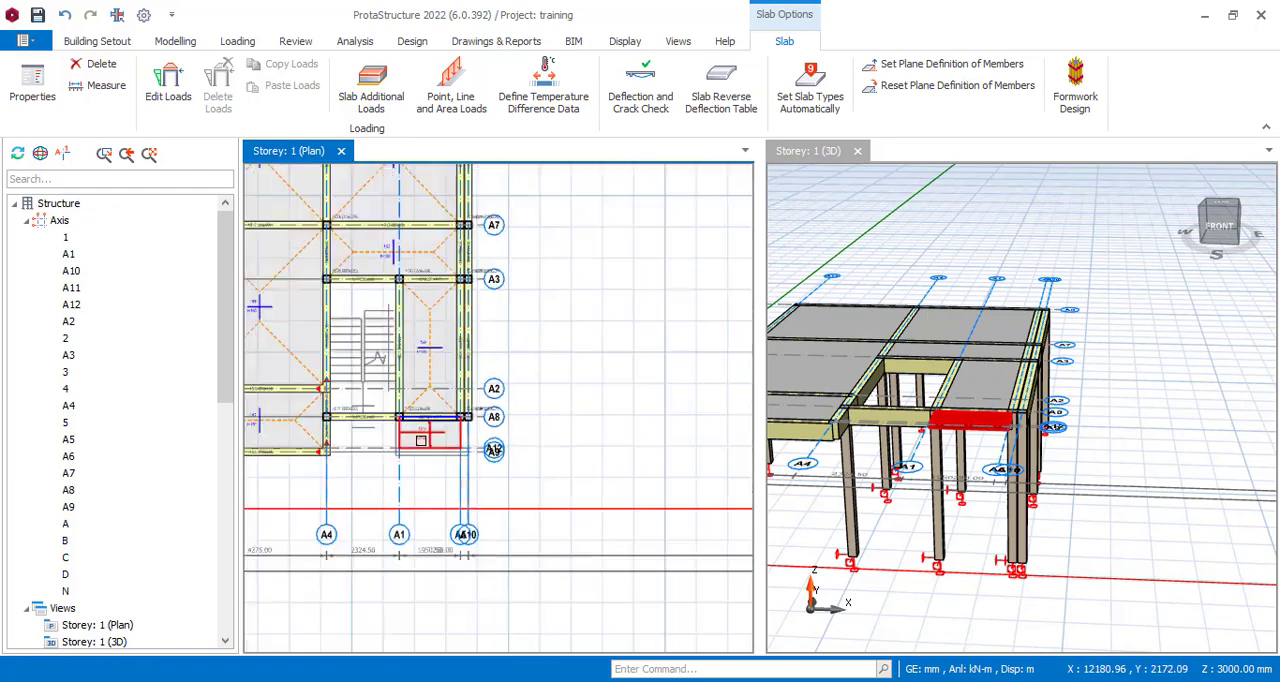
scroll(461, 427, down, 3)
scroll(451, 378, up, 6)
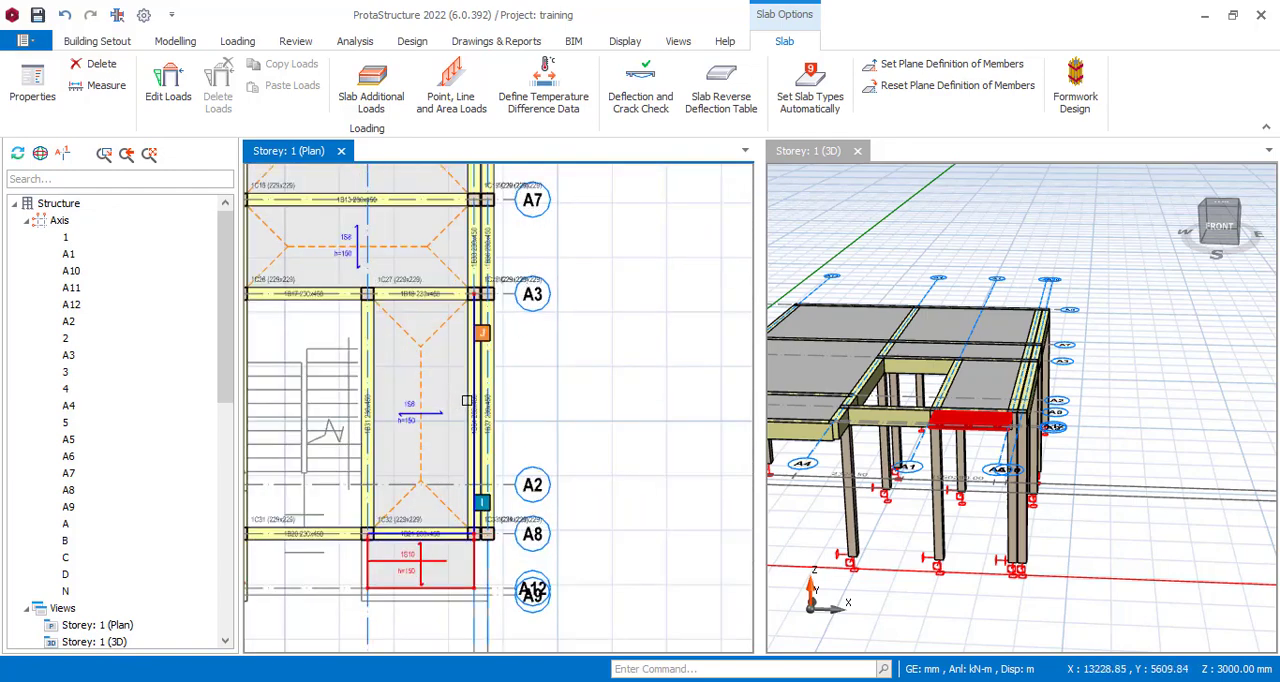
scroll(585, 357, down, 2)
scroll(455, 510, up, 5)
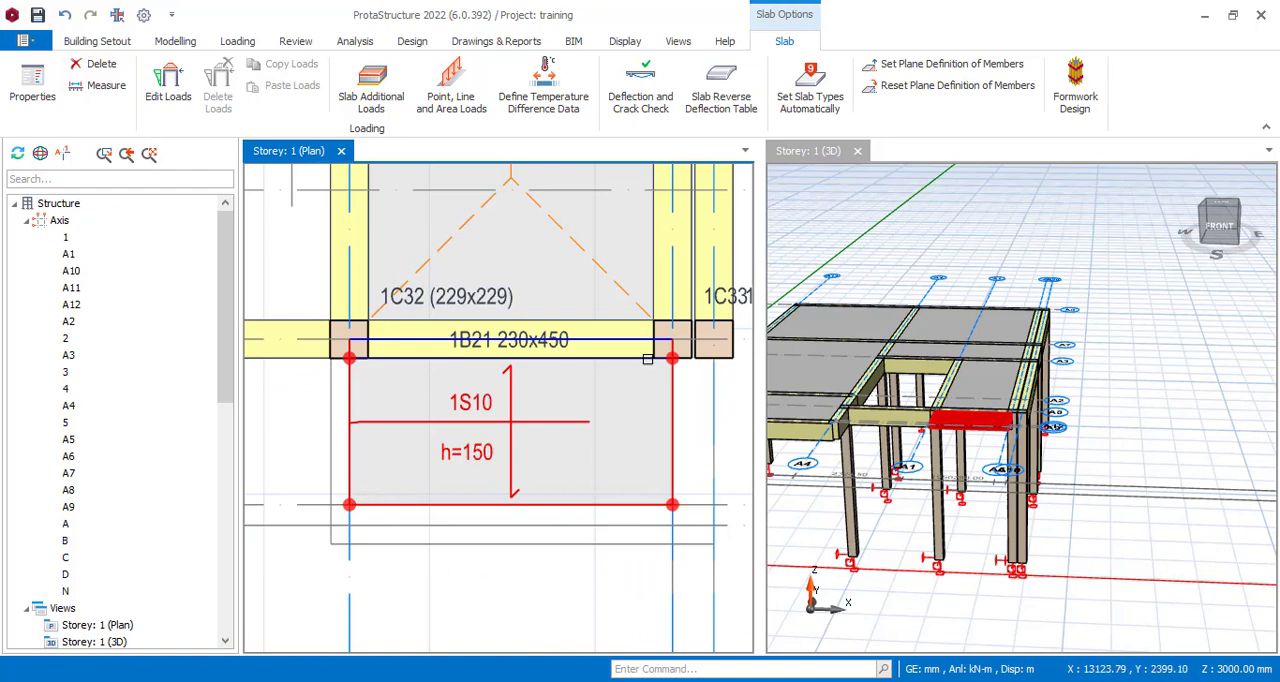
scroll(366, 480, down, 2)
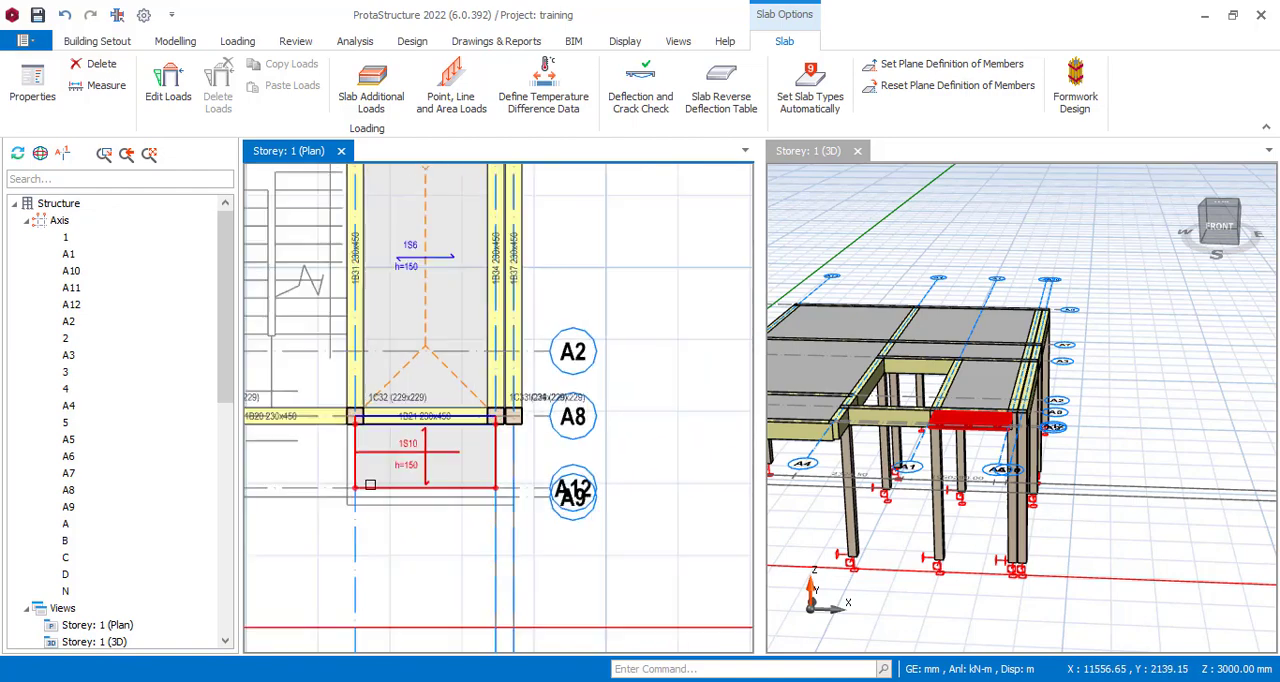
scroll(540, 426, down, 3)
scroll(490, 190, up, 4)
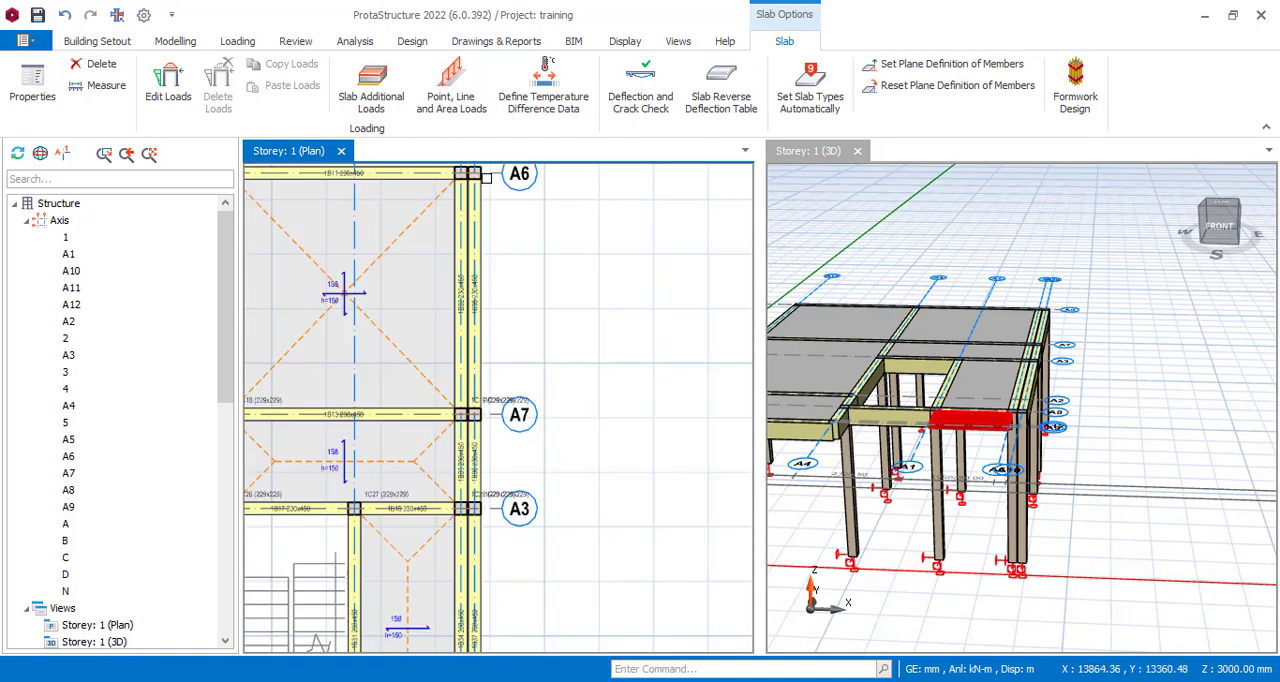
scroll(486, 178, up, 2)
scroll(517, 385, down, 3)
scroll(523, 311, up, 2)
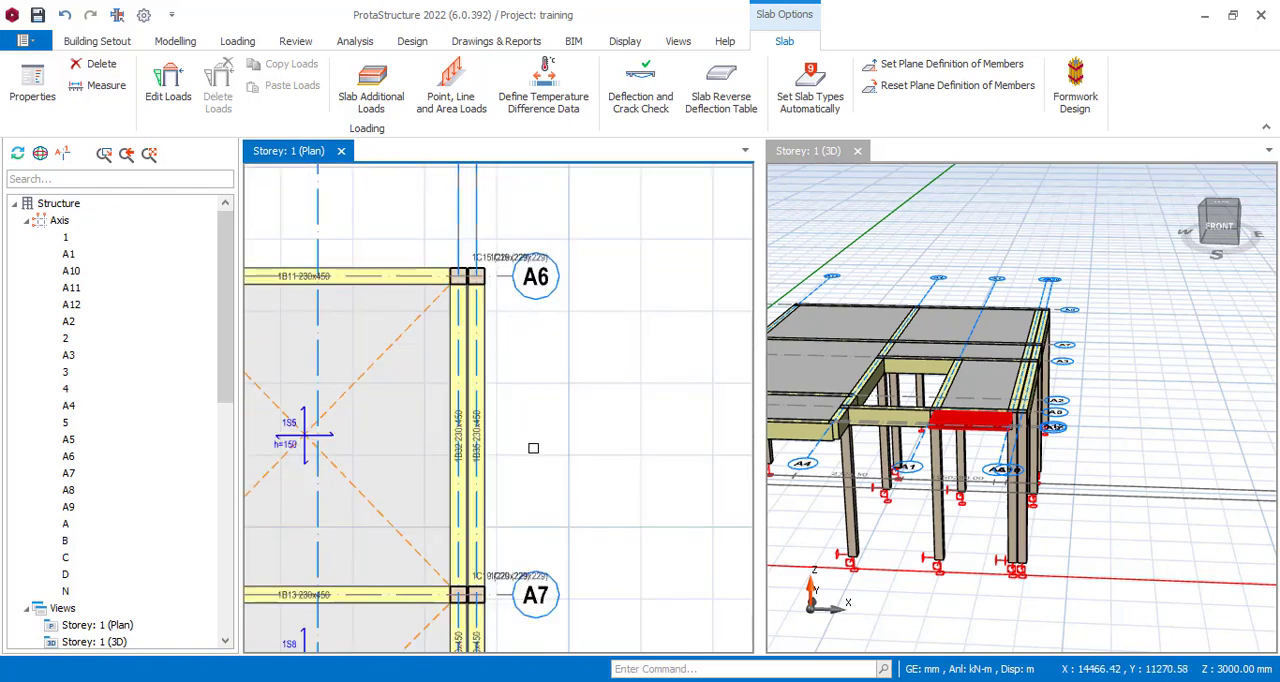
key(Escape)
Stretch the end of axis A6 beside the paired columns farther outward, away from the building.
scroll(509, 263, up, 2)
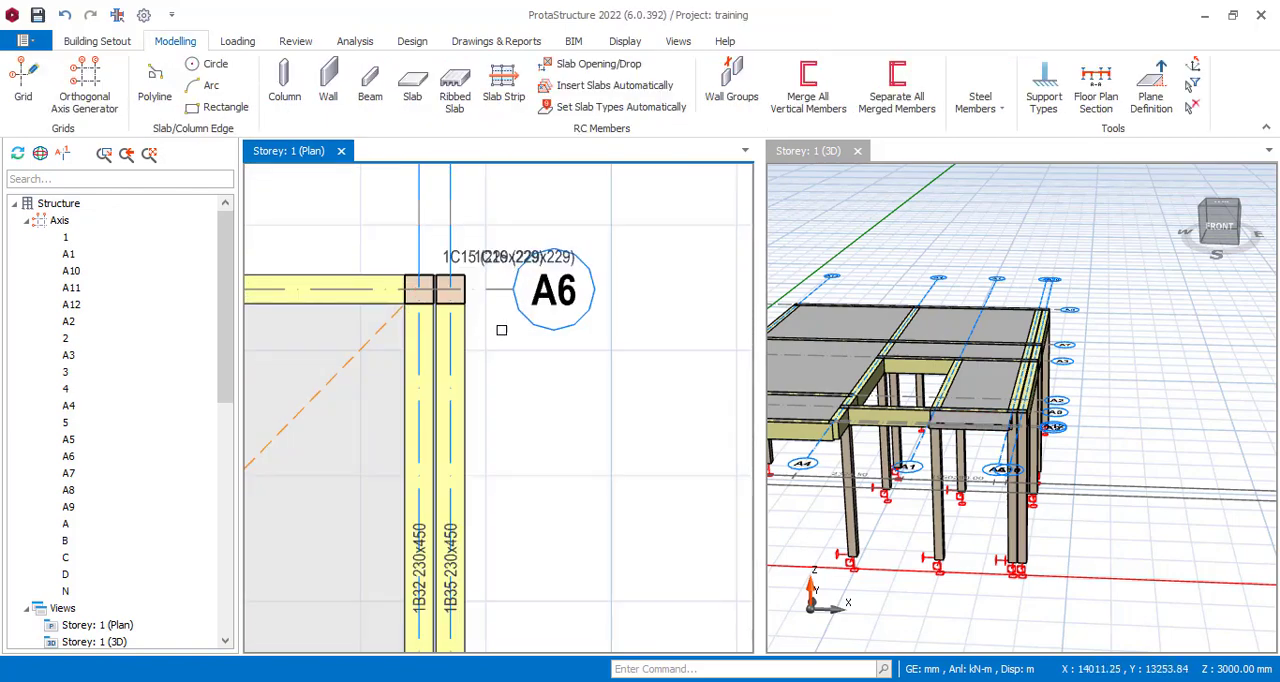
scroll(501, 330, down, 2)
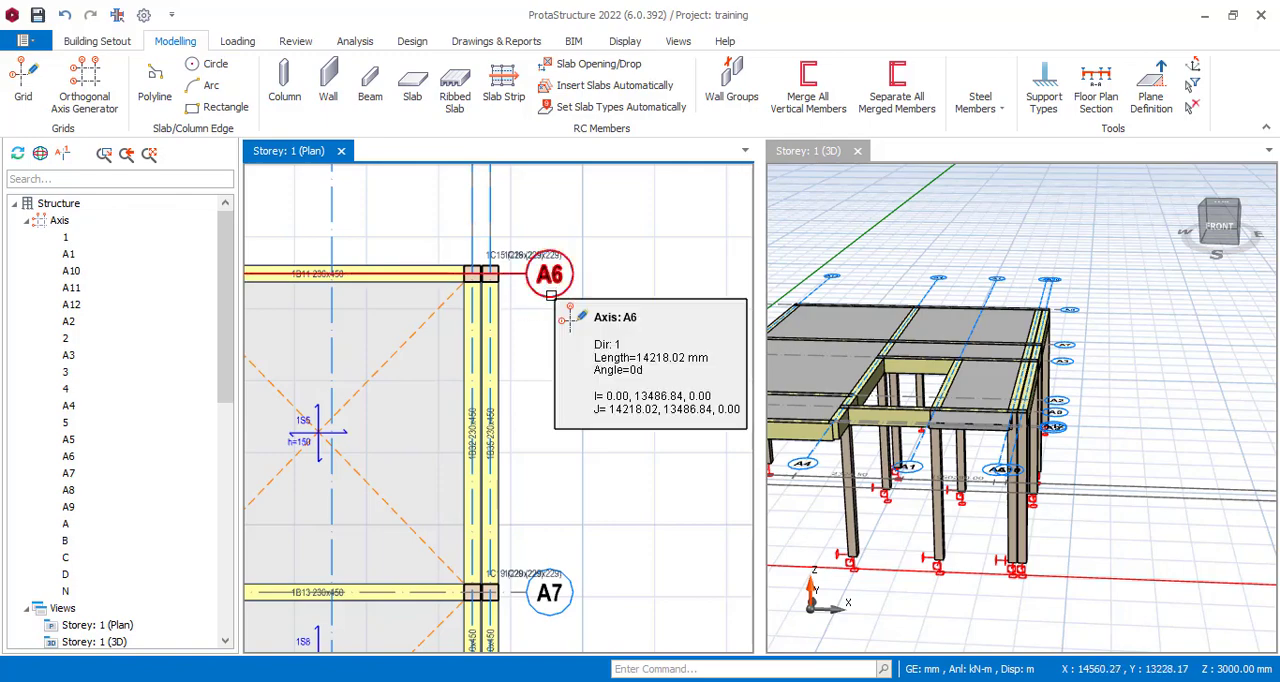
click(551, 295)
right_click(553, 295)
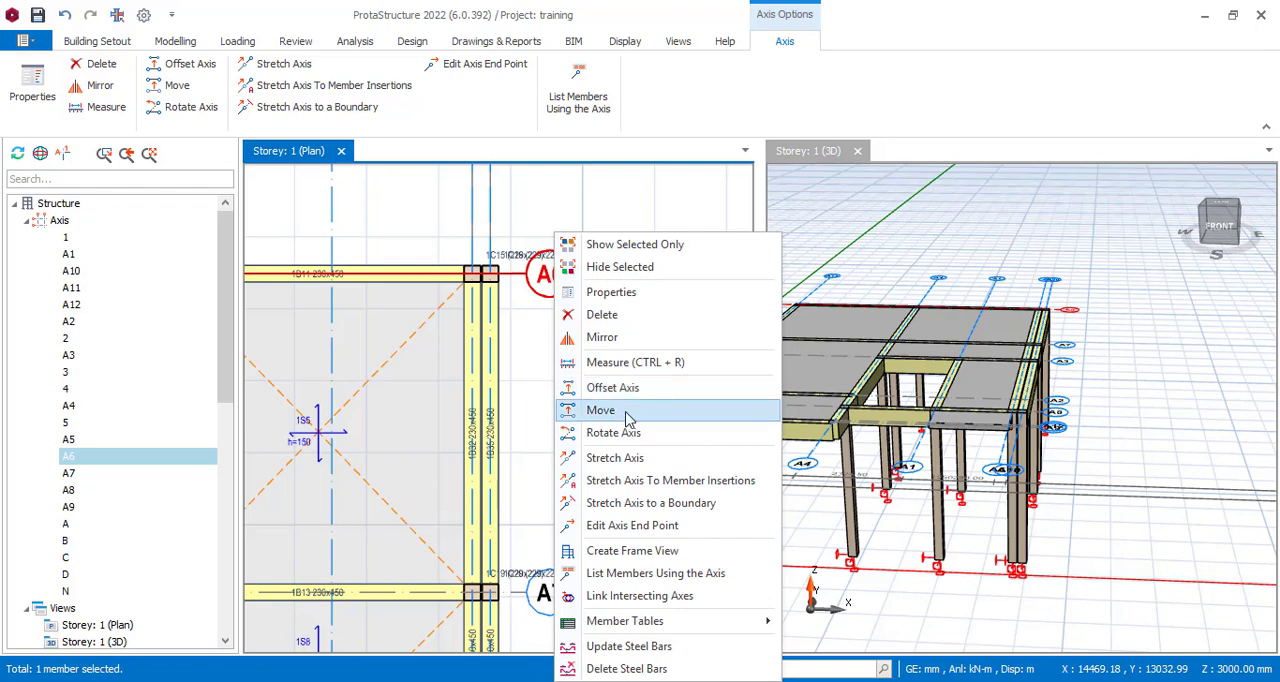
click(659, 458)
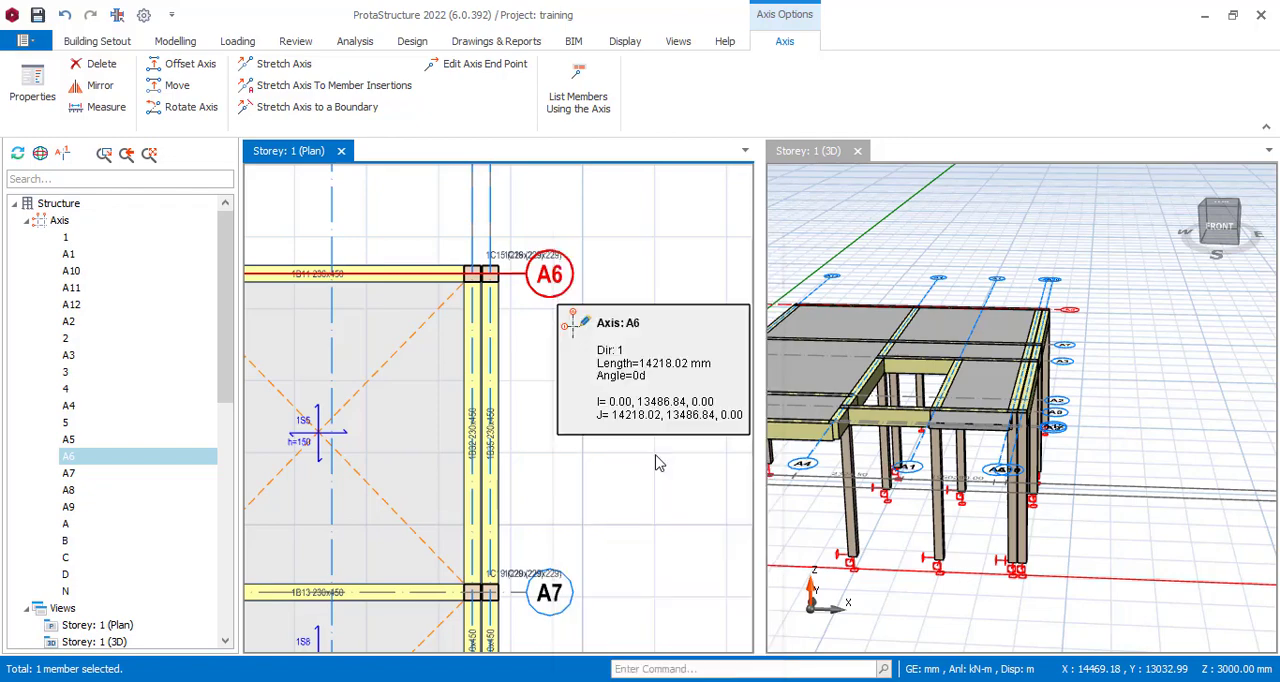
click(527, 273)
click(684, 273)
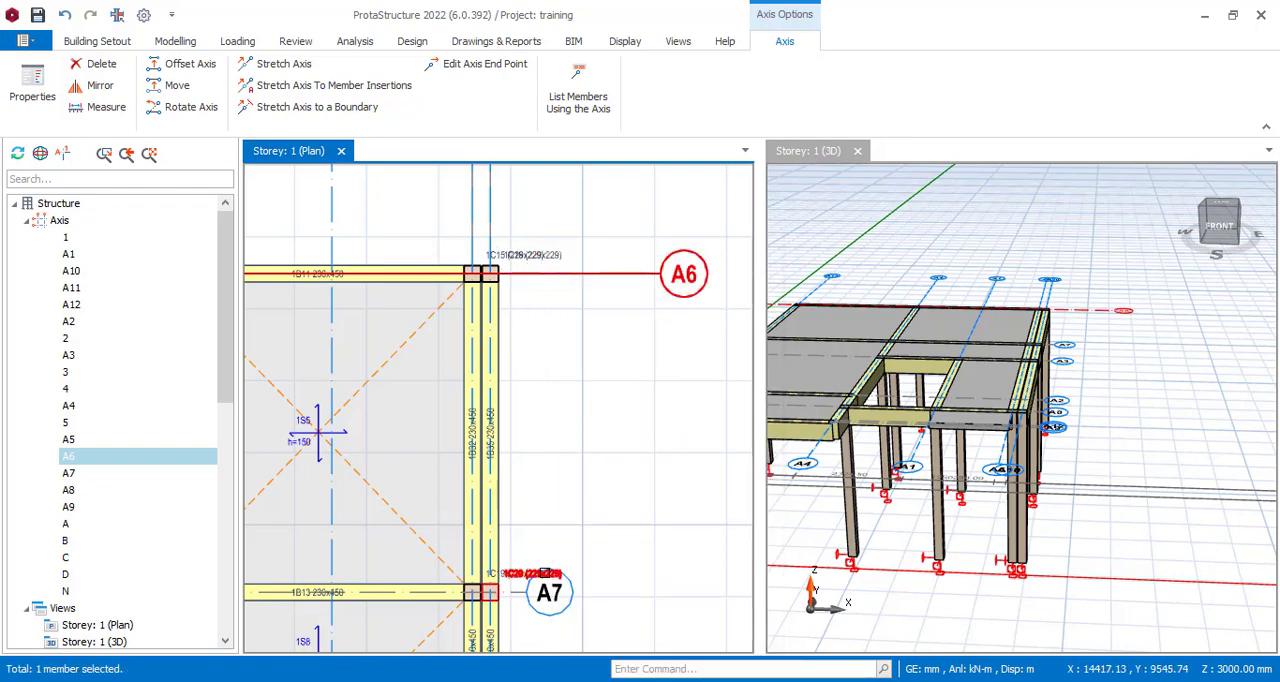
Stretch the end of axis A7 beside the paired columns outward to line up with the end of axis A6.
click(514, 596)
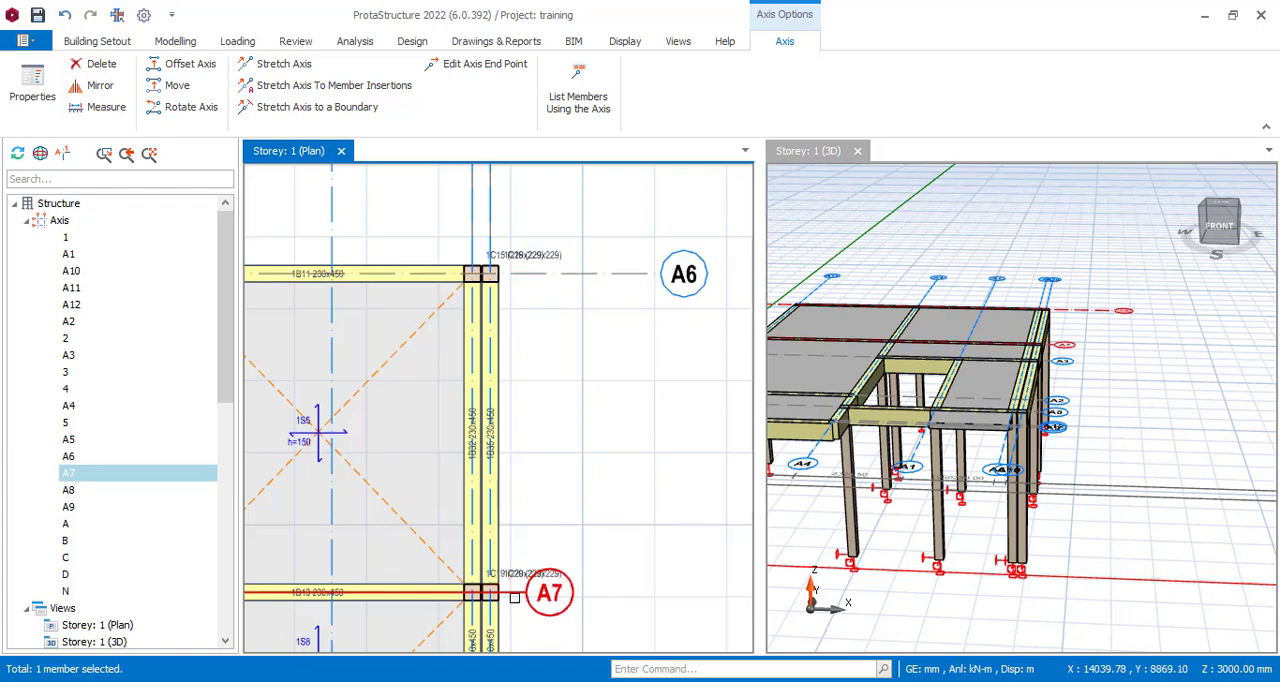
right_click(526, 590)
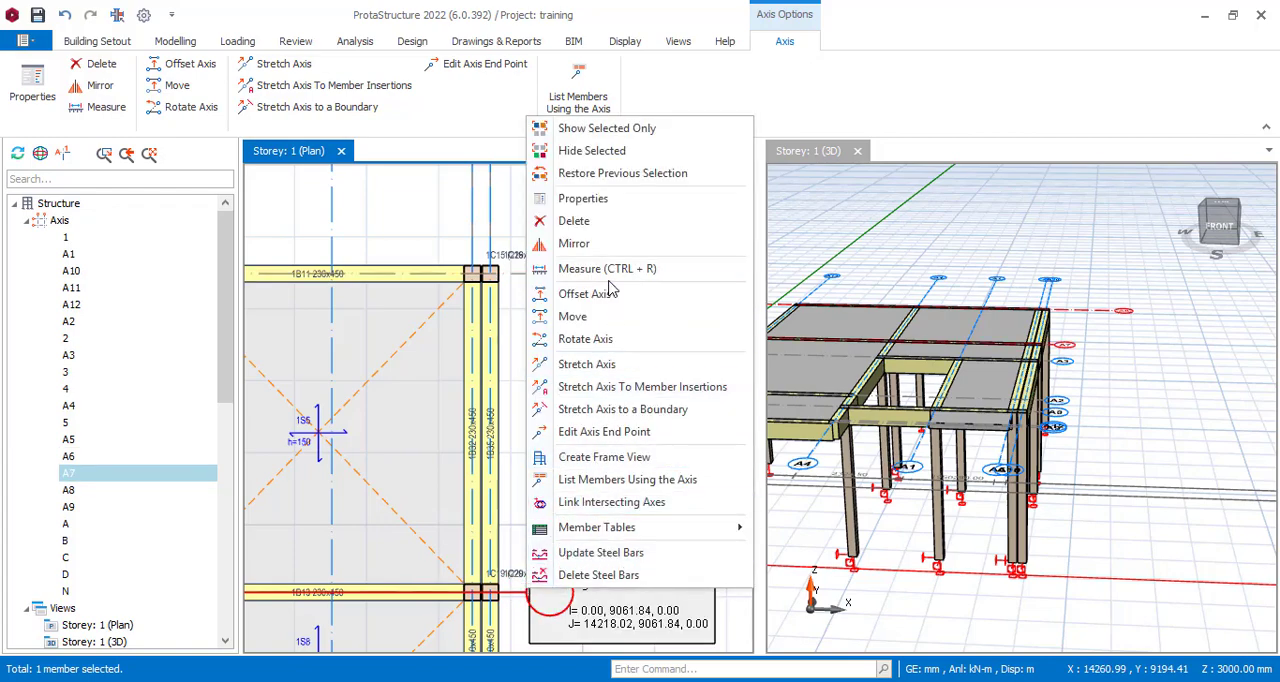
click(606, 367)
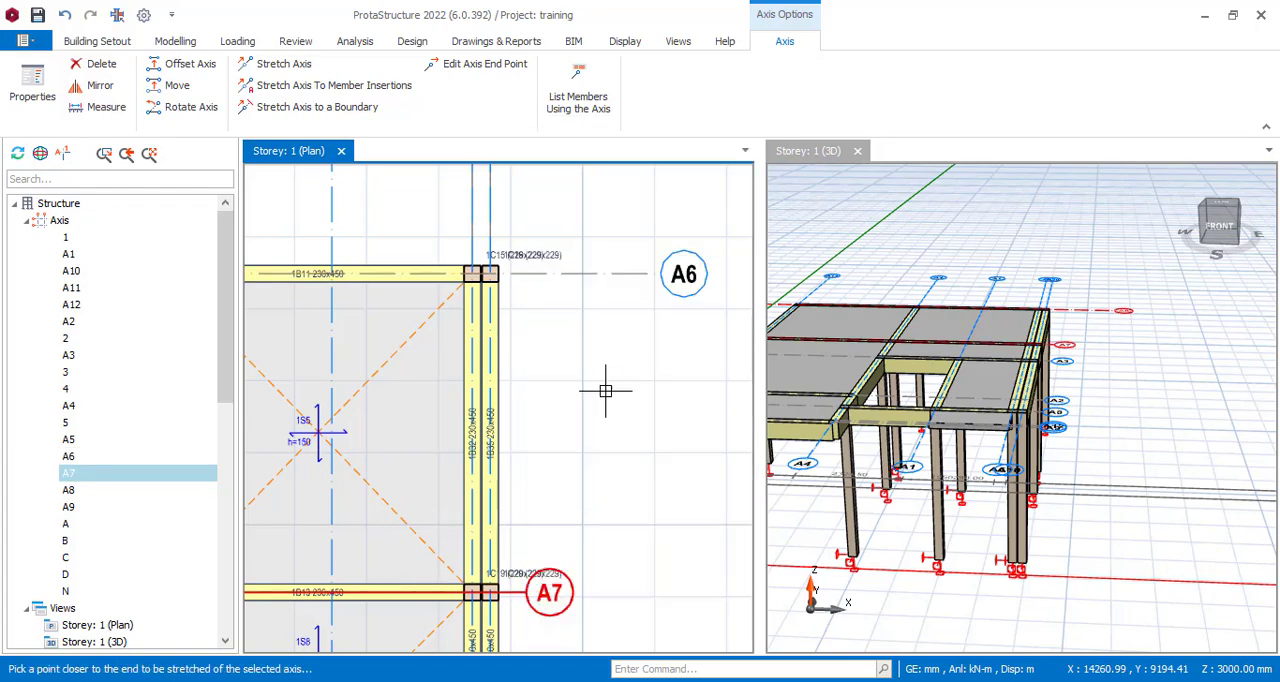
click(520, 592)
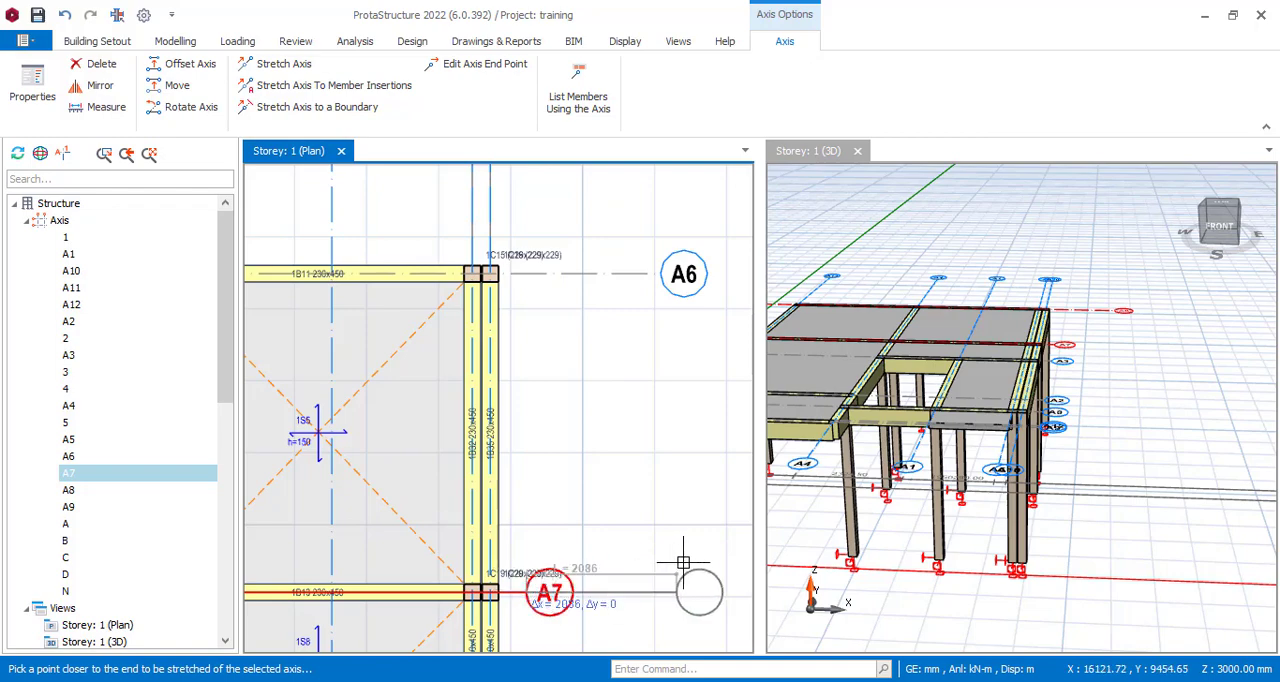
click(683, 274)
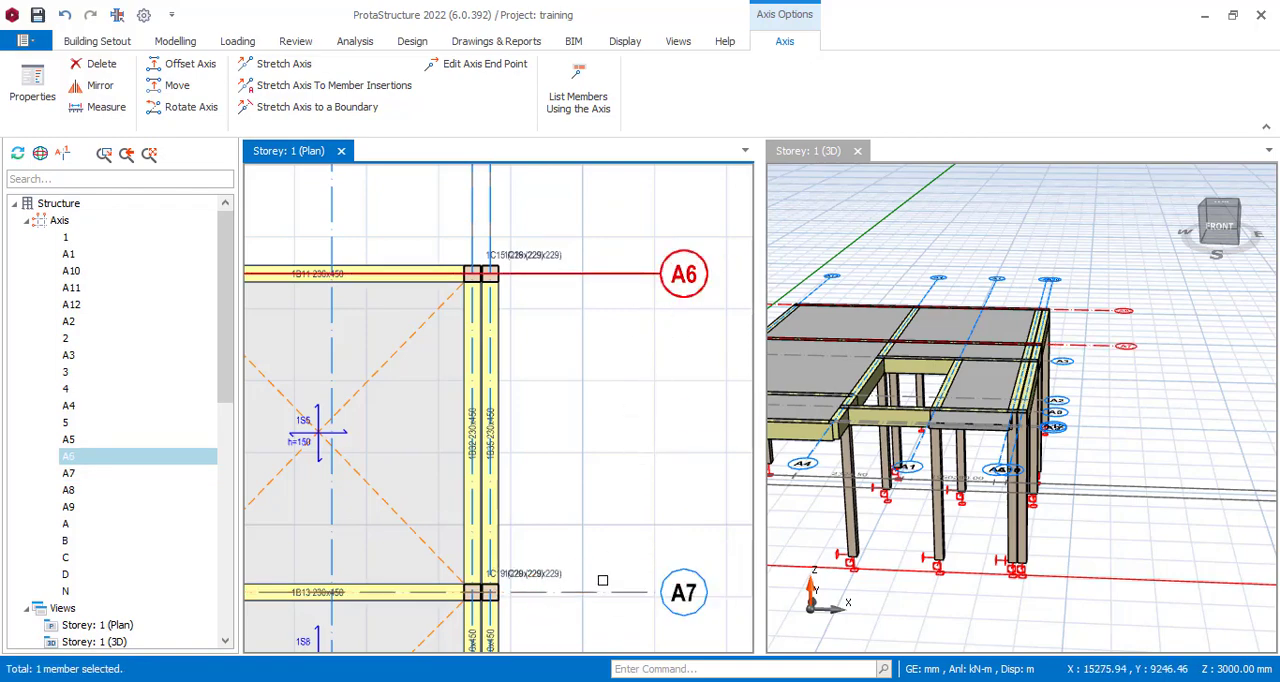
key(Escape)
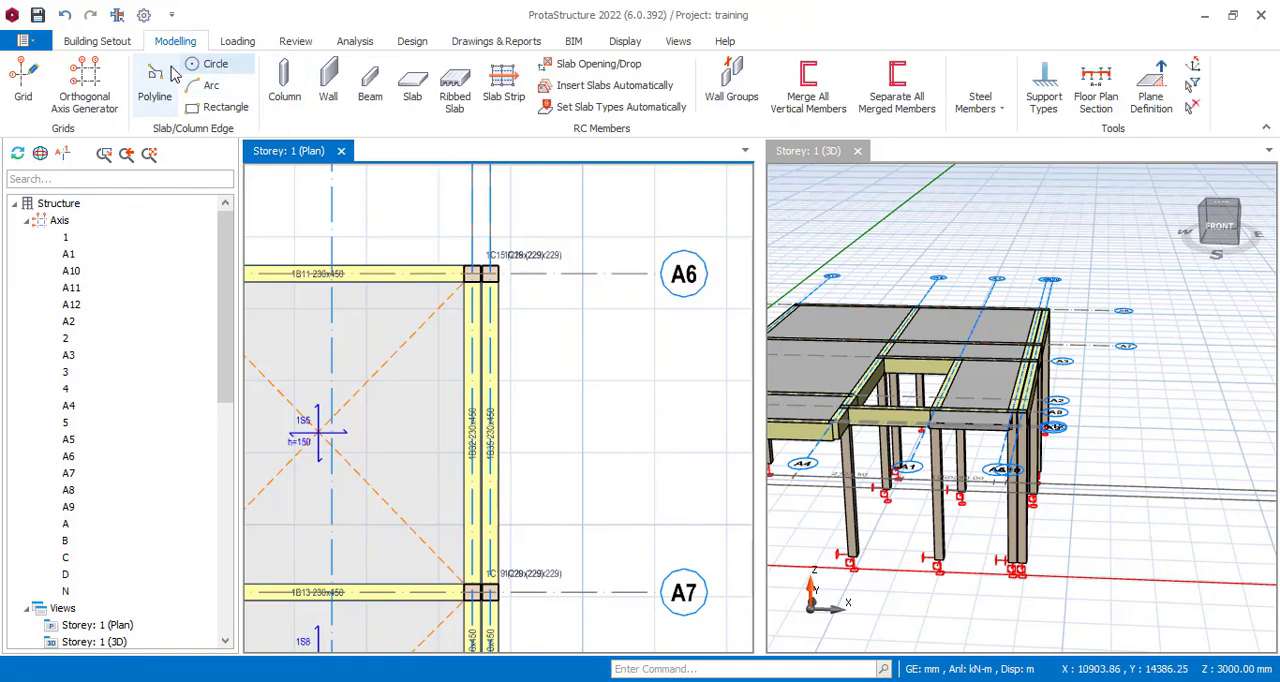
click(150, 90)
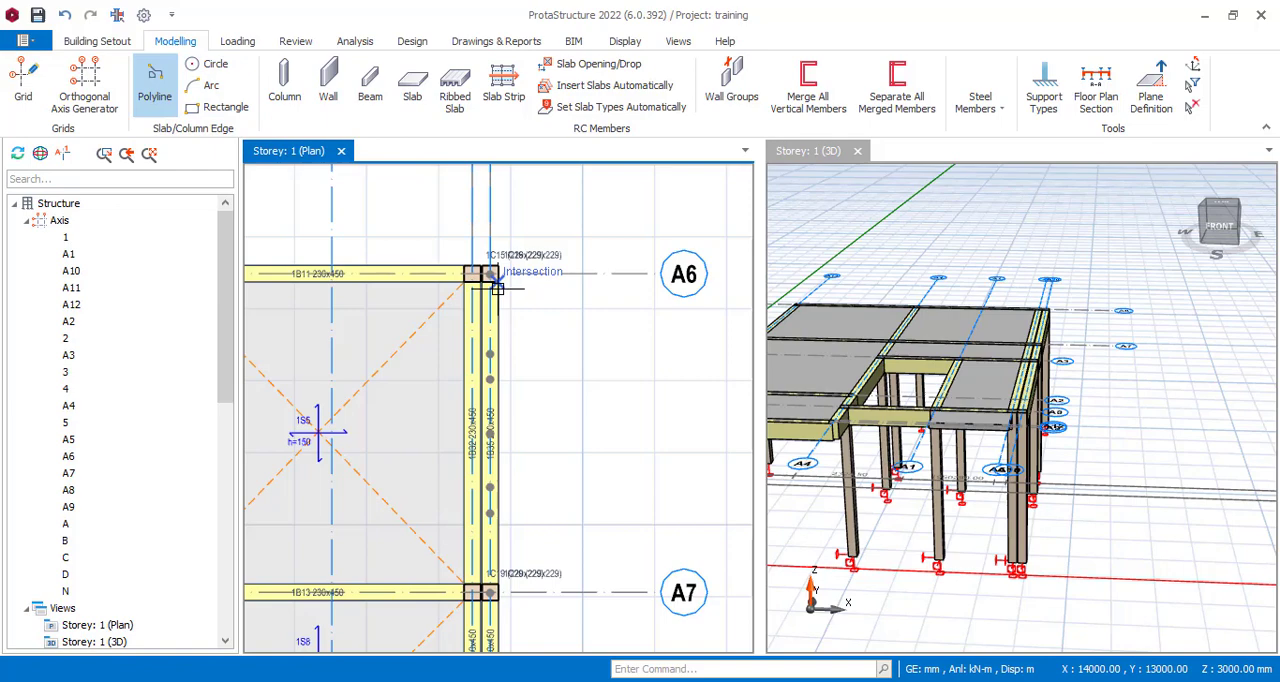
click(495, 365)
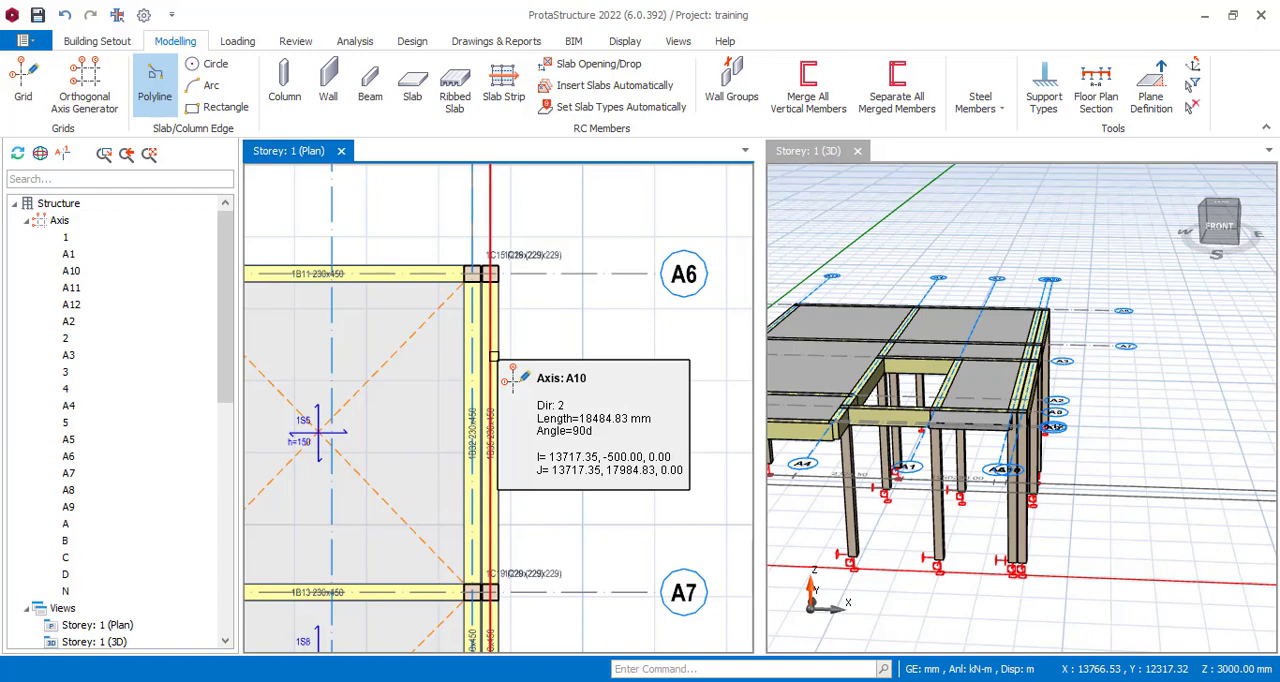
right_click(493, 356)
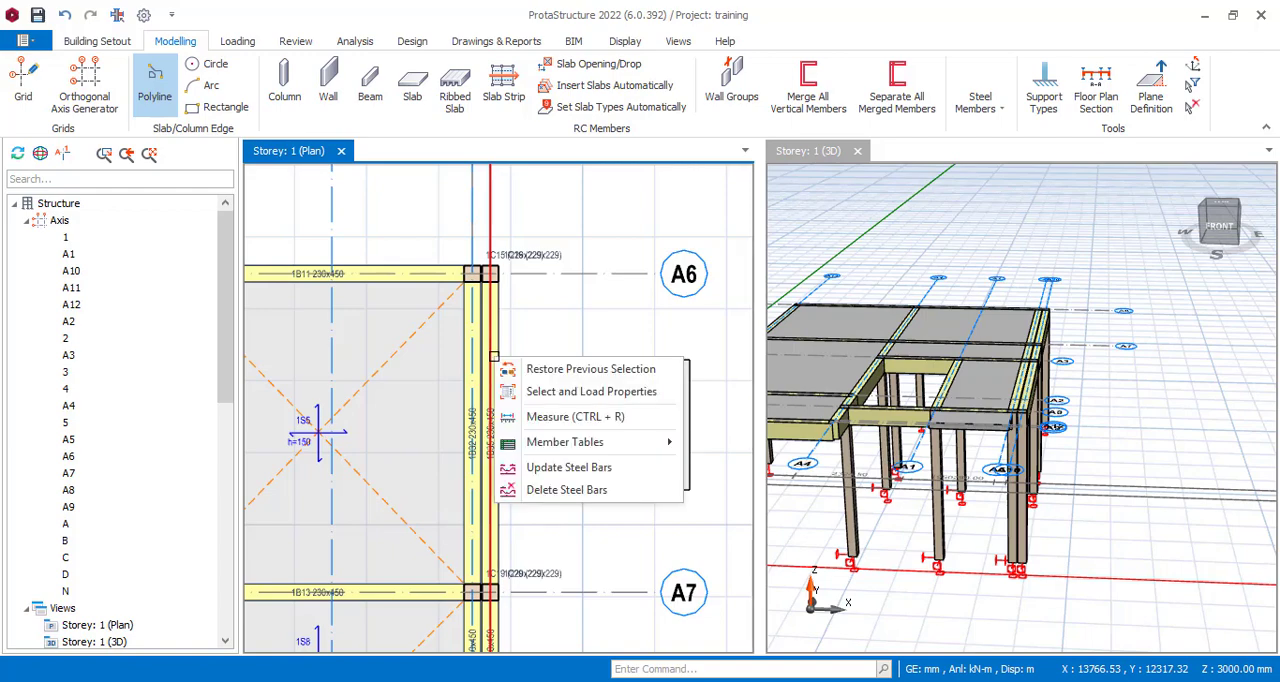
click(492, 223)
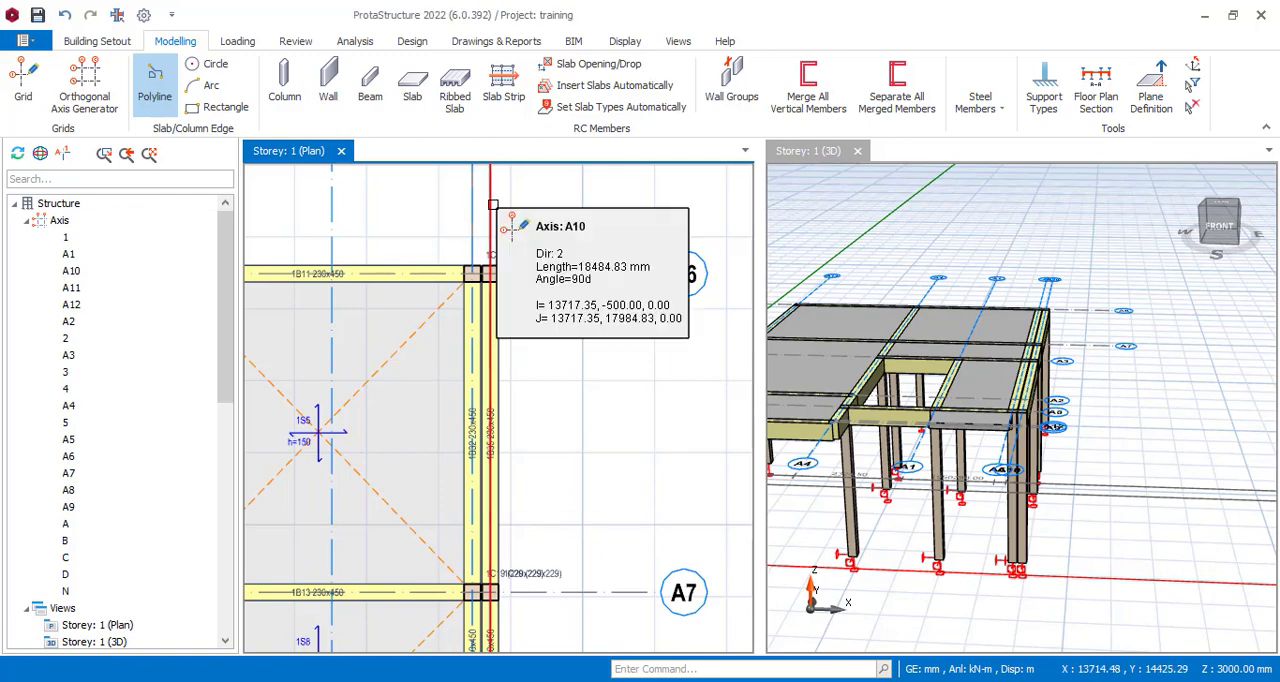
Offset axis A10 by 1000 mm away from the building to create a parallel axis.
click(505, 214)
right_click(506, 215)
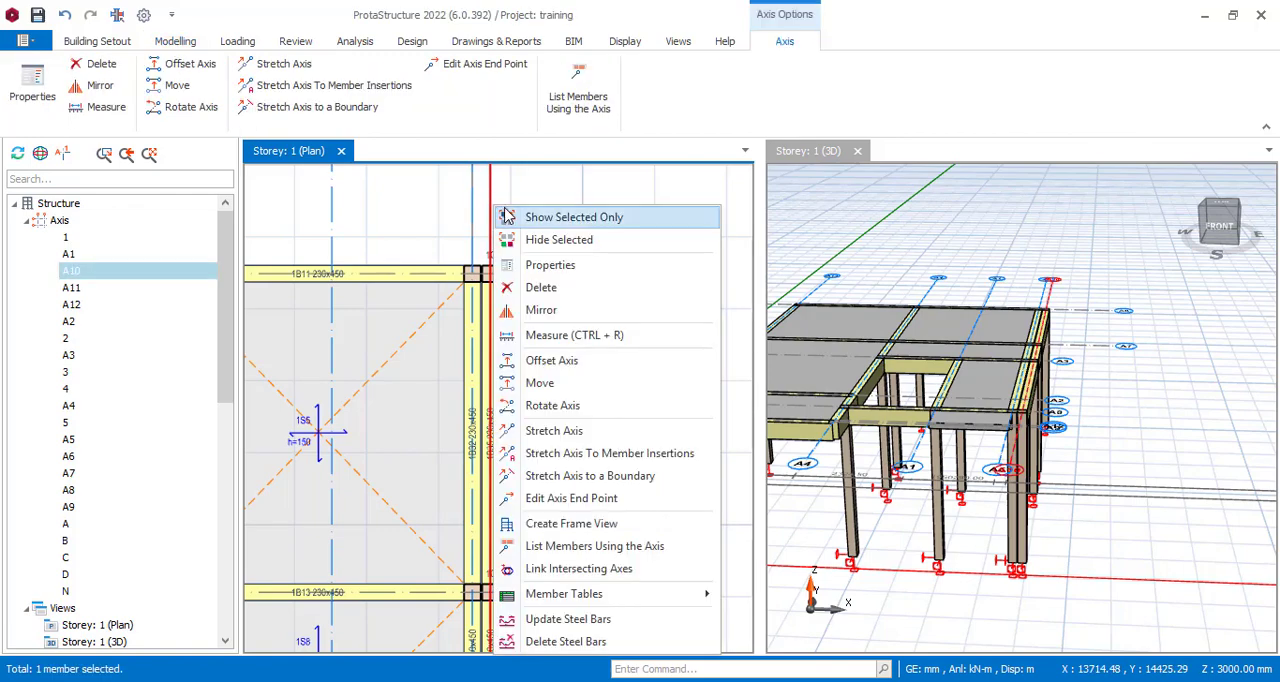
click(578, 362)
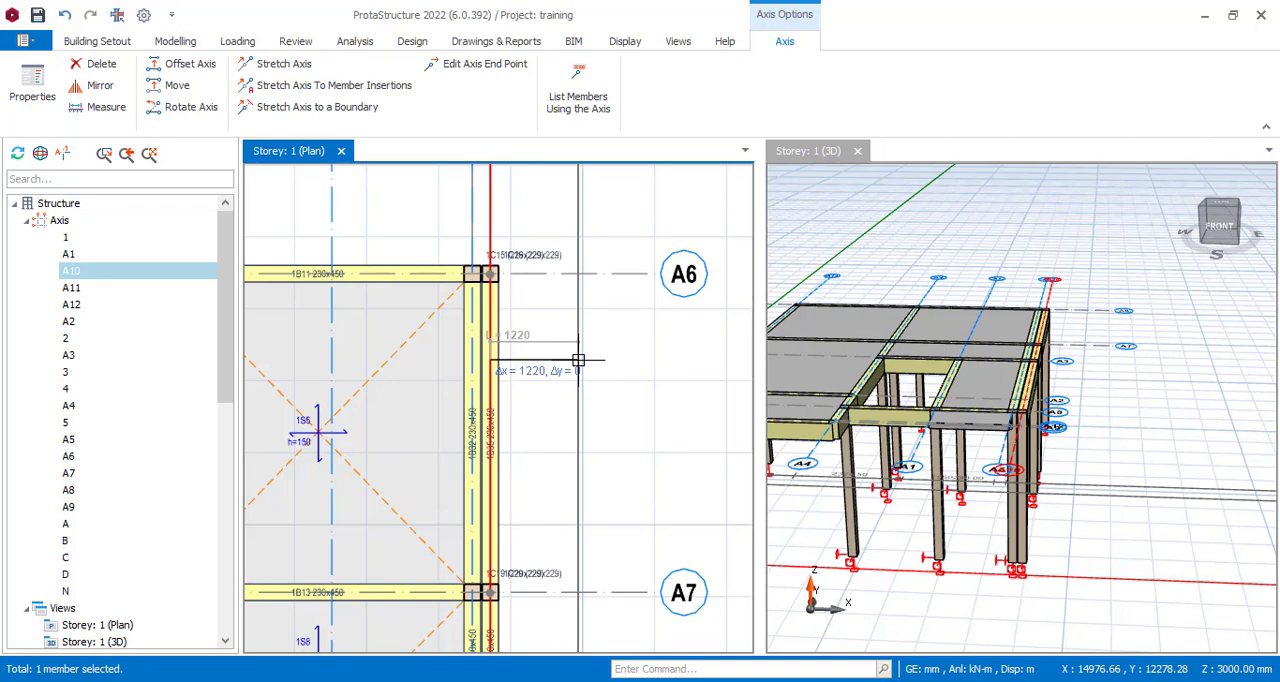
key(Tab)
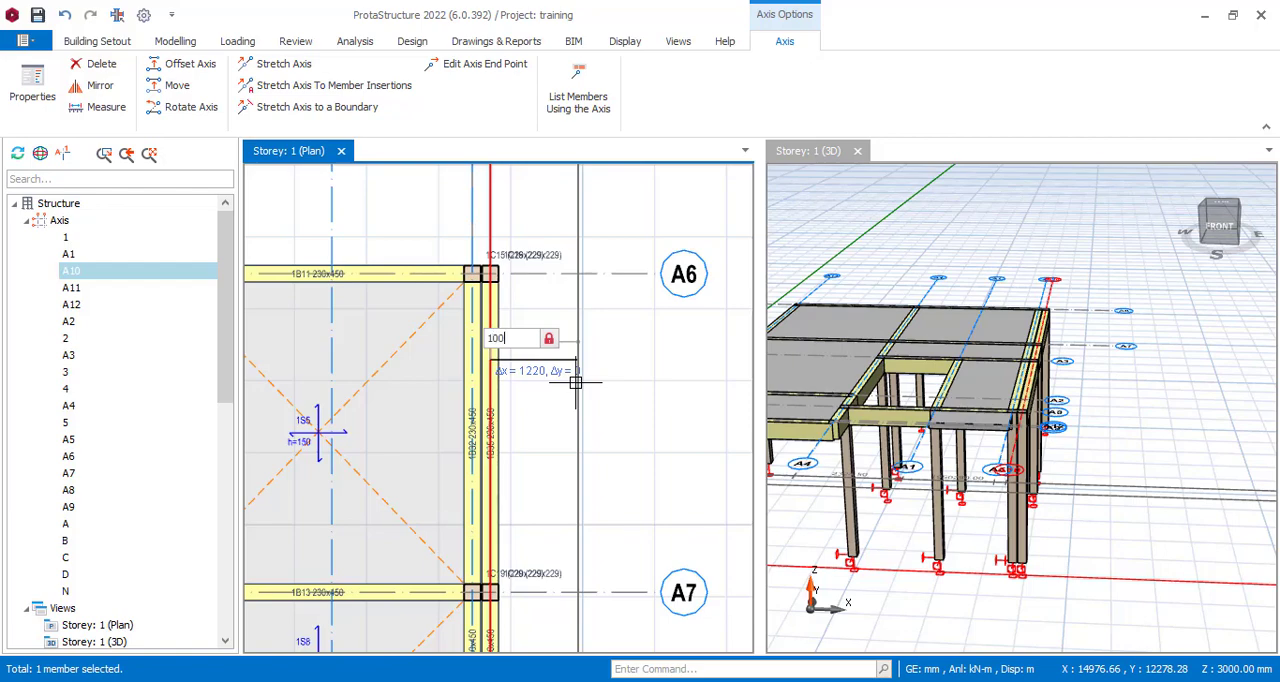
text(1000)
key(Return)
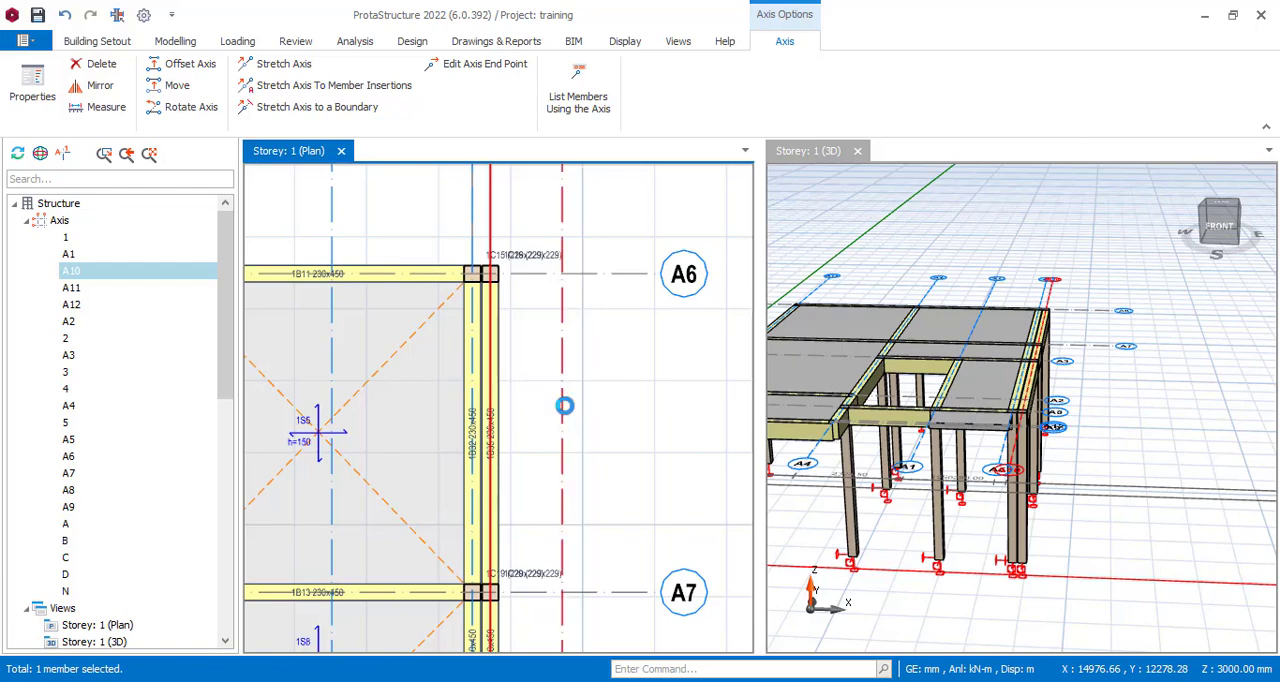
scroll(576, 385, down, 3)
key(Escape)
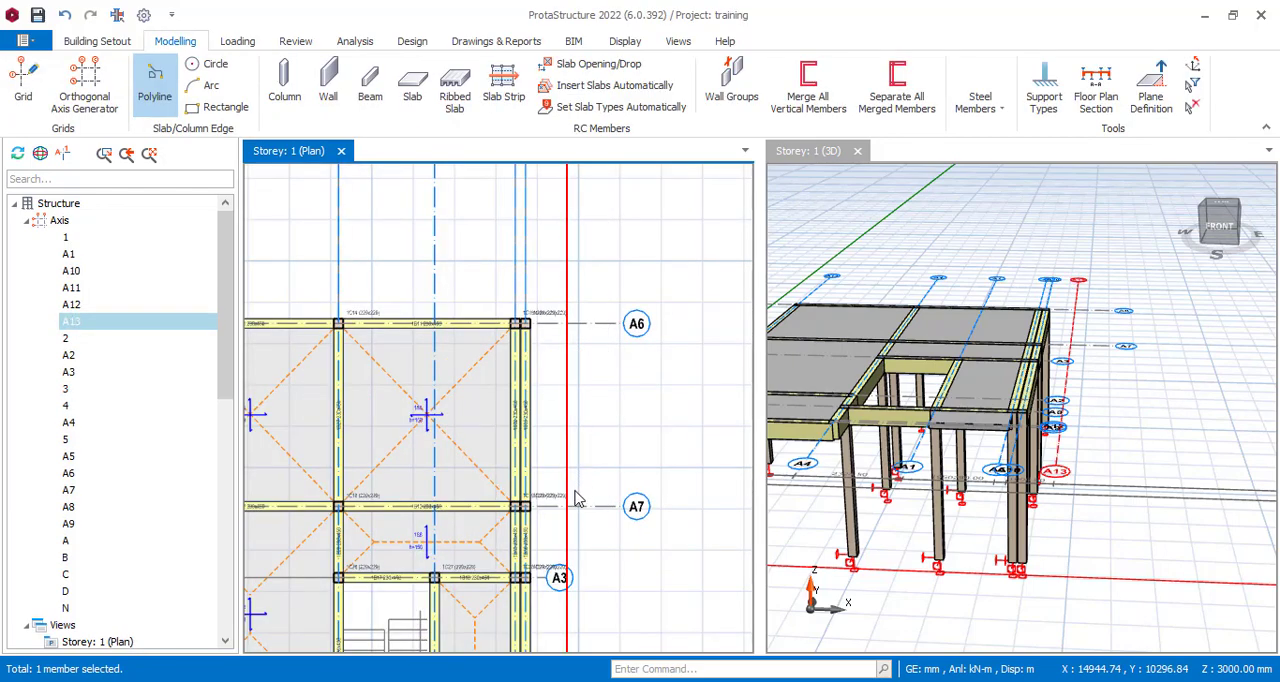
Insert a 120 mm thick type 1 cantilever slab in the region bounded by axes A7, A13, A6 and A10.
scroll(576, 499, down, 3)
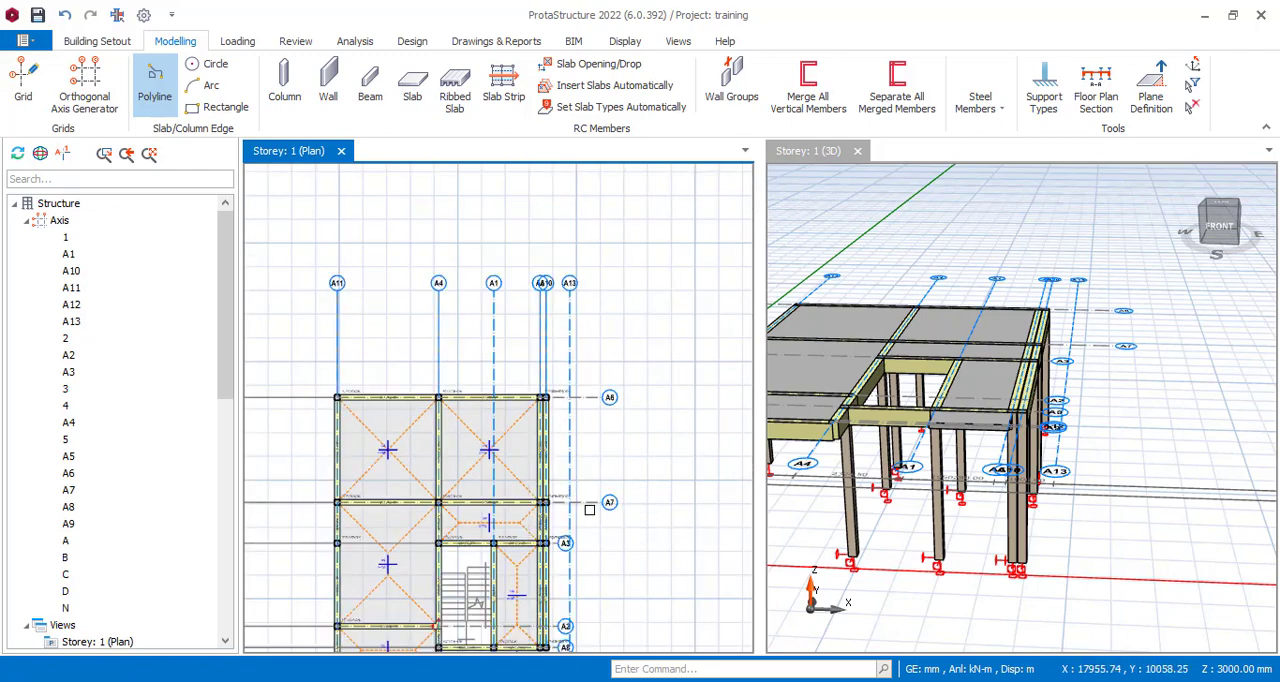
scroll(571, 540, up, 3)
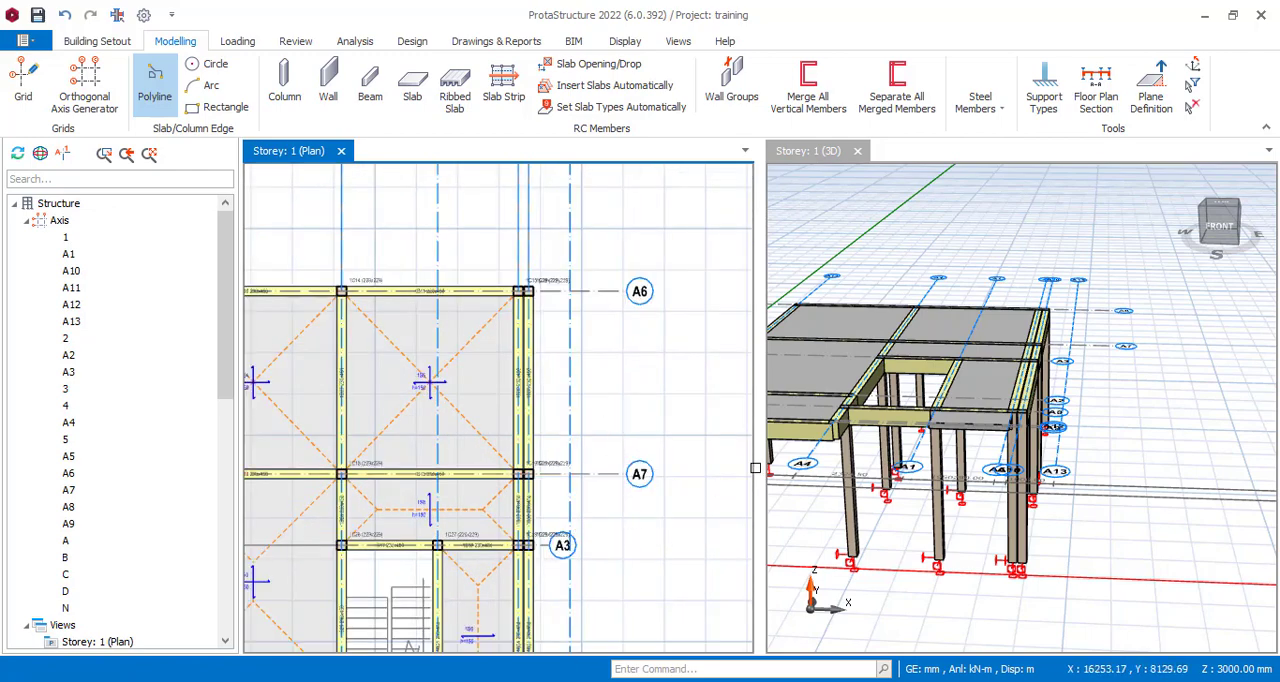
scroll(597, 409, down, 2)
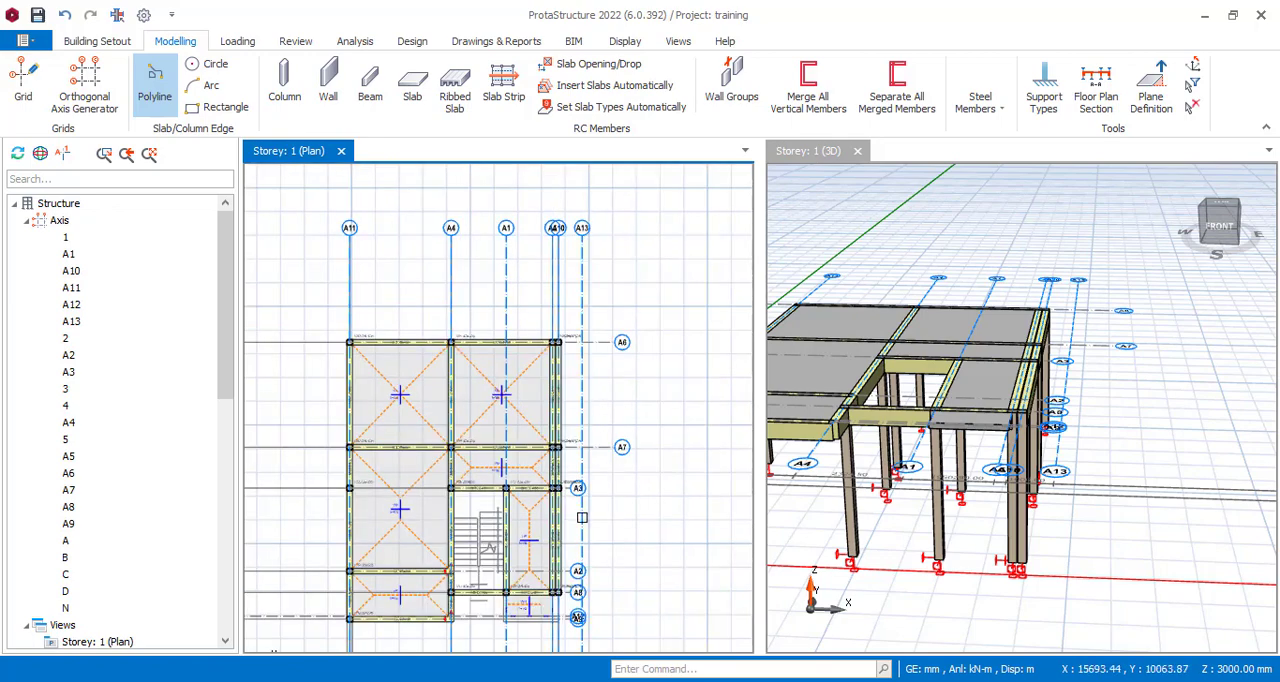
scroll(566, 562, up, 4)
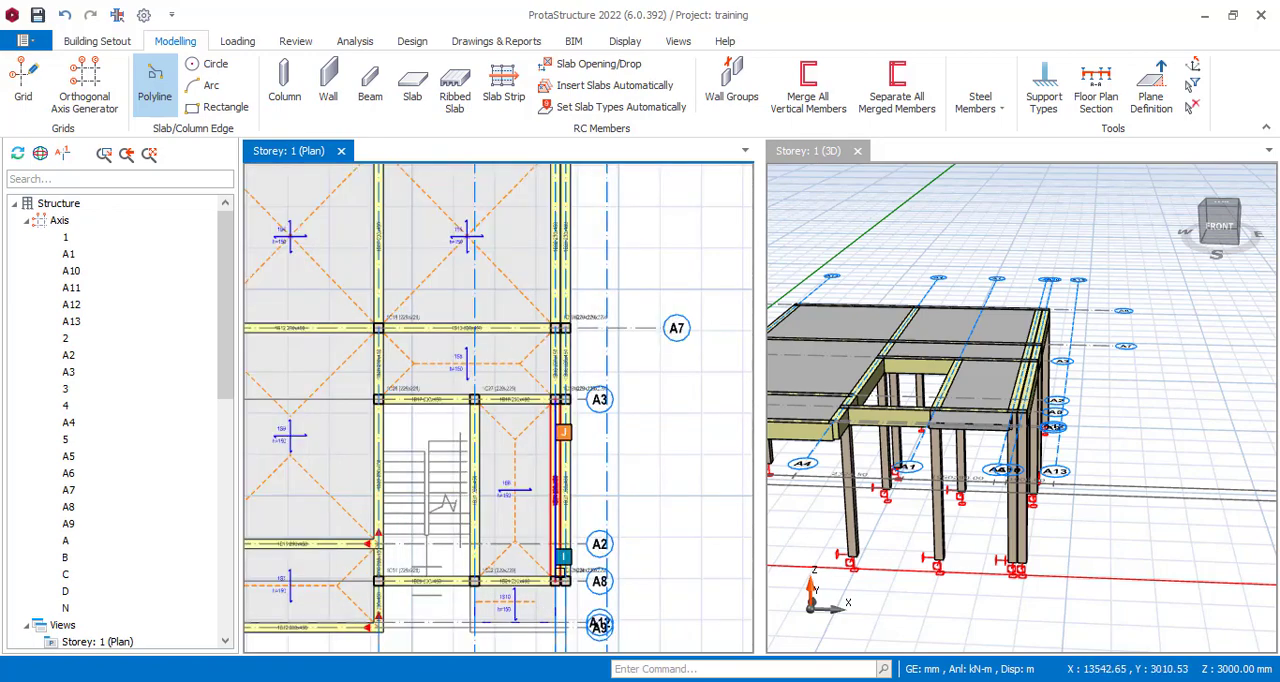
scroll(588, 557, down, 4)
scroll(600, 300, up, 3)
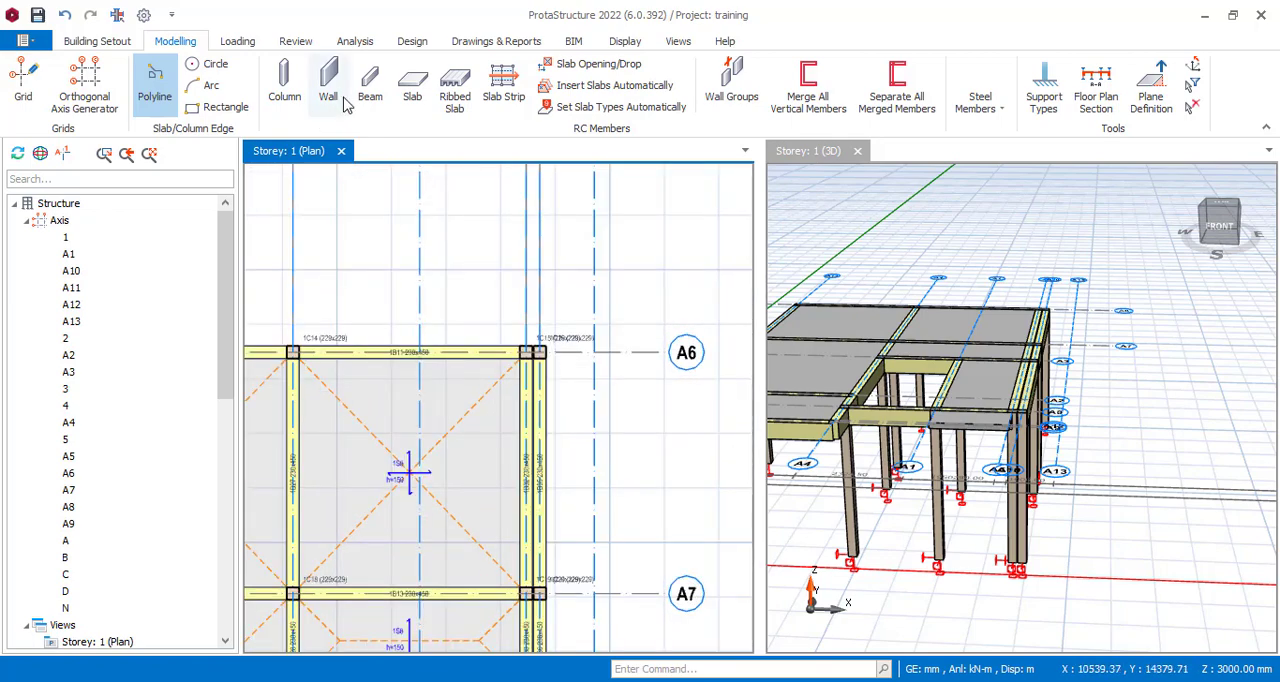
click(416, 88)
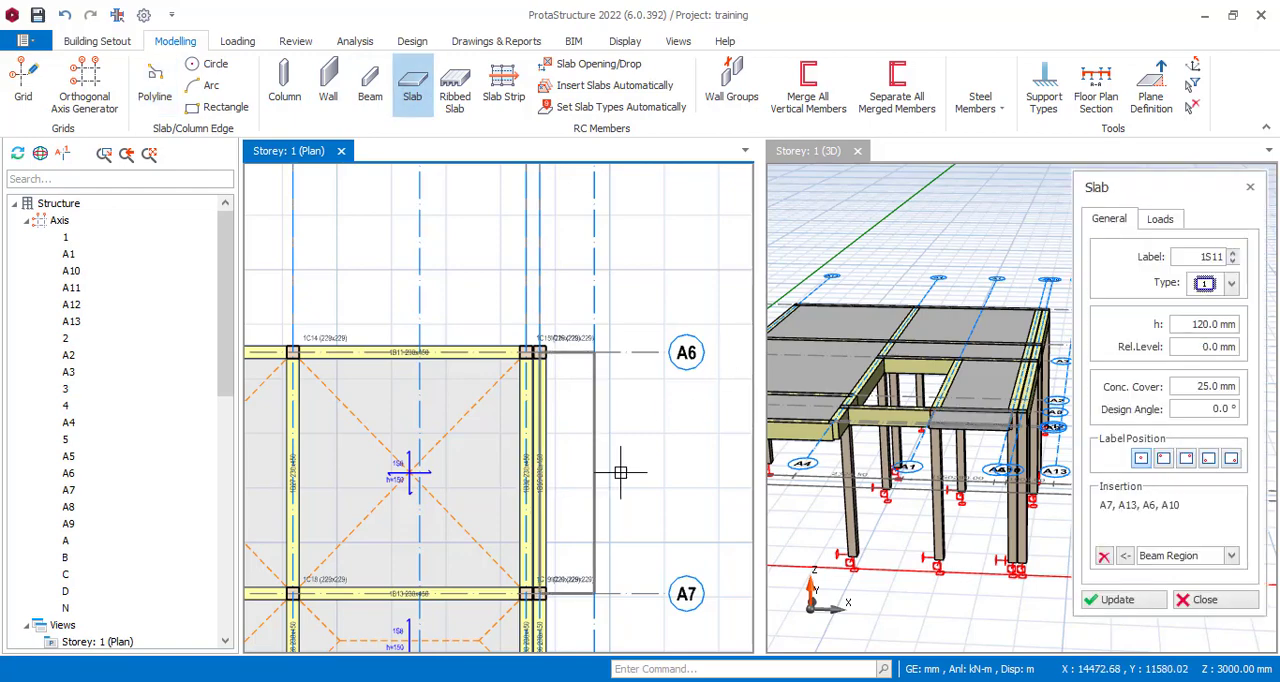
click(620, 472)
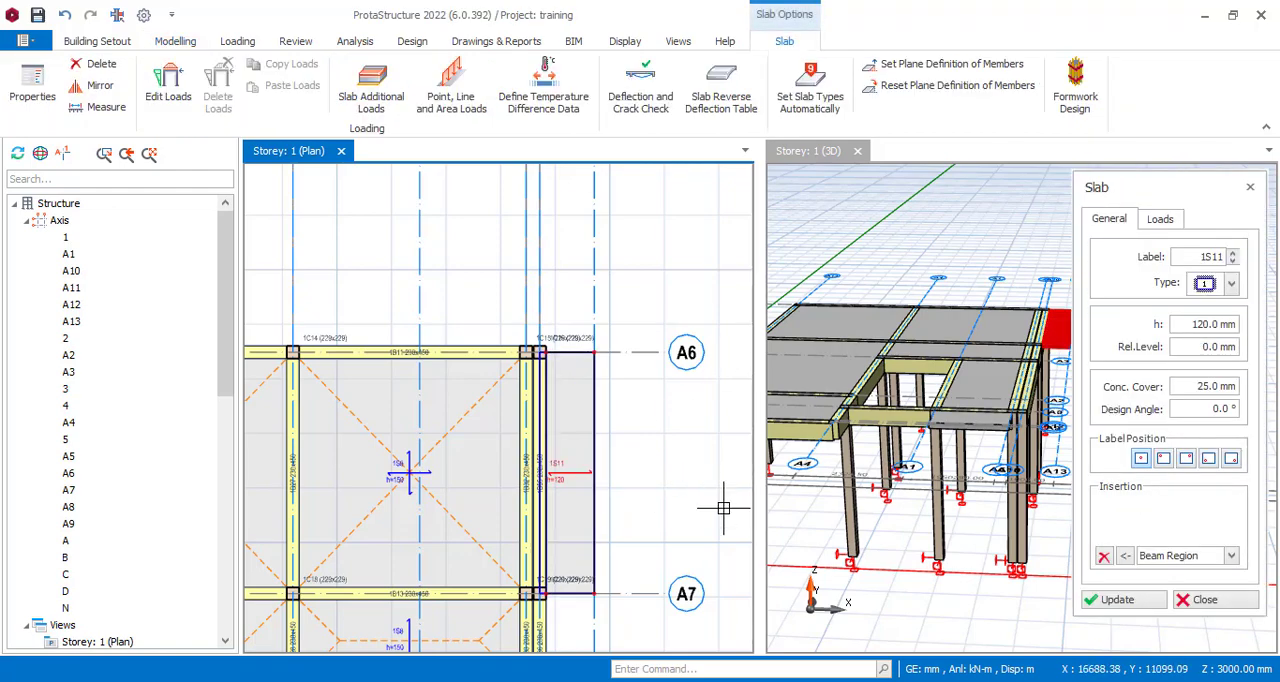
key(Escape)
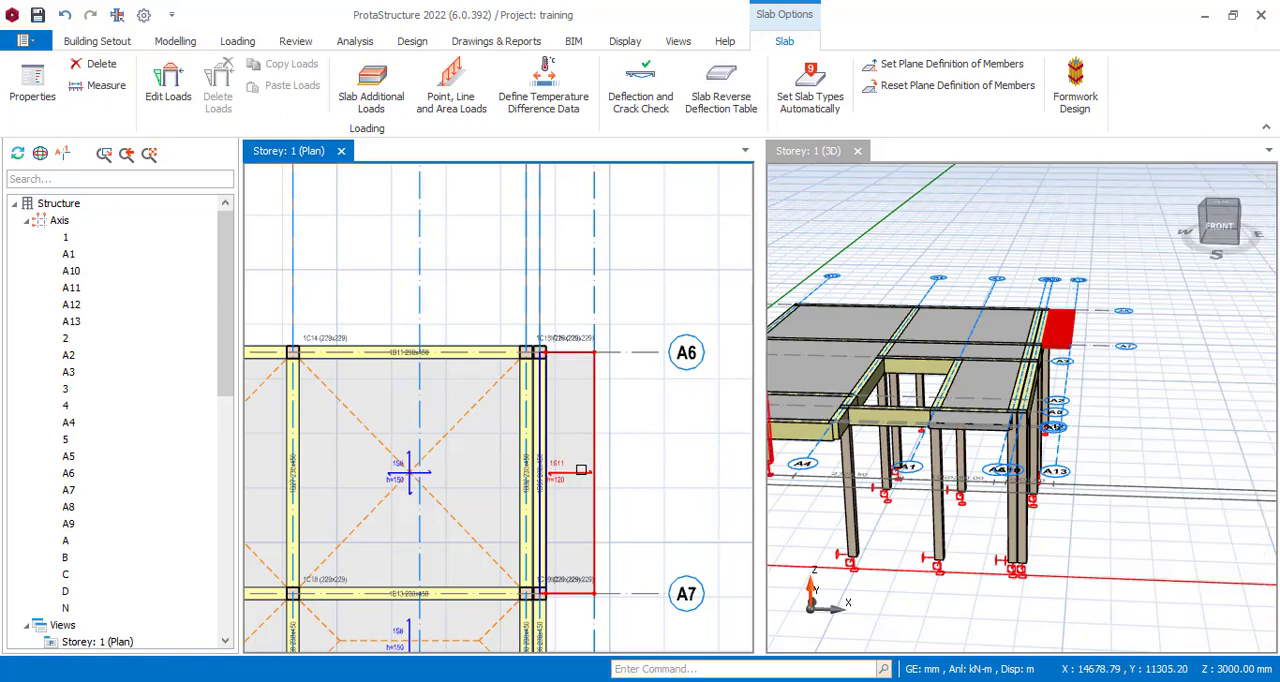
Restrict the selection filter to slabs only and select the slabs across the whole building in the storey 1 plan.
scroll(581, 470, down, 4)
scroll(450, 480, up, 2)
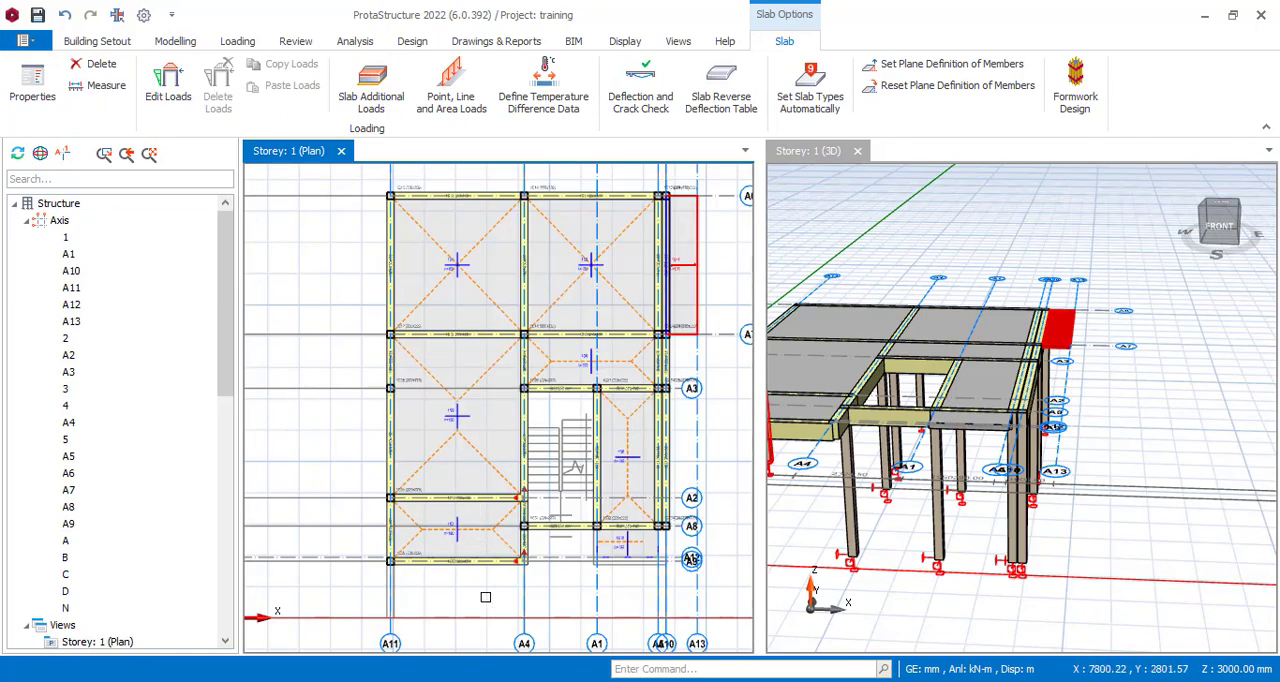
scroll(673, 545, up, 2)
scroll(569, 525, up, 1)
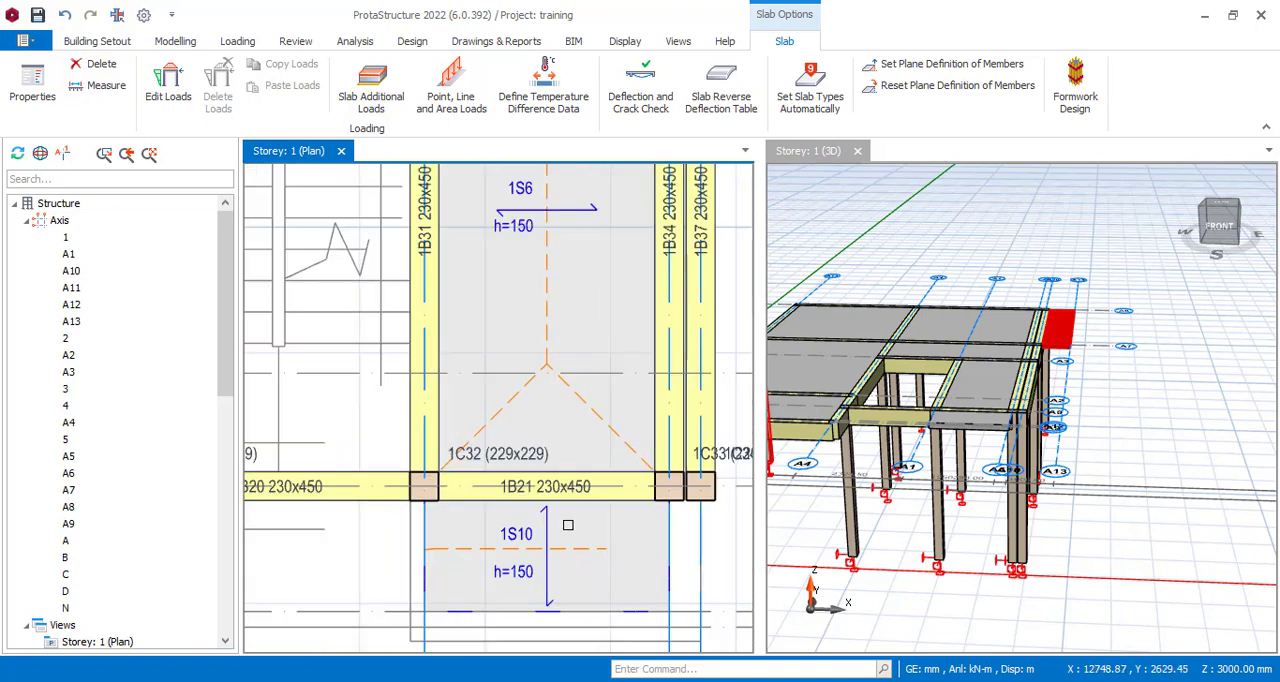
scroll(587, 519, down, 3)
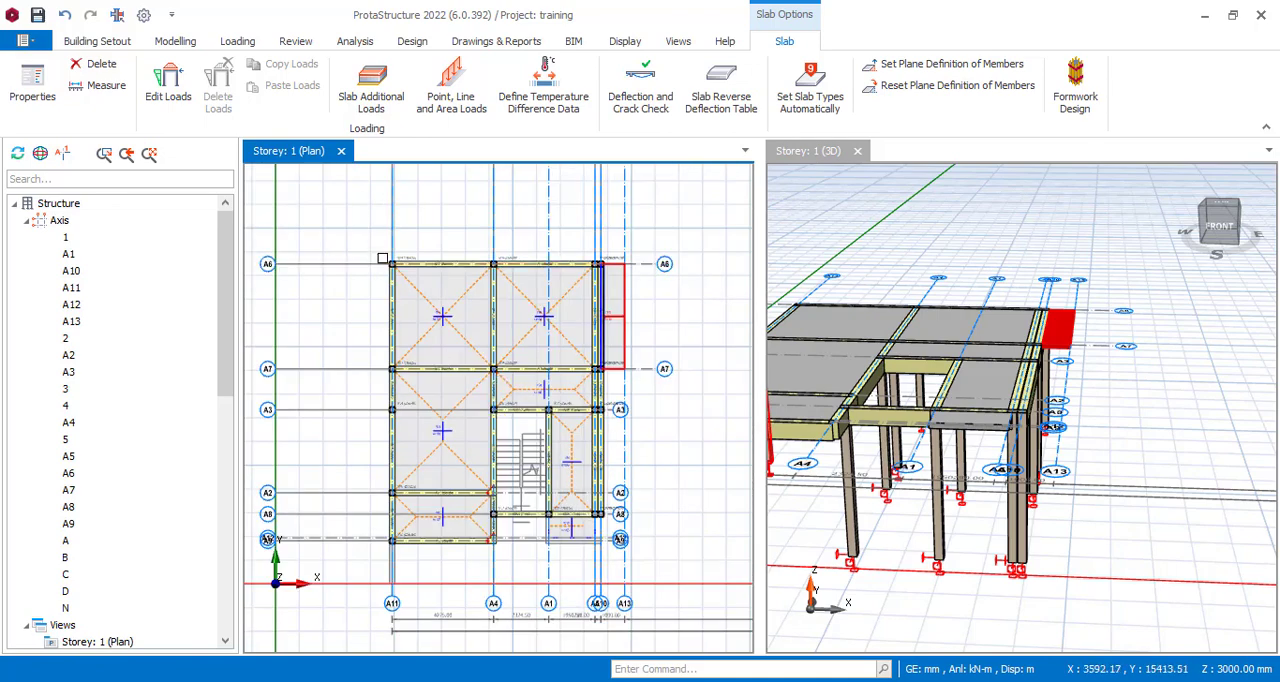
click(28, 222)
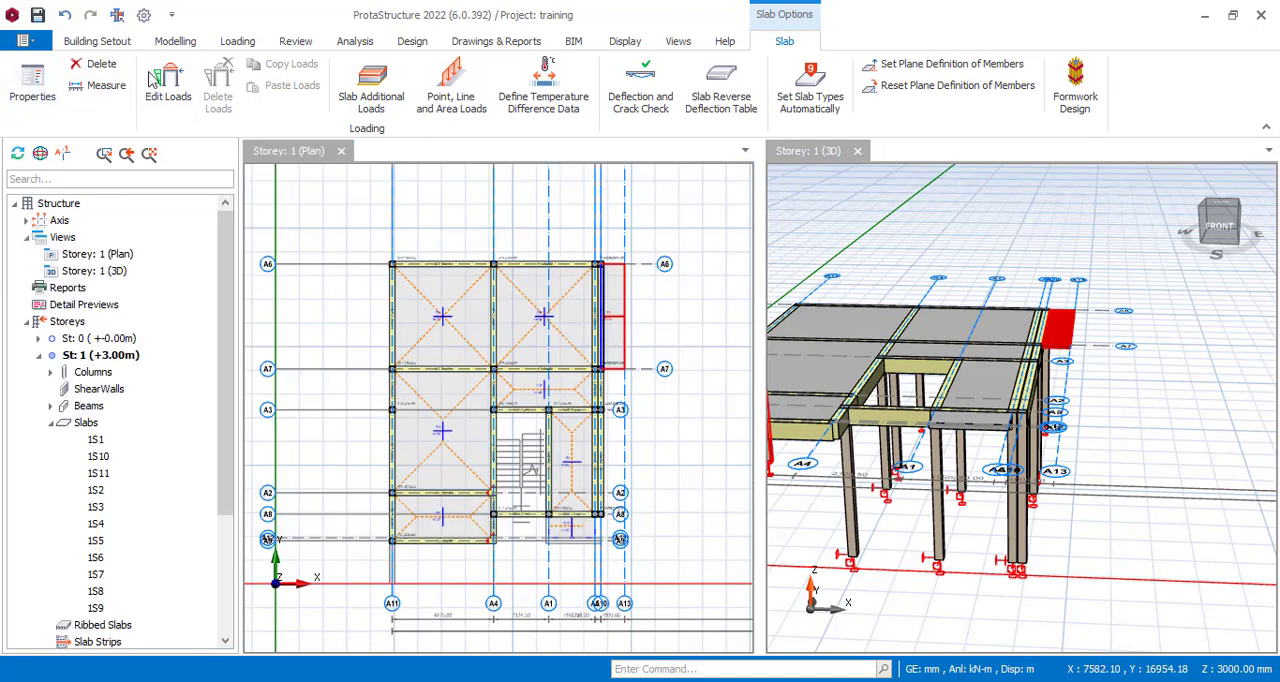
click(175, 41)
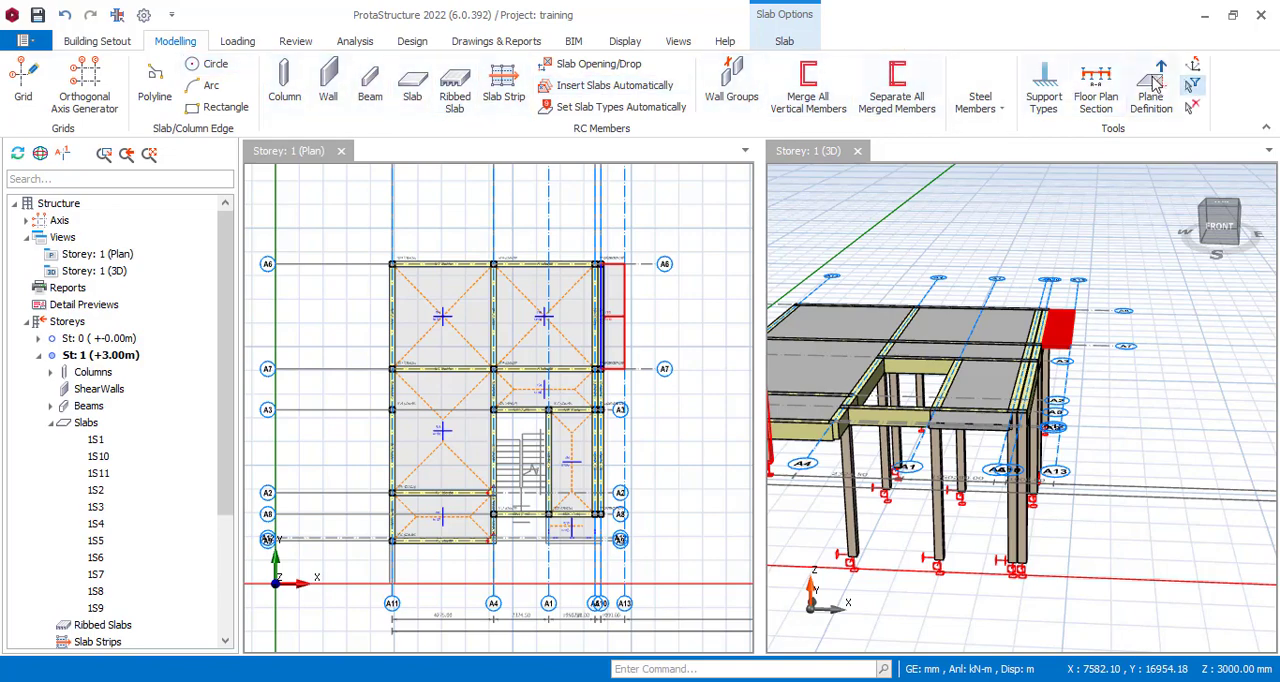
click(1192, 84)
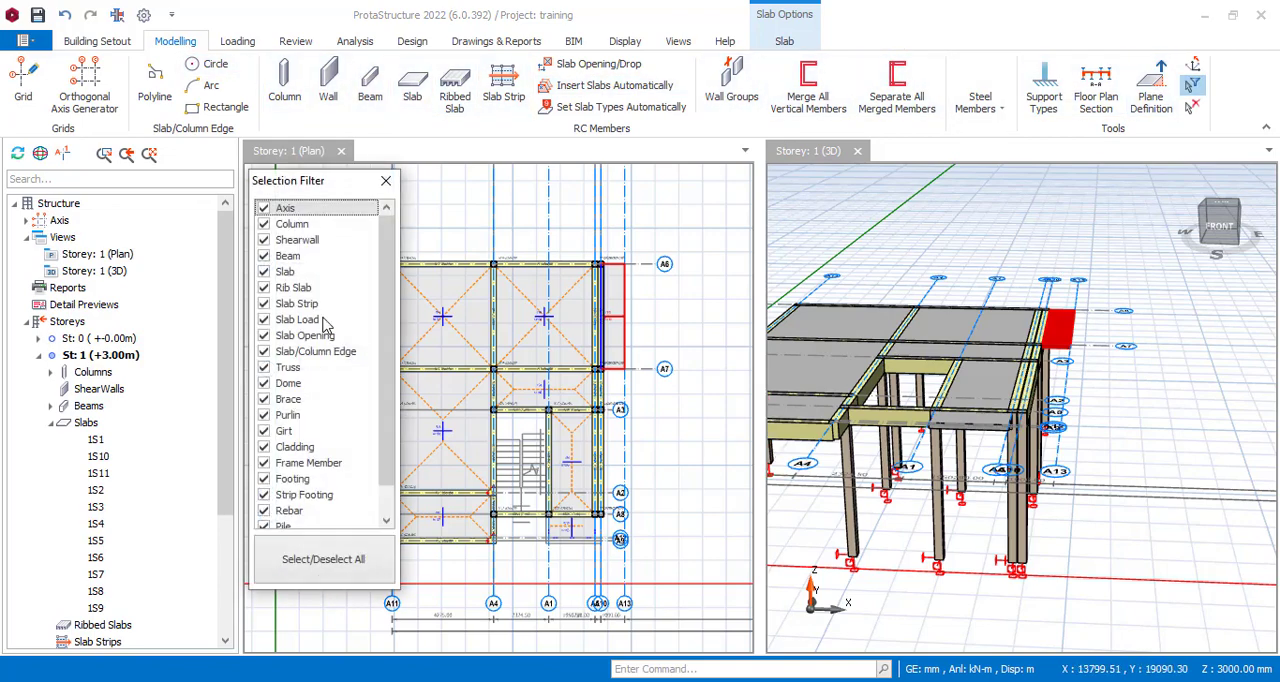
click(314, 560)
click(263, 272)
scroll(436, 276, down, 3)
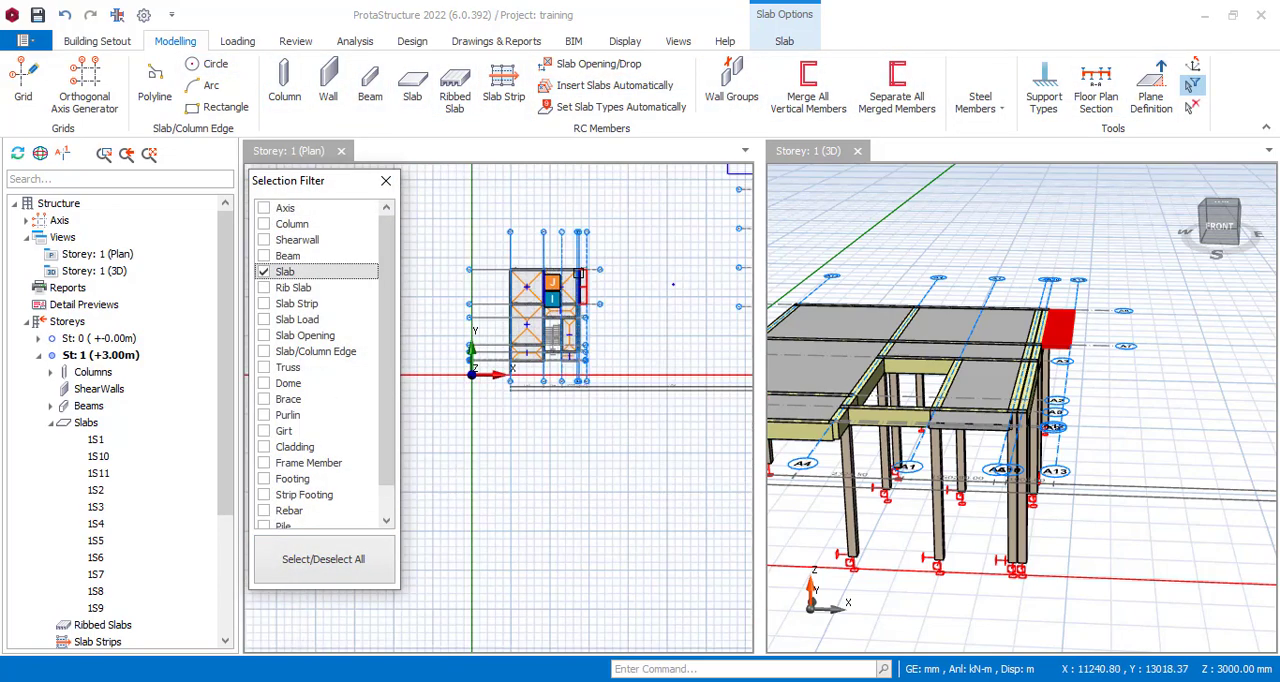
drag(610, 366, 480, 242)
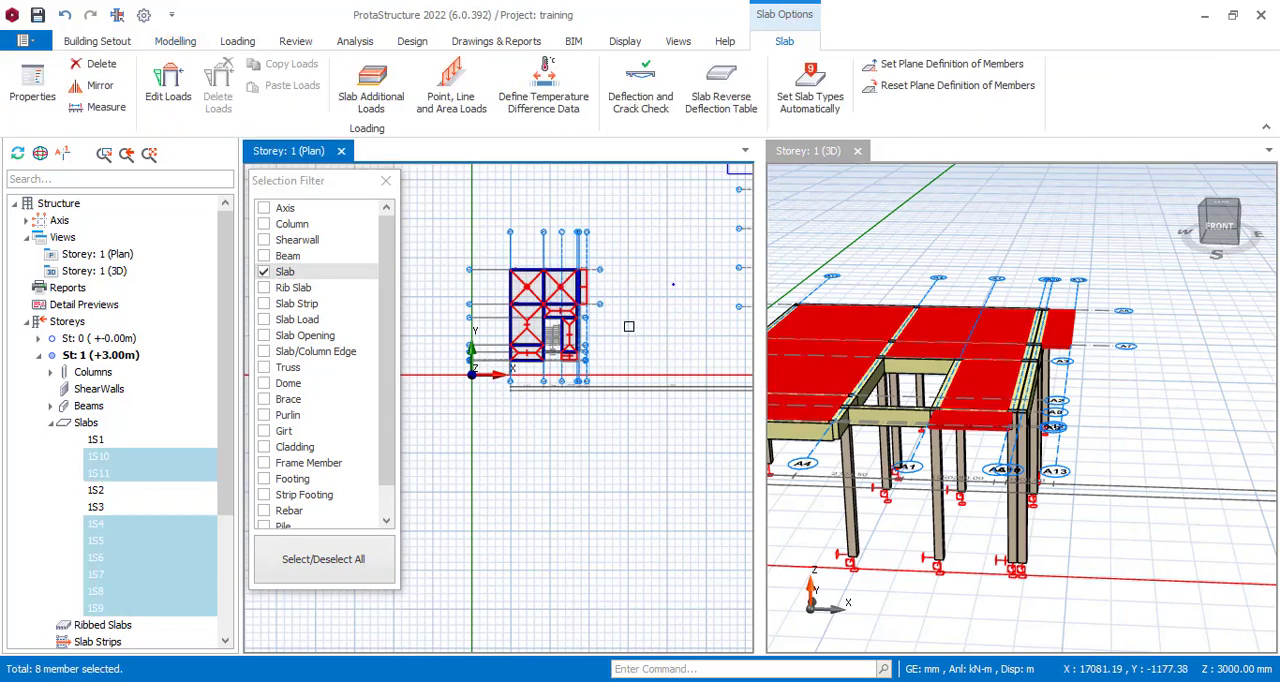
click(296, 41)
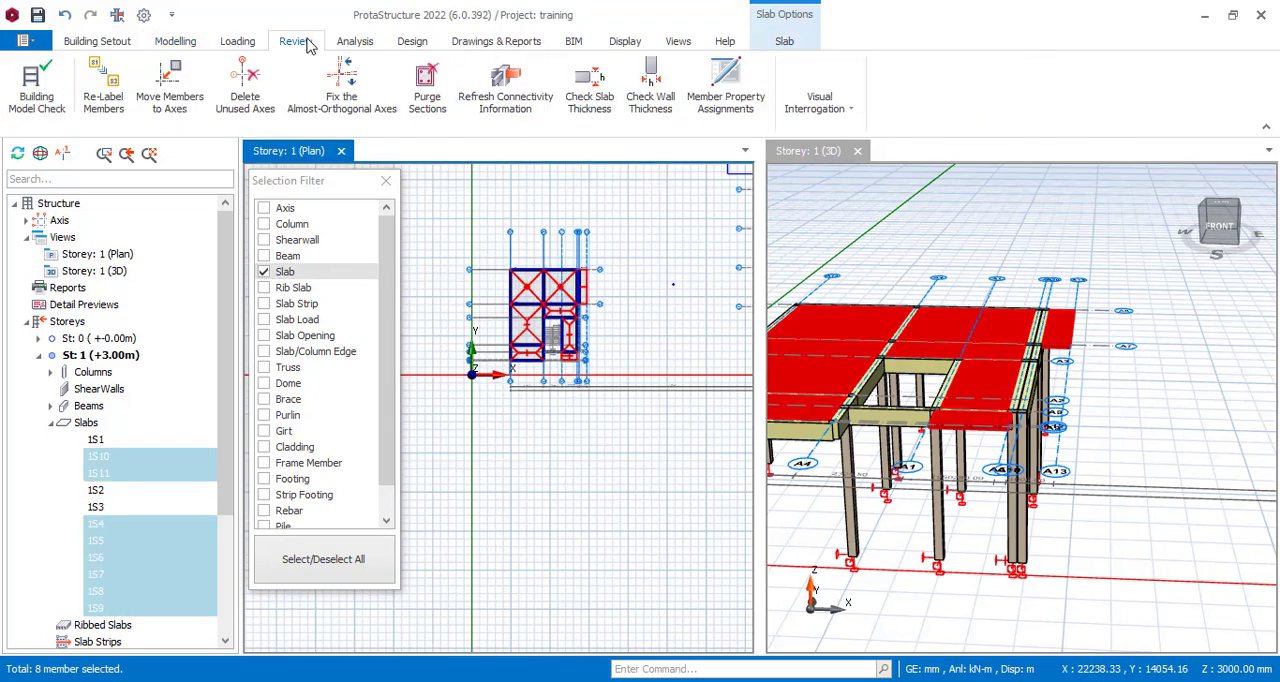
click(118, 86)
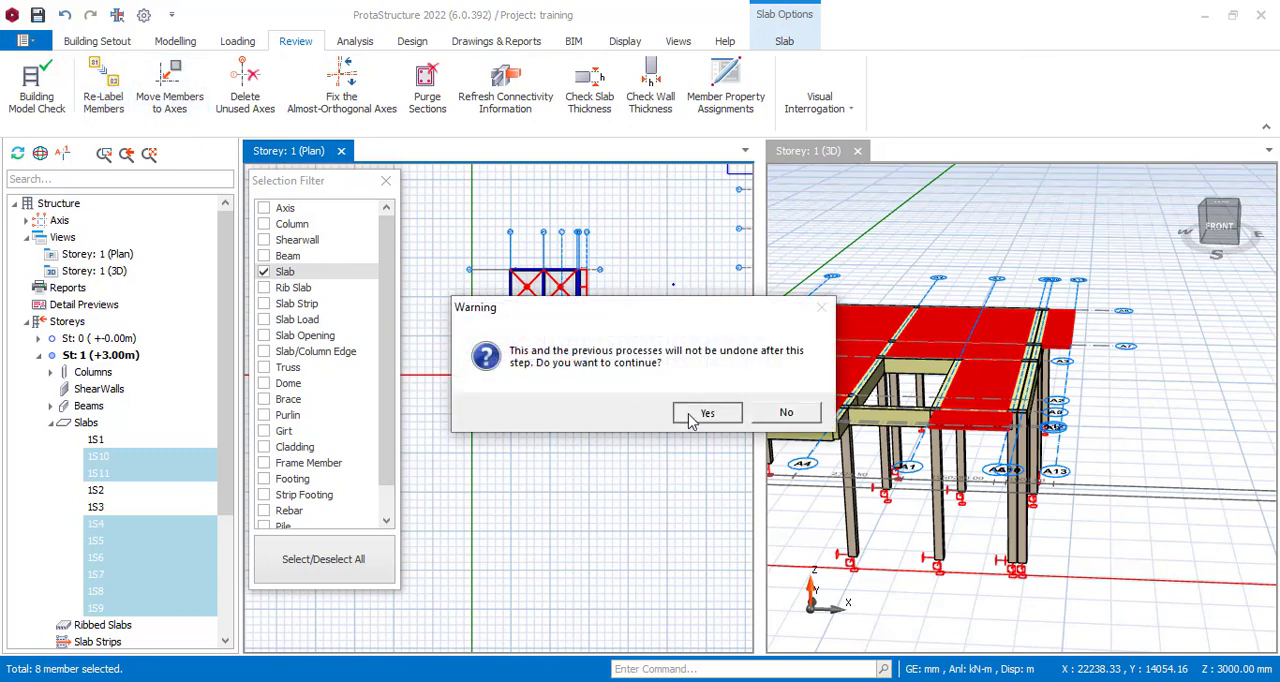
click(690, 418)
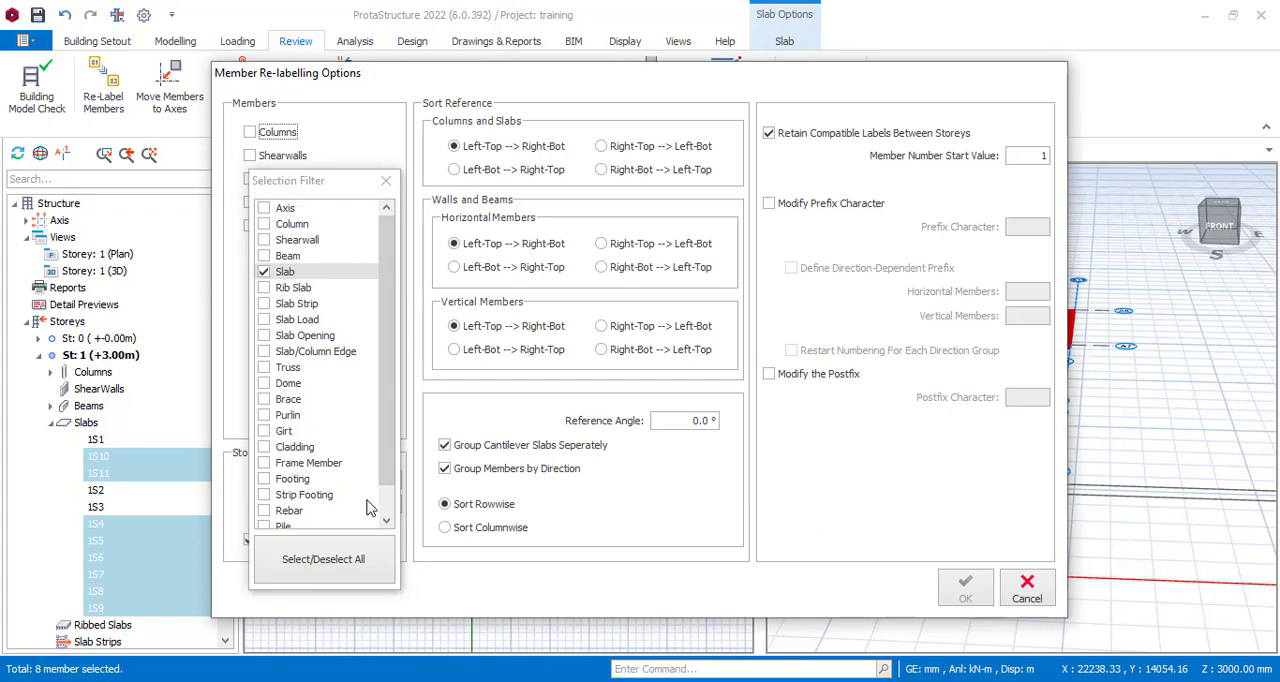
click(1022, 592)
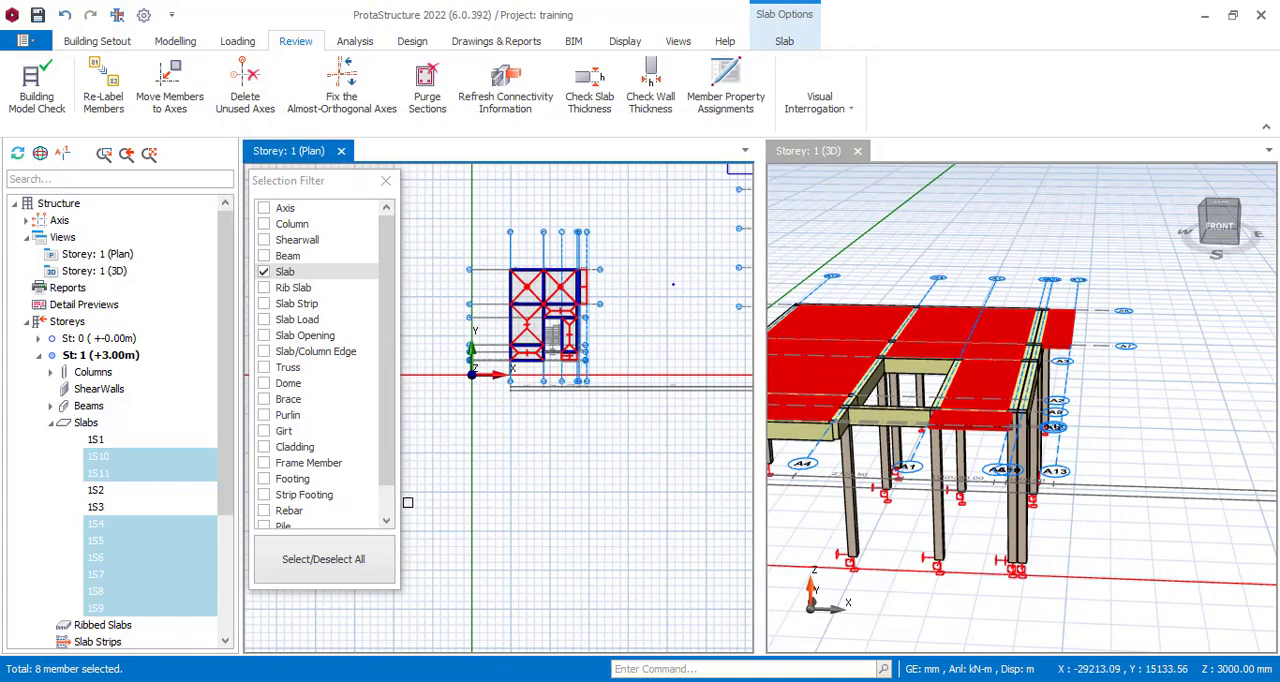
Reset the selection filter, allow only slabs again, and close the filter while keeping the storey 1 slabs selected.
click(331, 562)
click(343, 562)
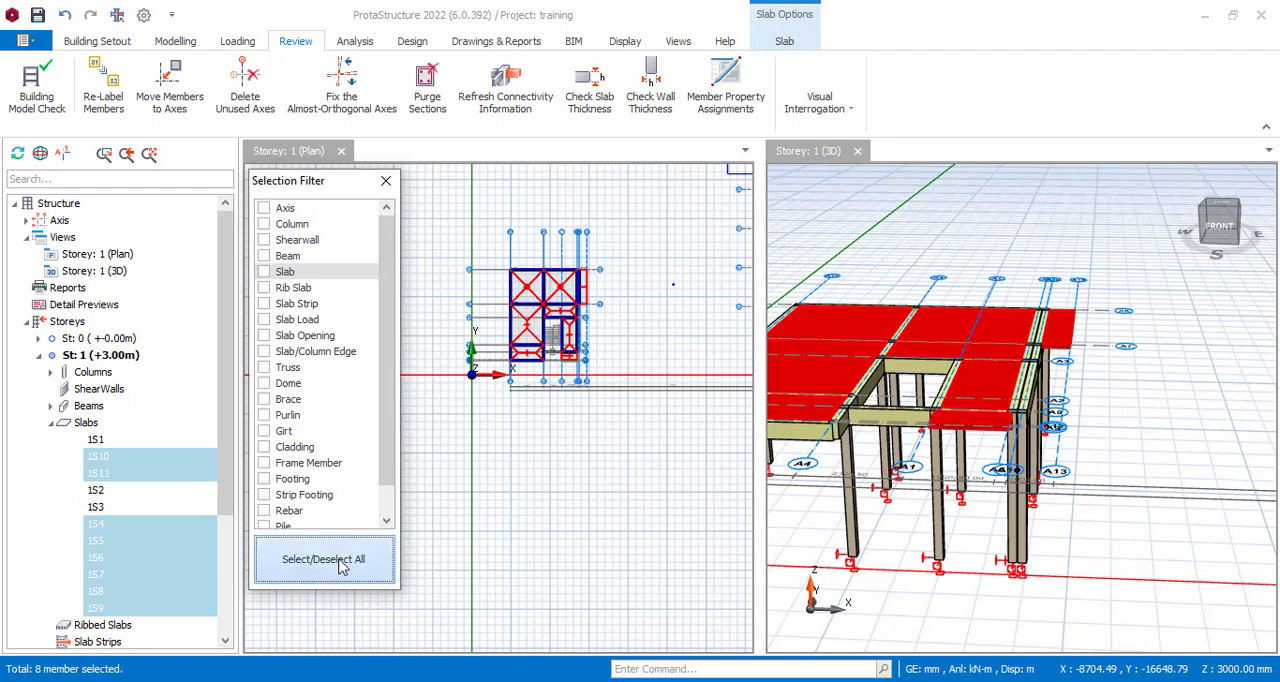
click(273, 279)
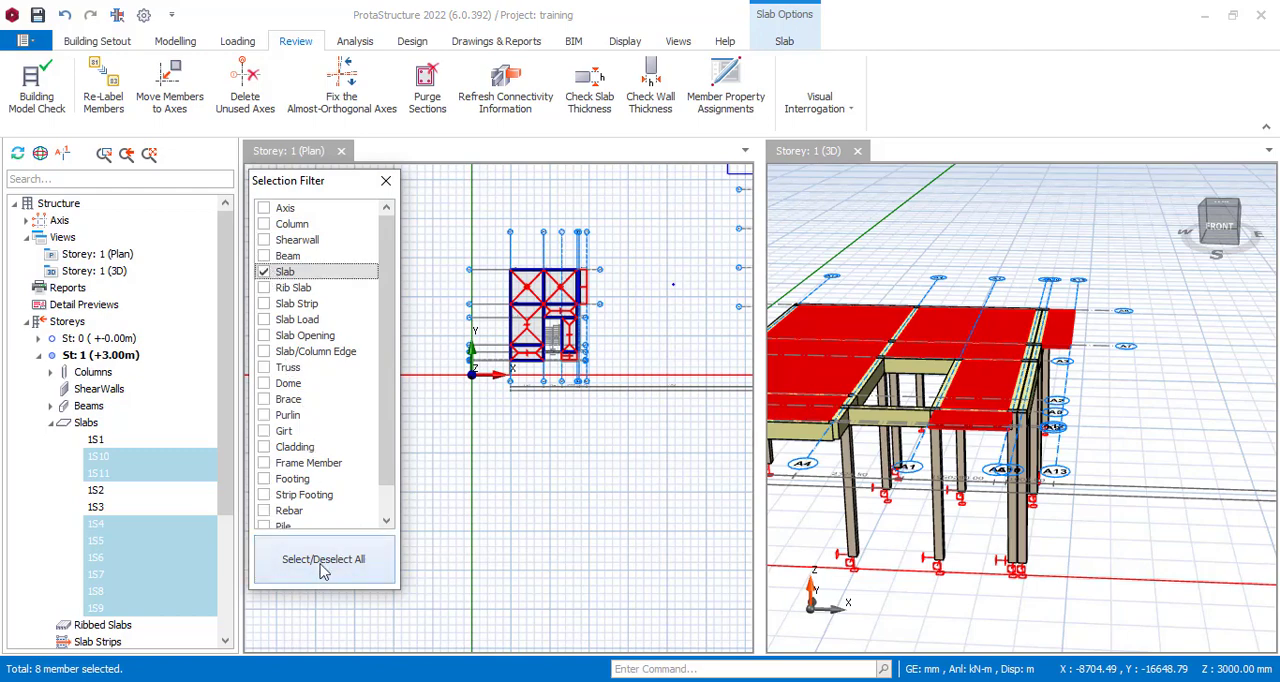
click(386, 180)
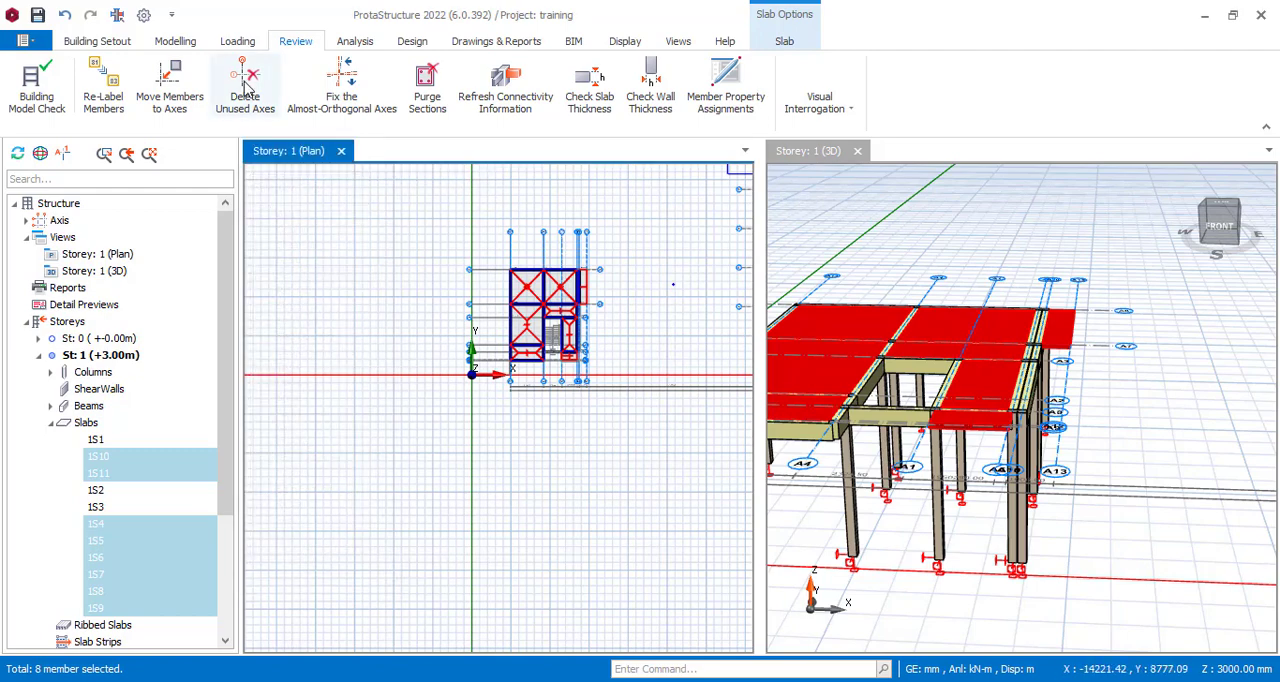
Re-label only the slabs across all storeys with the default left-to-right, row-wise sorting and start number 1.
scroll(600, 300, up, 5)
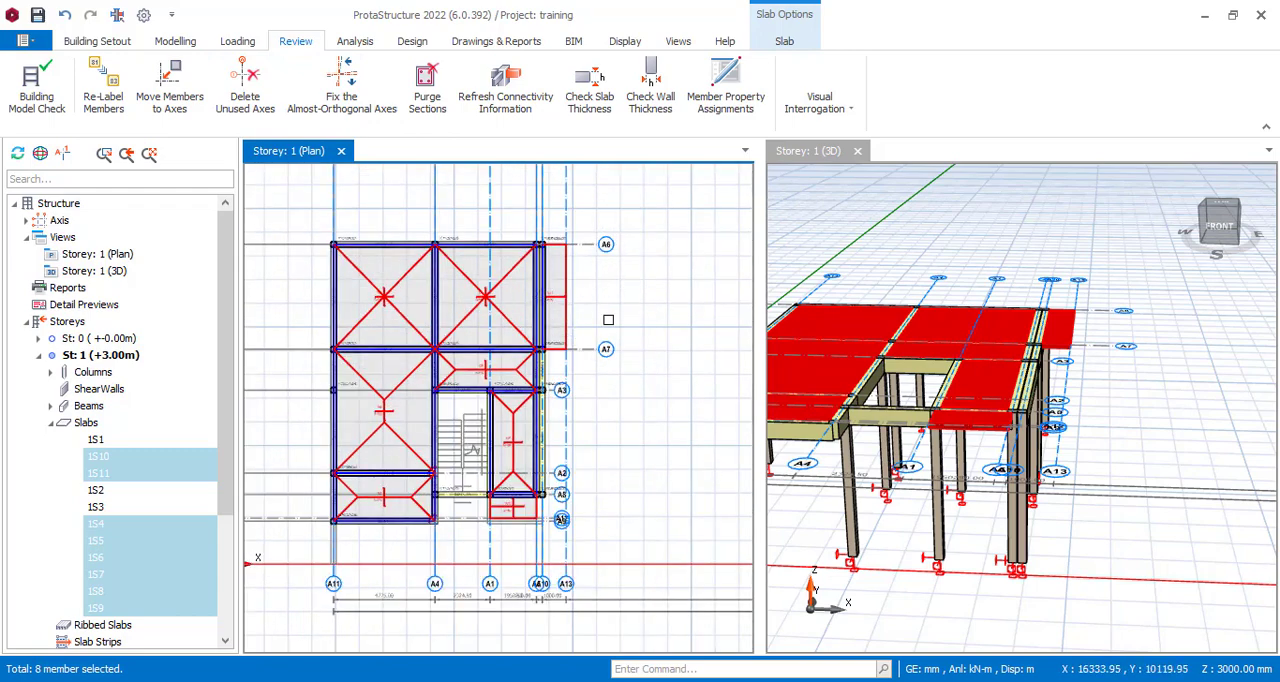
scroll(608, 320, up, 1)
scroll(606, 320, down, 1)
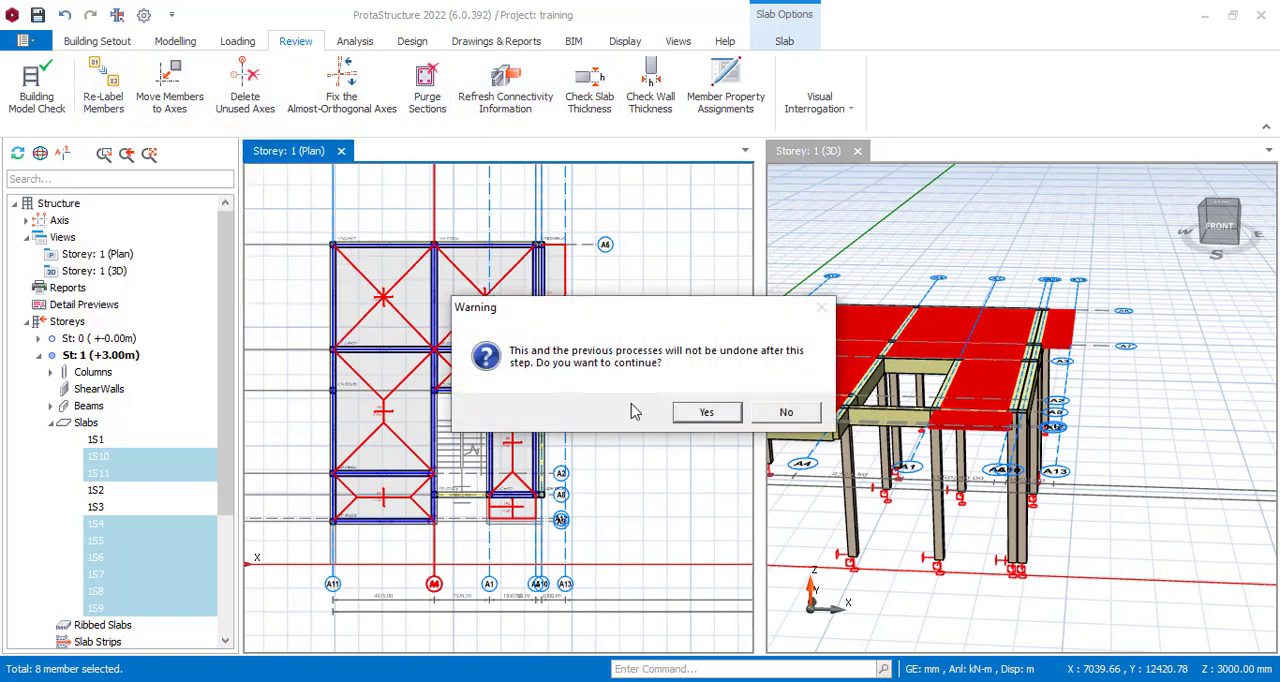
click(712, 416)
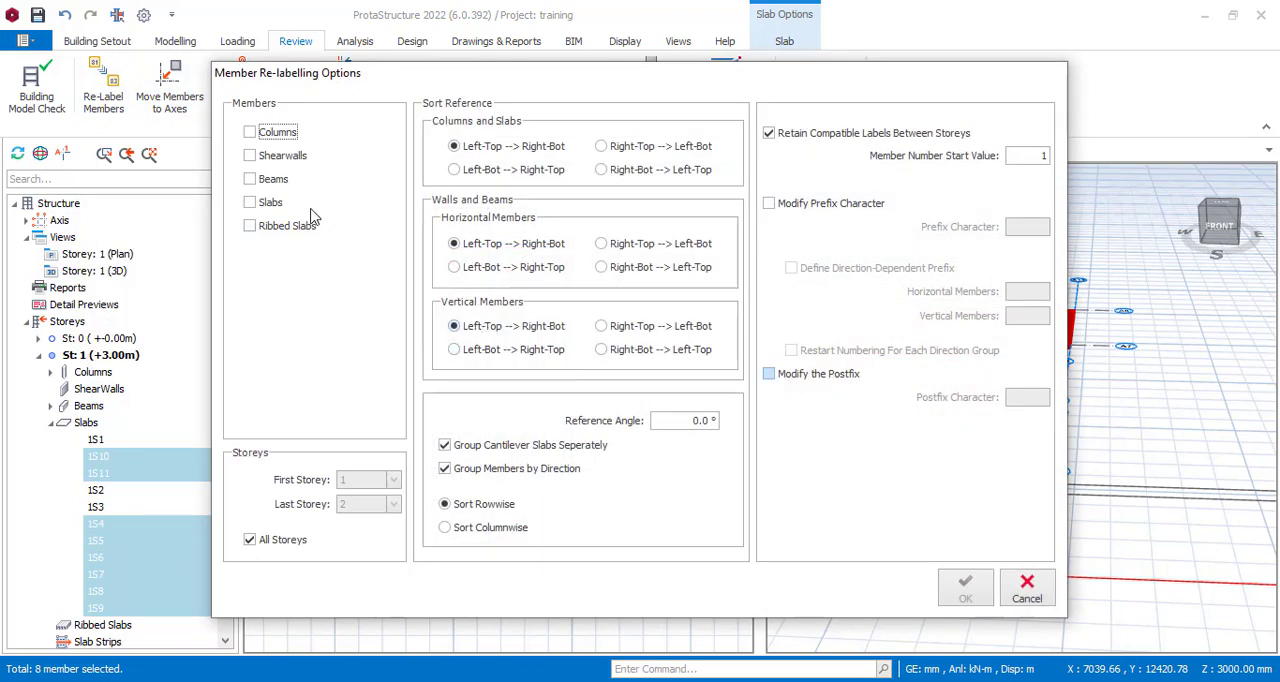
click(251, 202)
click(965, 585)
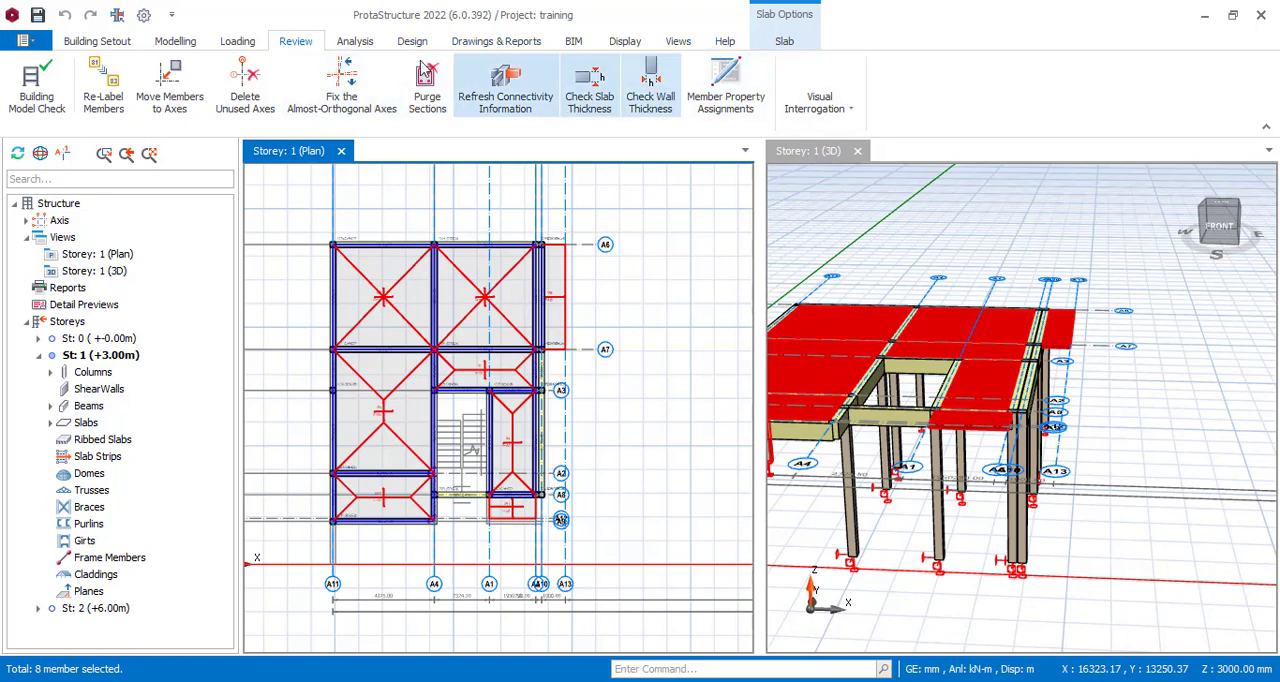
Automatically determine the types of the selected slabs only, with a 70% minimum edge coverage ratio, and clear the selection.
click(790, 42)
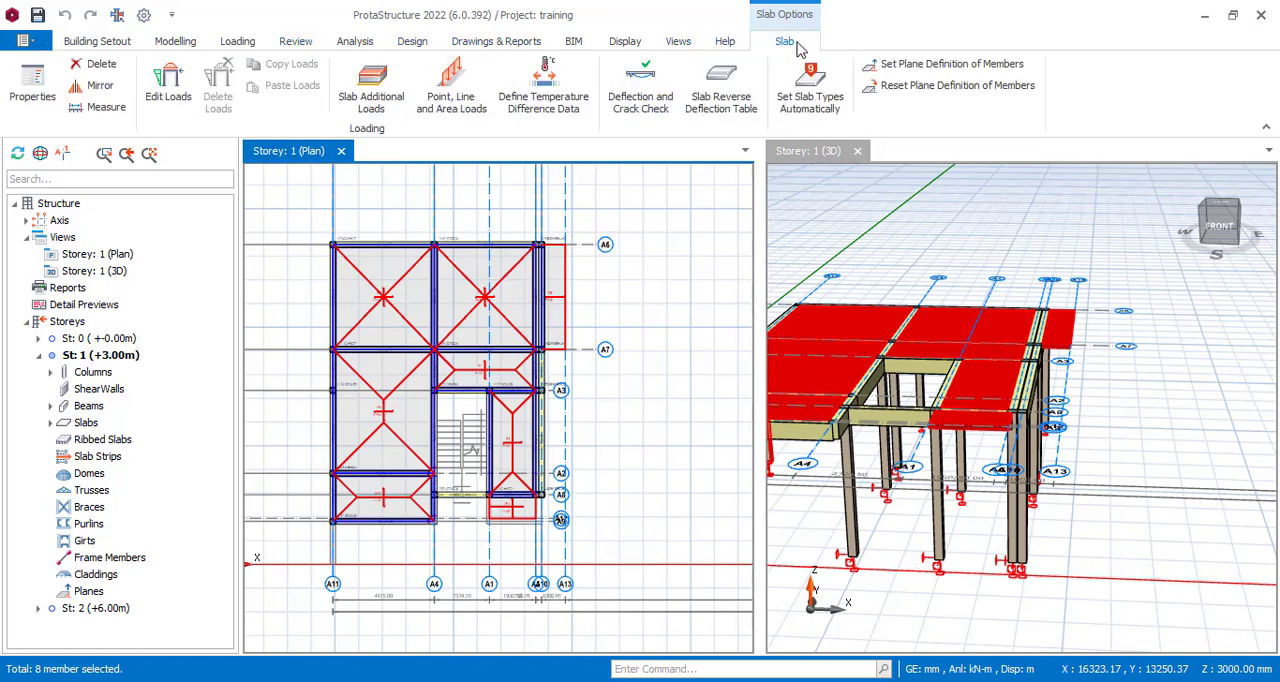
click(832, 100)
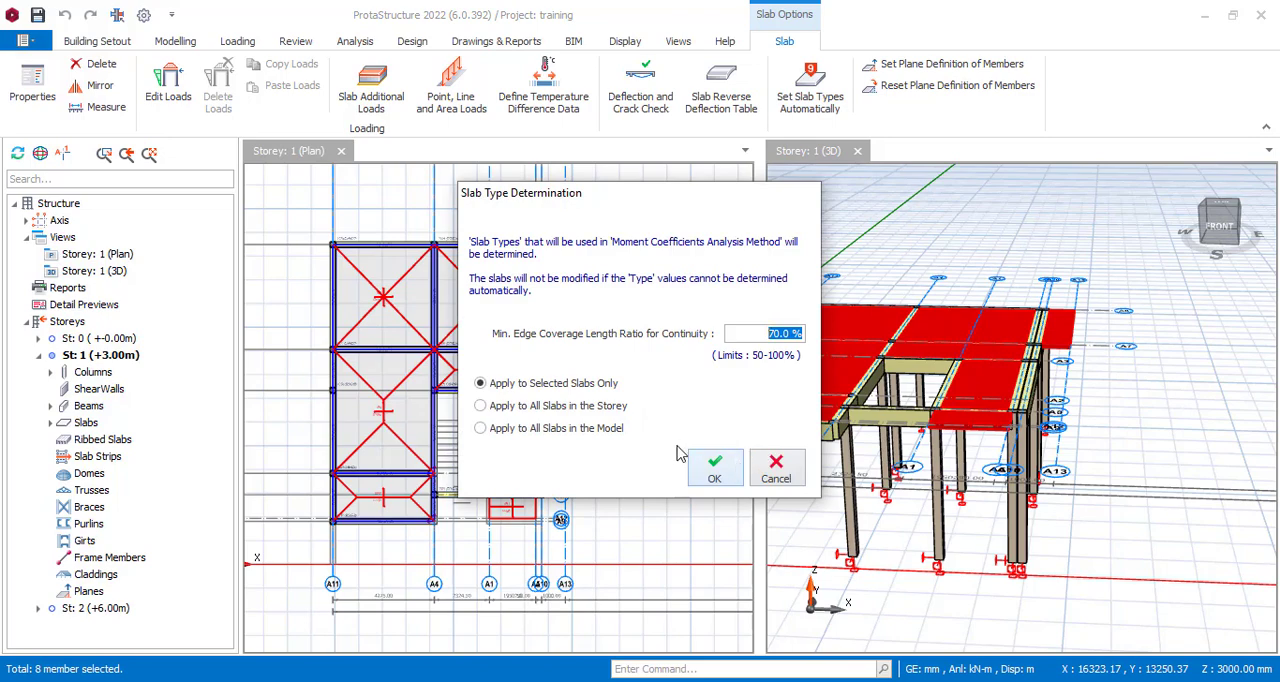
click(715, 470)
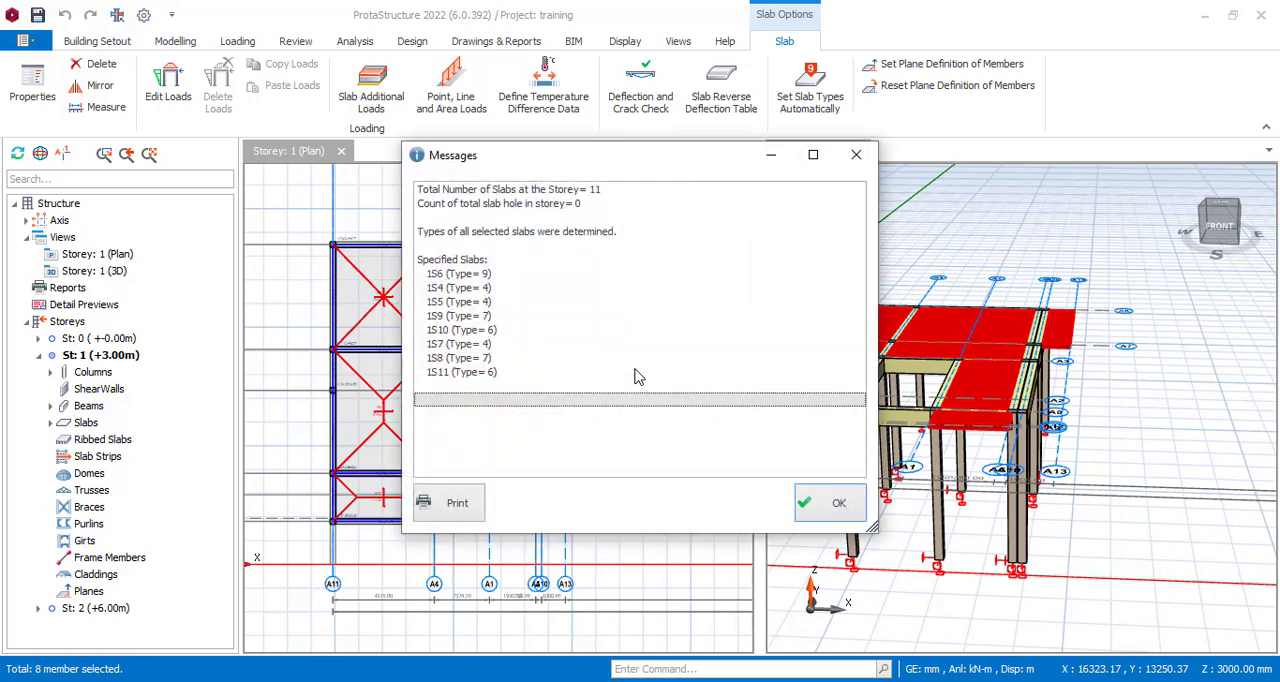
click(830, 502)
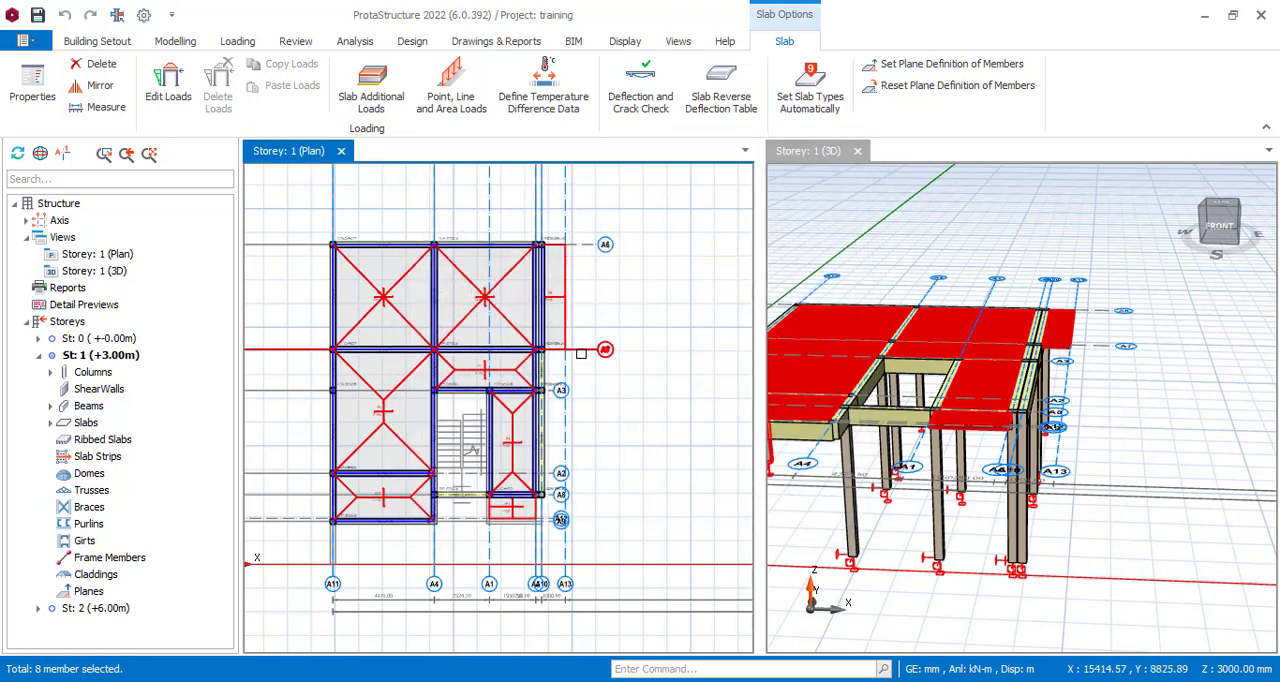
key(Escape)
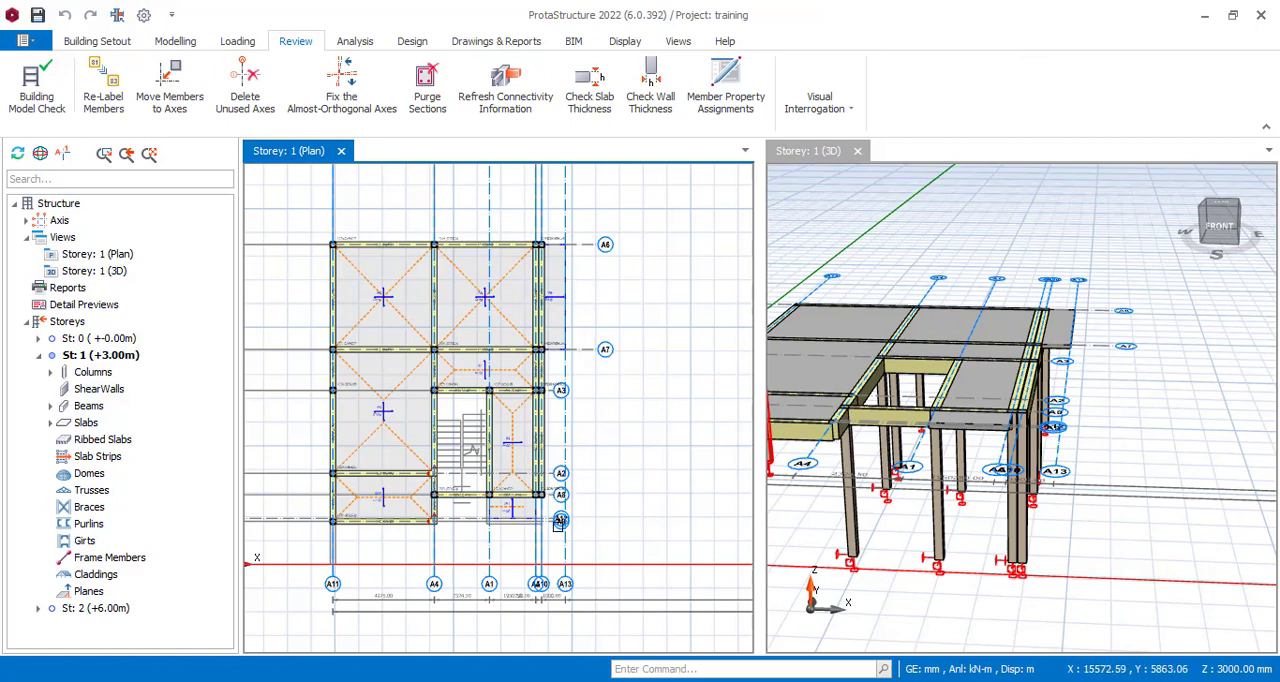
Window-select the storey 1 members within the building outline and generate only the selected members to Storey 2 (+6.00m).
scroll(559, 524, up, 5)
scroll(584, 487, down, 5)
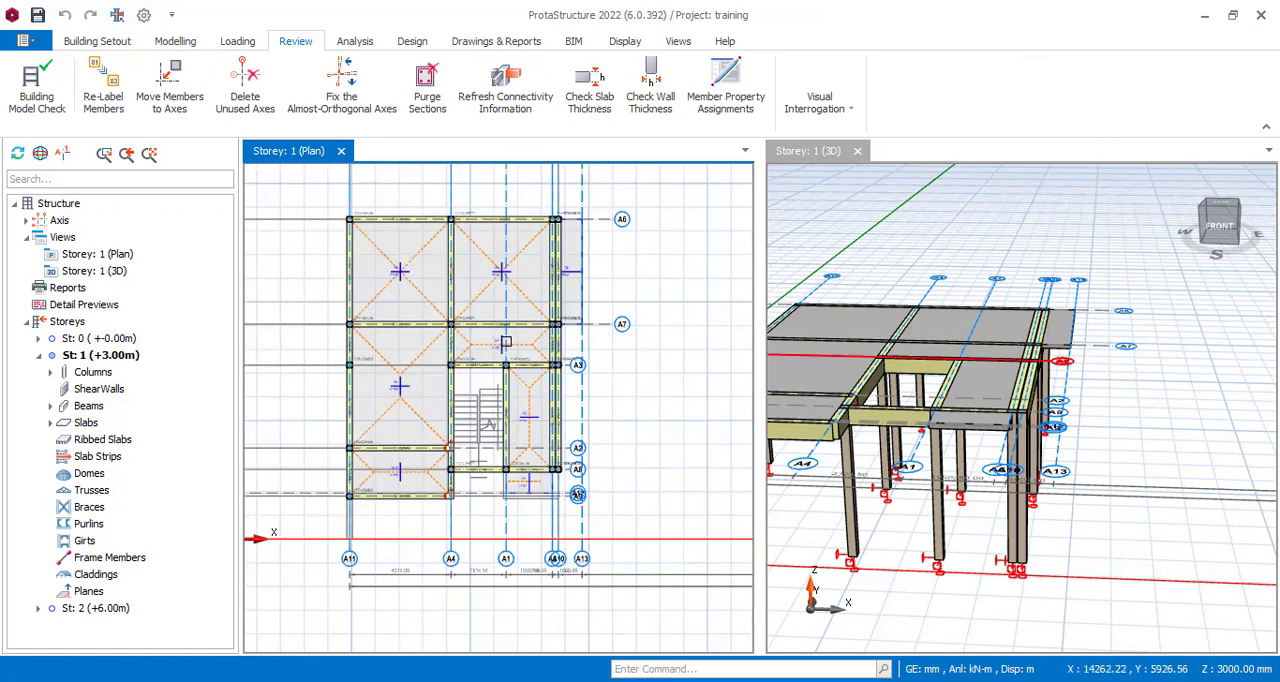
scroll(583, 304, up, 6)
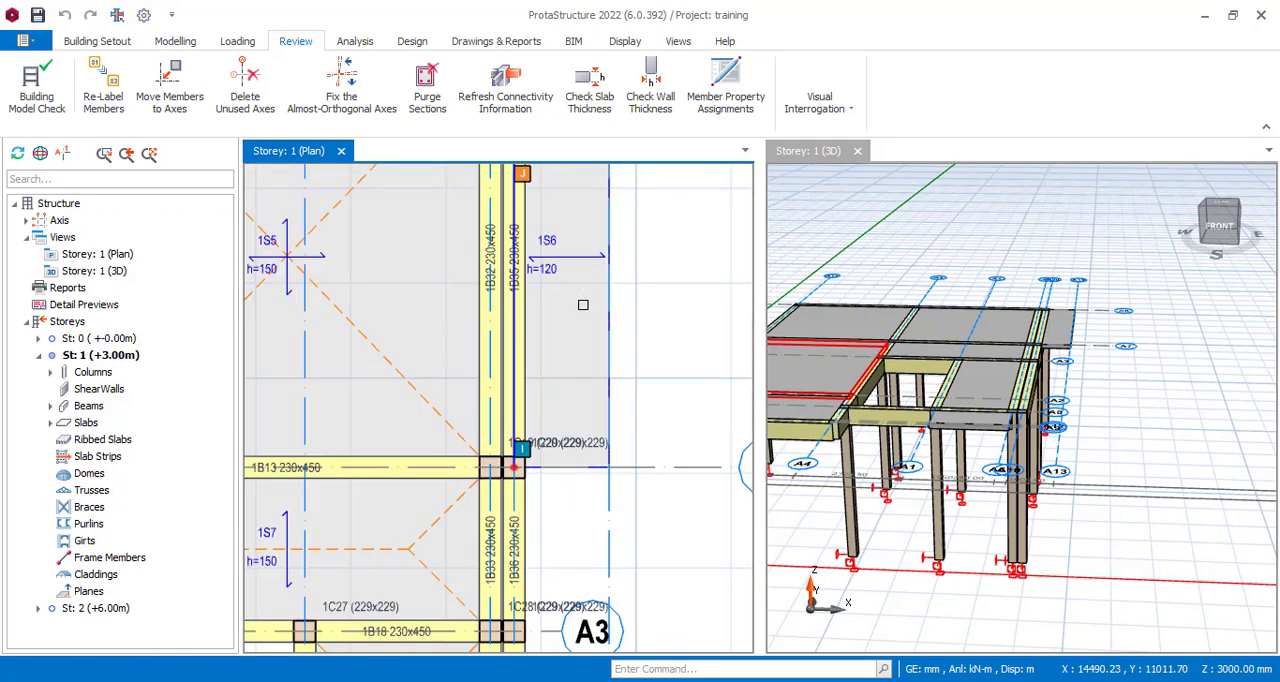
scroll(583, 304, down, 6)
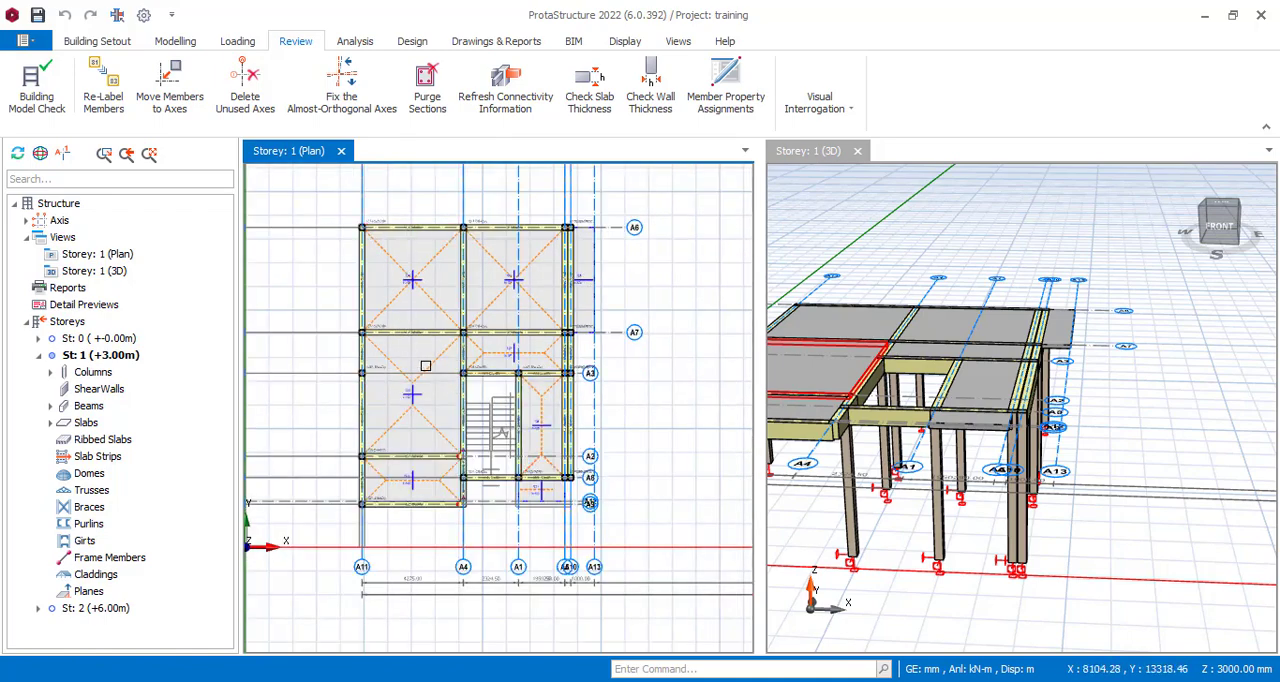
scroll(810, 456, down, 5)
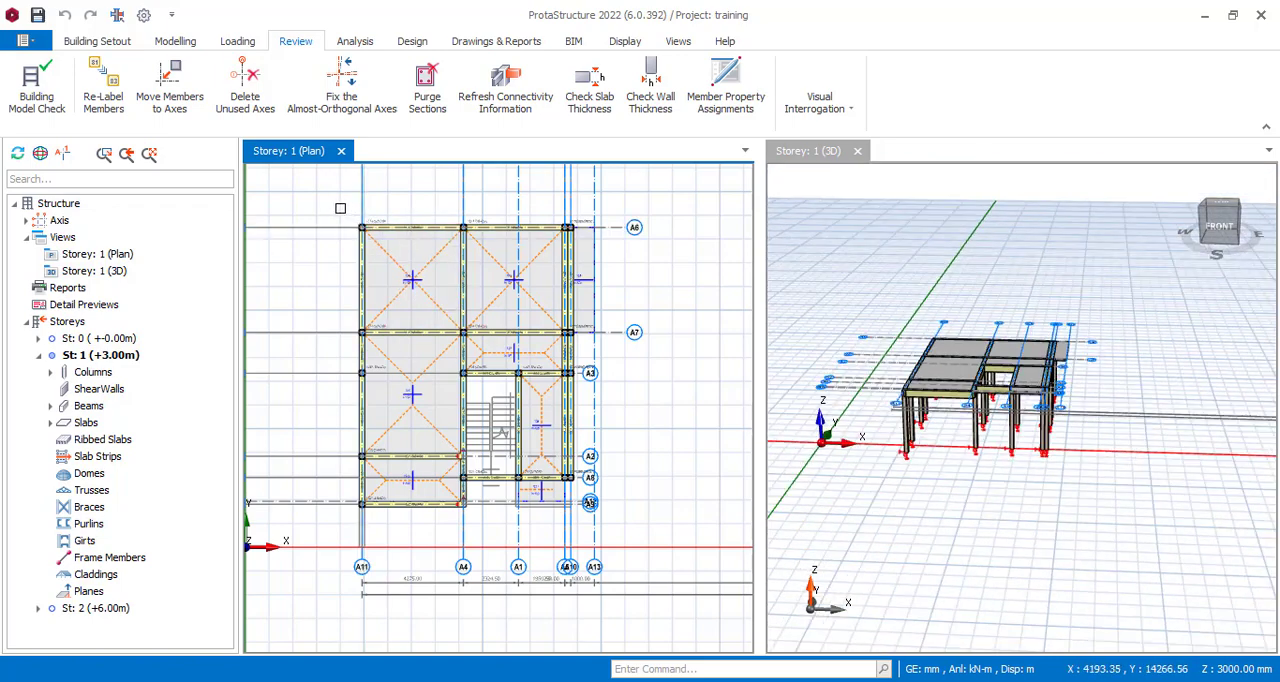
mouse_move(340, 208)
mouse_down()
mouse_move(576, 554)
mouse_move(588, 502)
mouse_move(586, 540)
mouse_move(562, 540)
mouse_move(578, 518)
mouse_up()
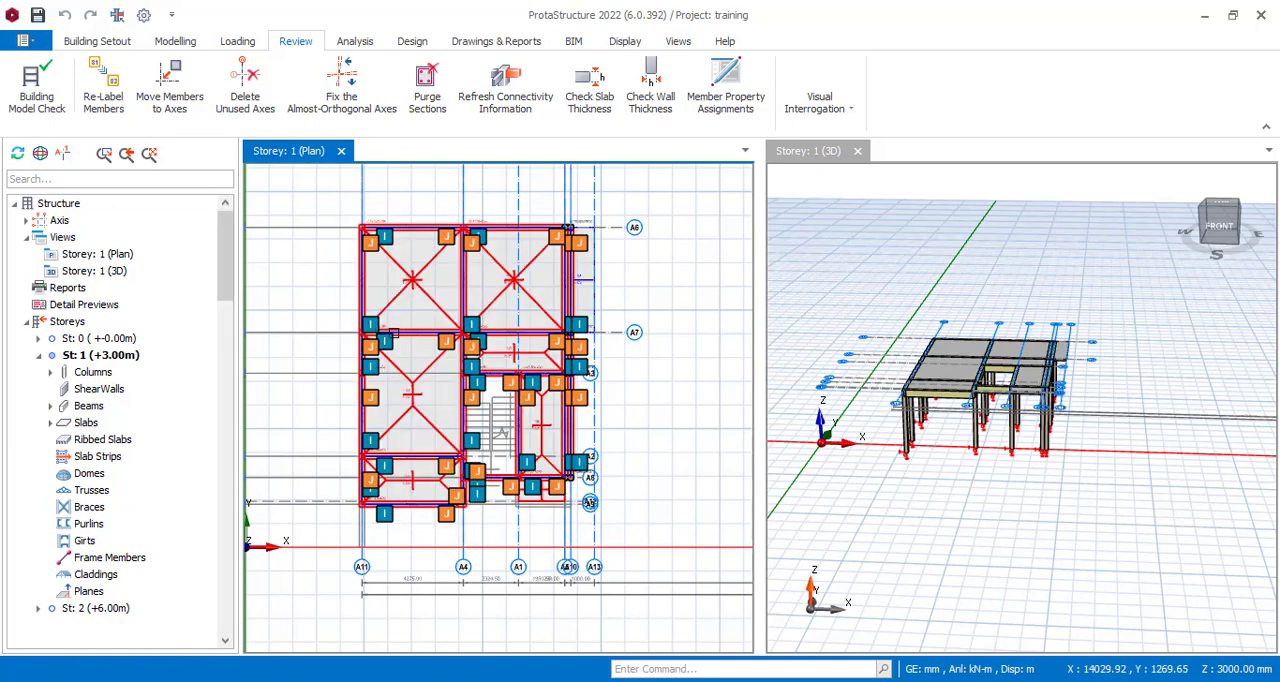
right_click(393, 333)
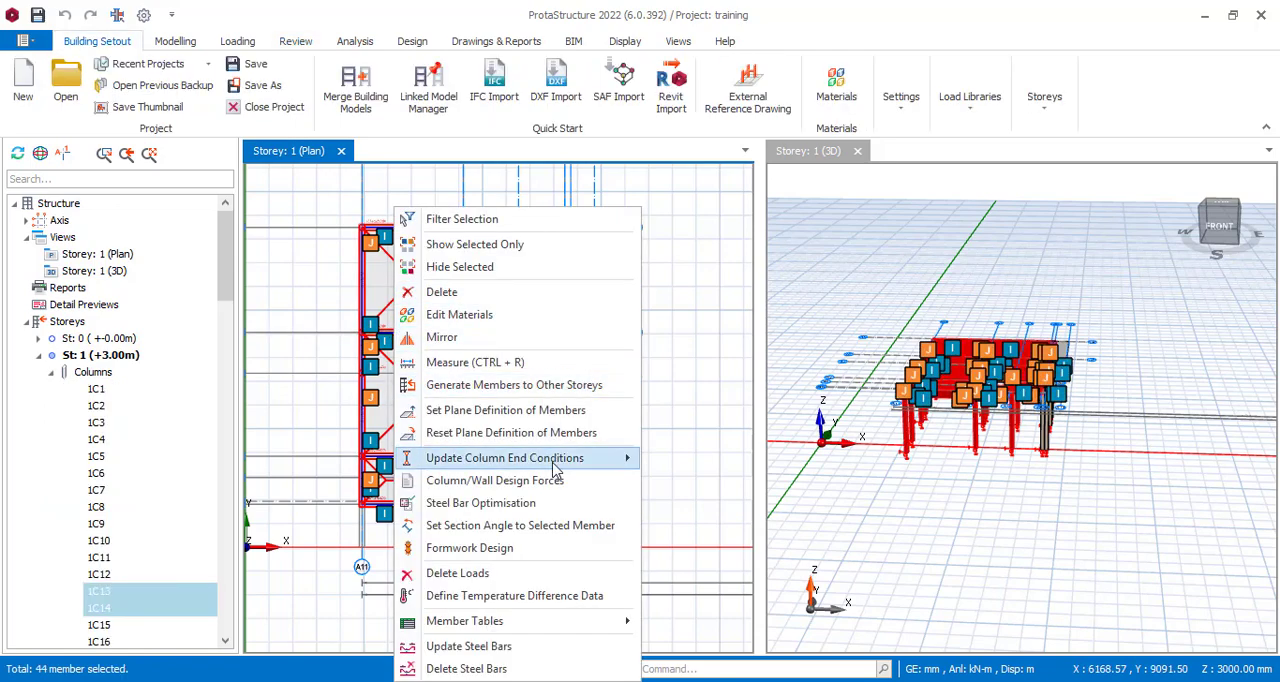
click(560, 387)
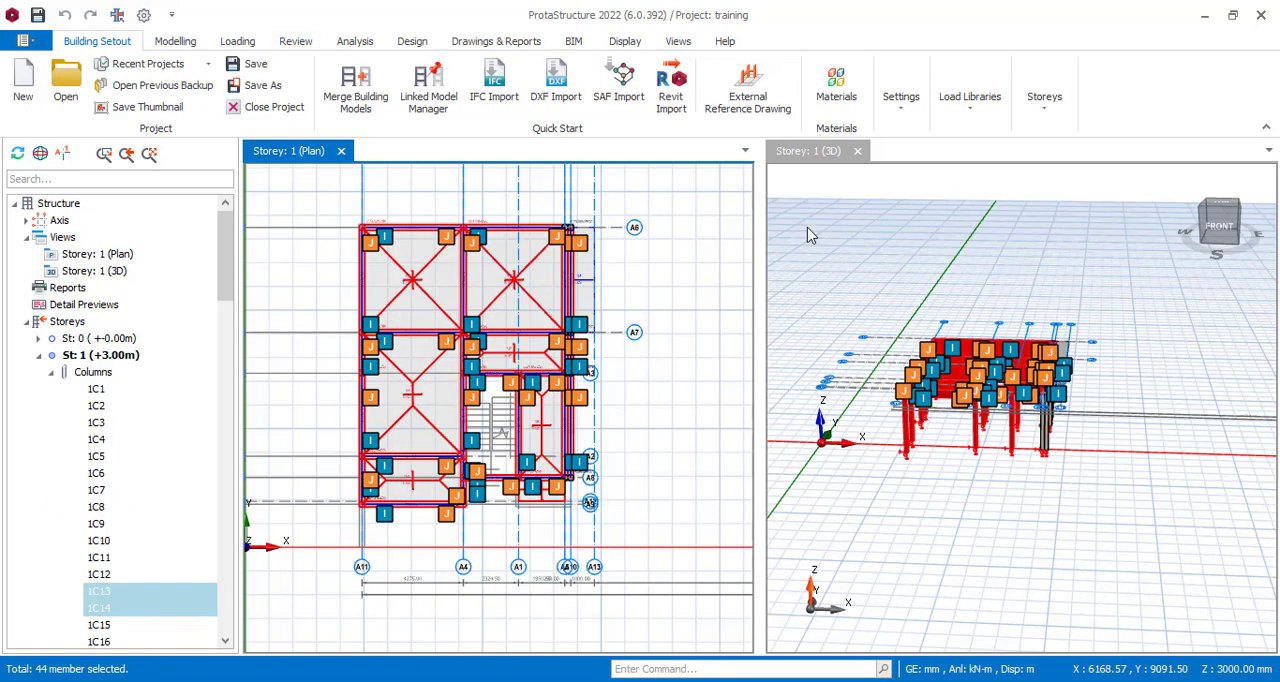
click(706, 121)
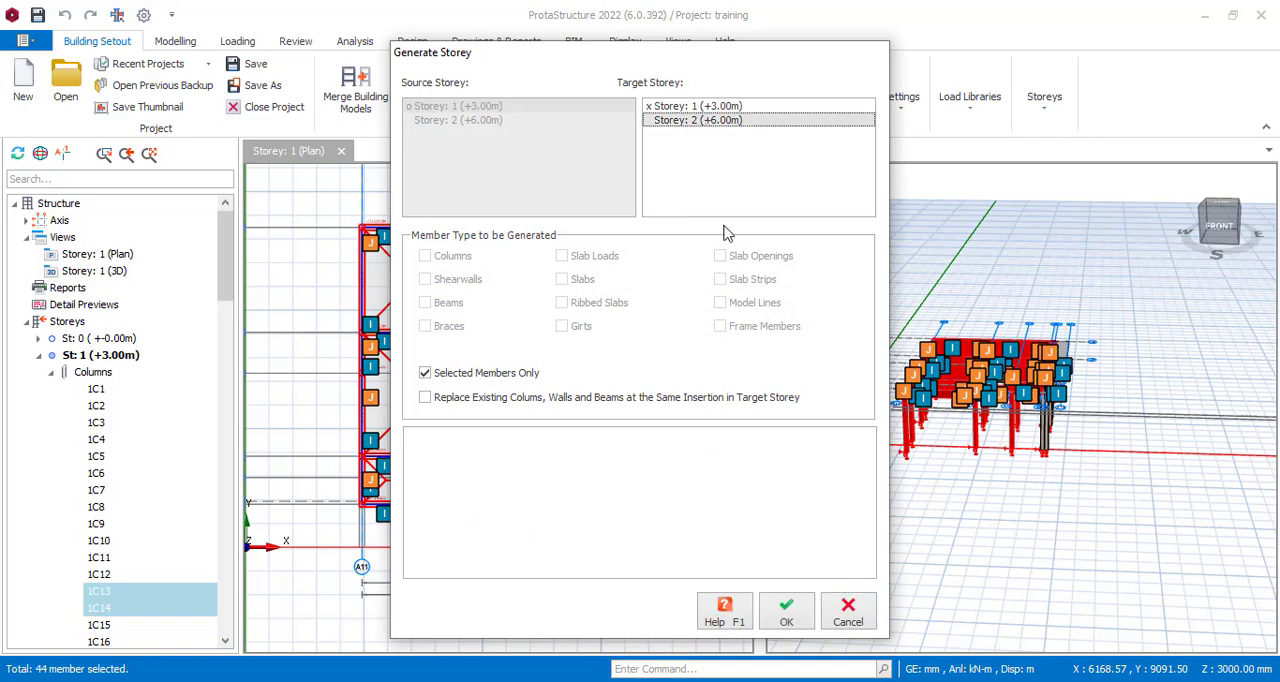
click(795, 614)
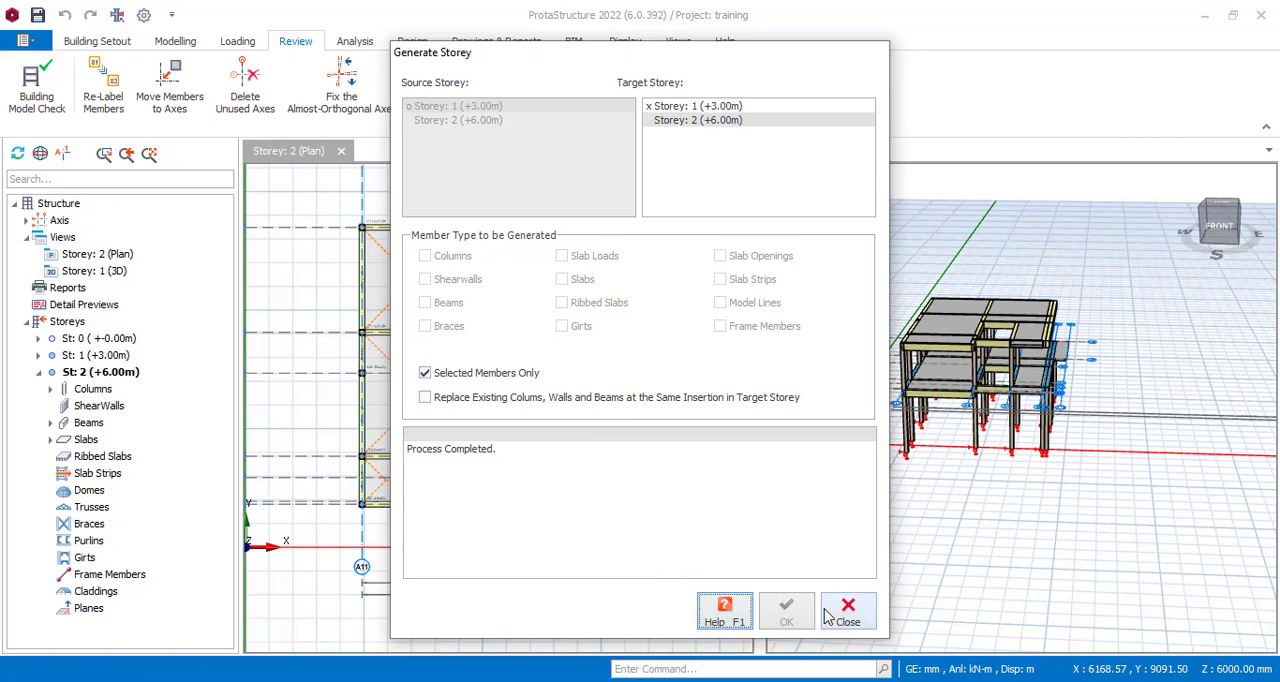
click(847, 617)
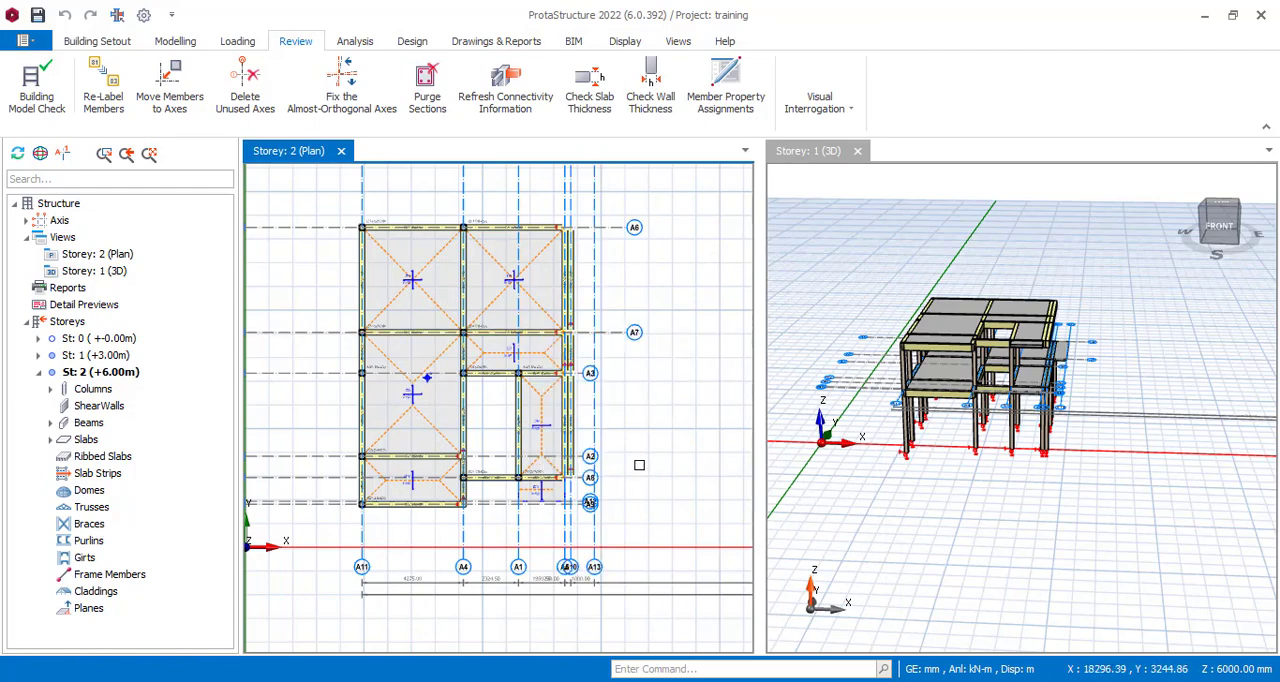
Select the storey 2 slabs in the 3D view and delete them, including the small cantilever slab at the front.
scroll(920, 353, up, 5)
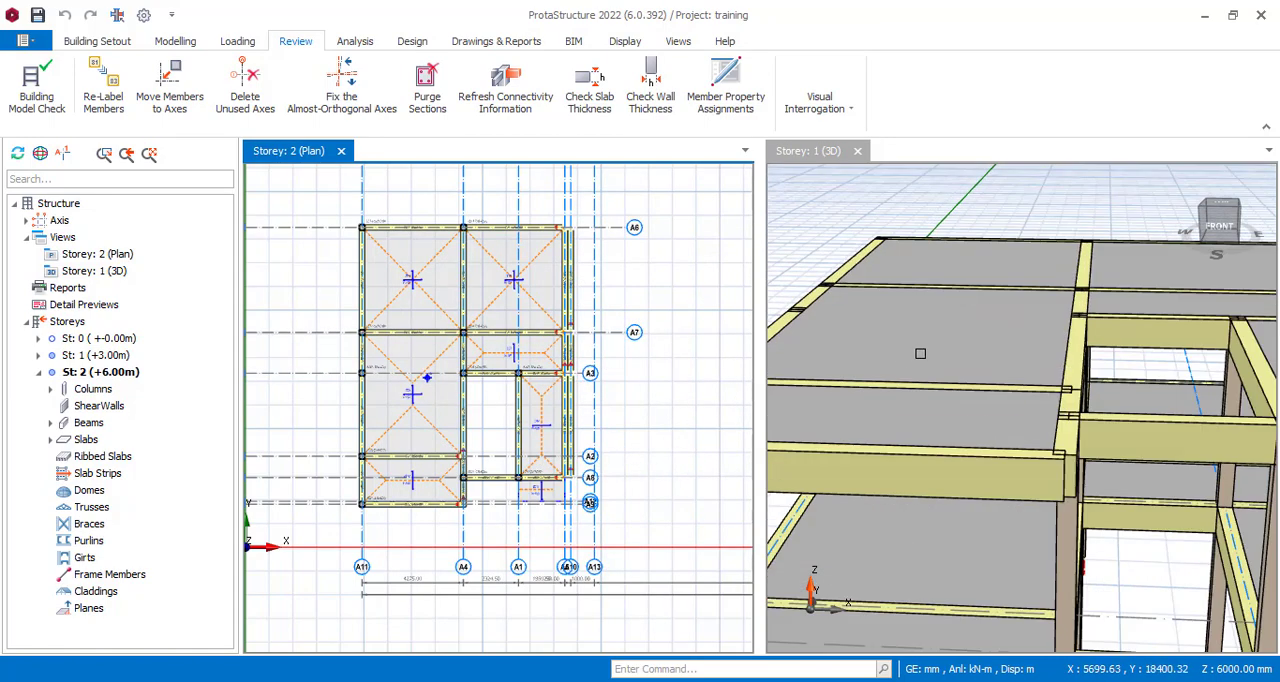
click(823, 409)
mouse_move(932, 272)
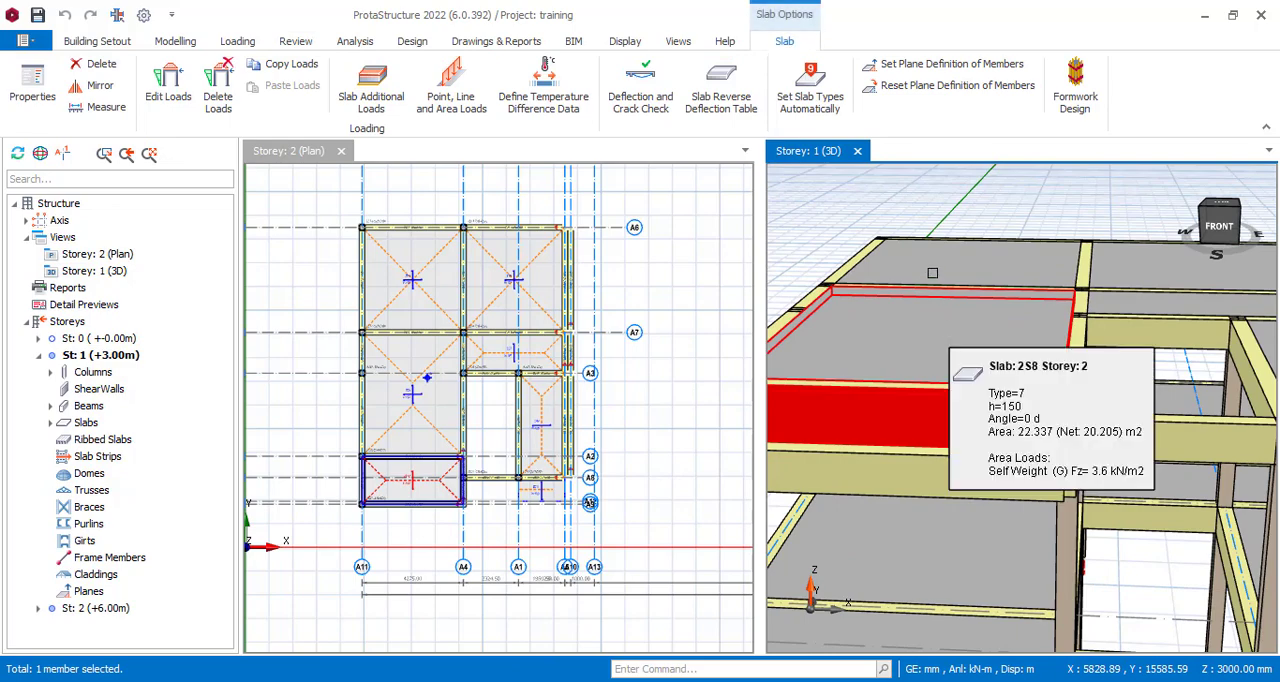
ctrl+click(932, 312)
ctrl+click(938, 268)
ctrl+click(1120, 267)
scroll(976, 311, down, 3)
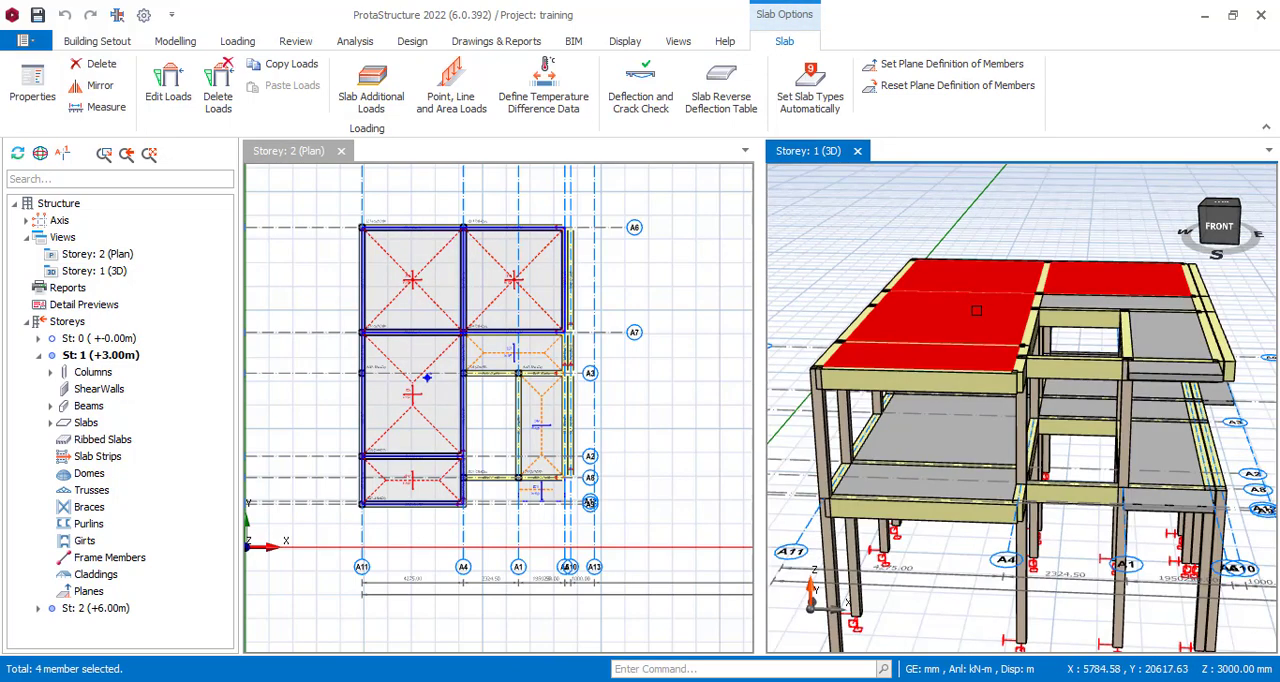
ctrl+click(1200, 322)
mouse_move(1200, 322)
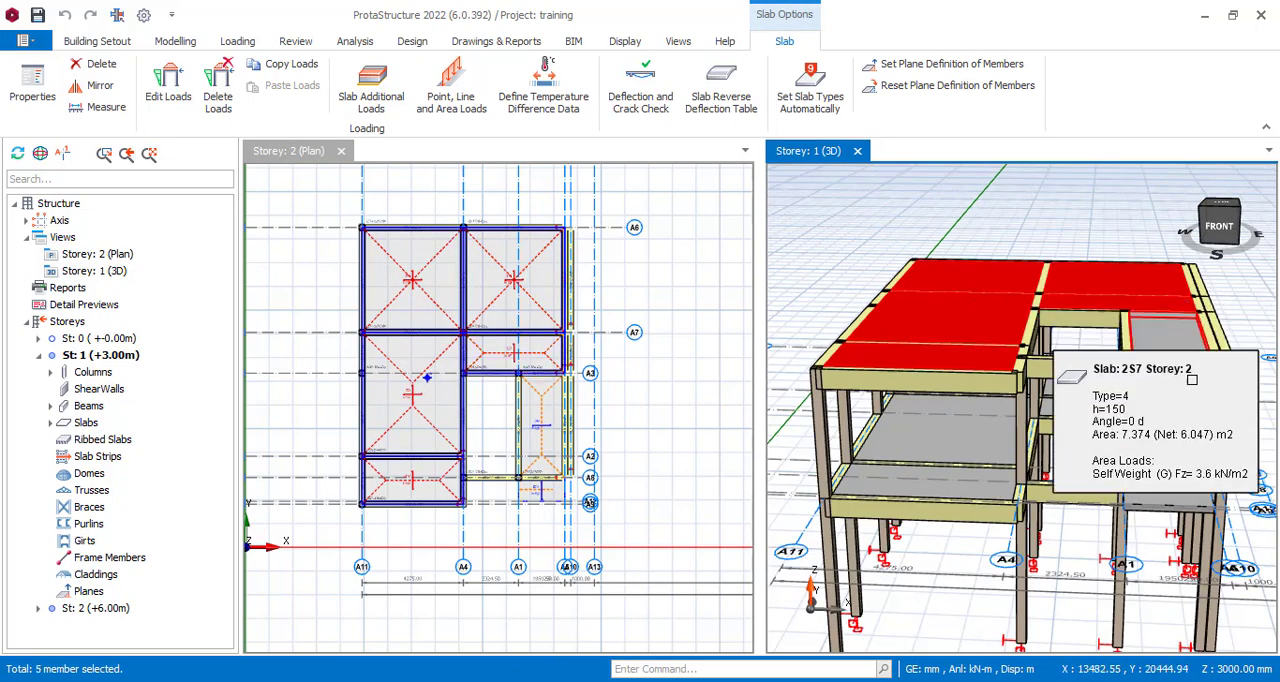
ctrl+click(1022, 500)
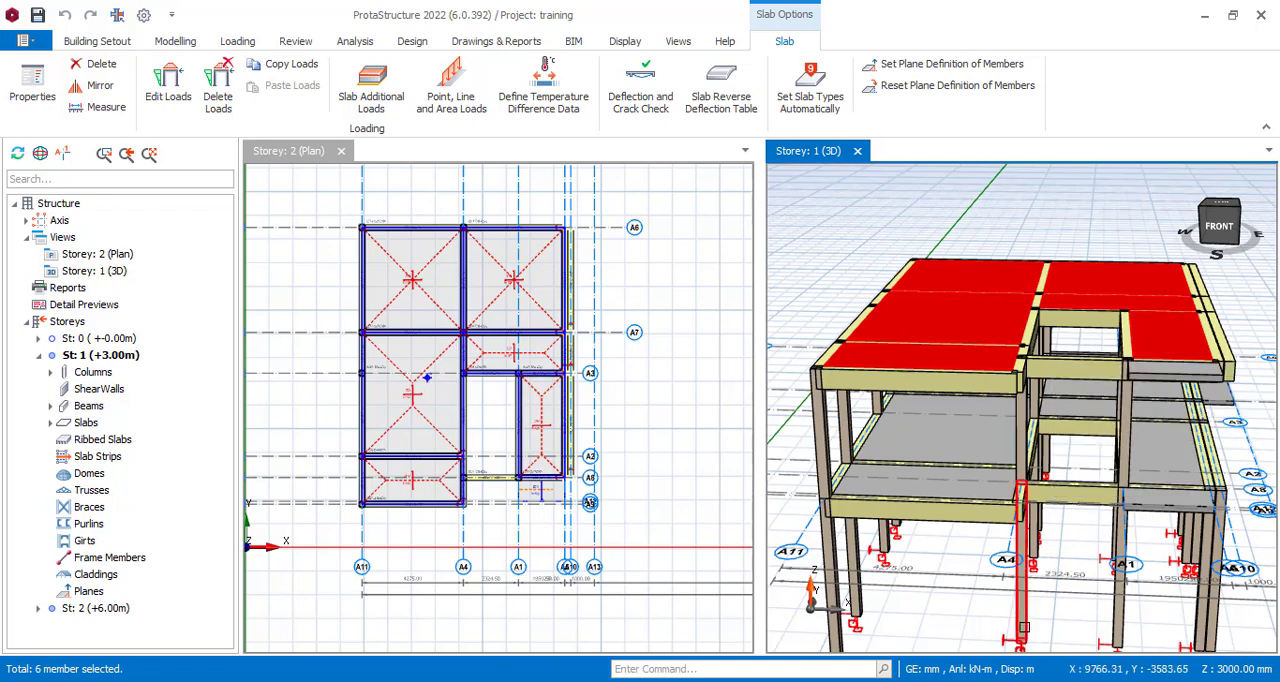
mouse_move(1022, 500)
ctrl+drag(1040, 609, 1120, 514)
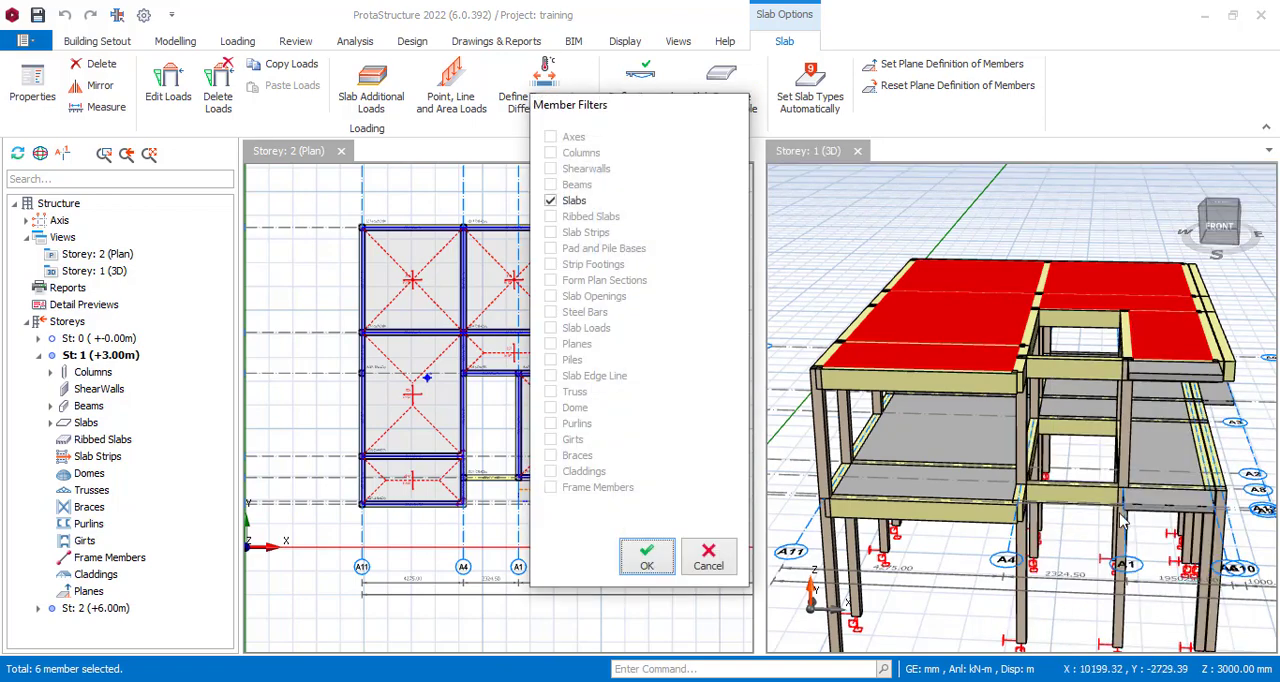
click(667, 562)
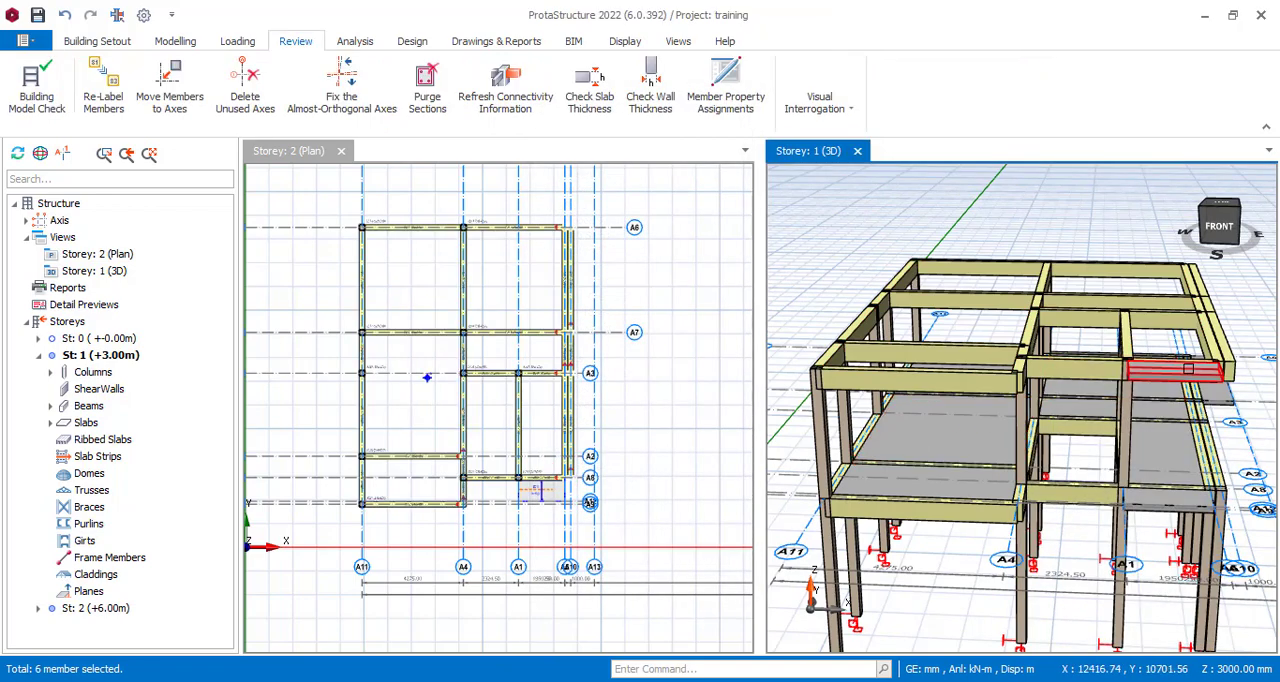
click(1189, 375)
key(Delete)
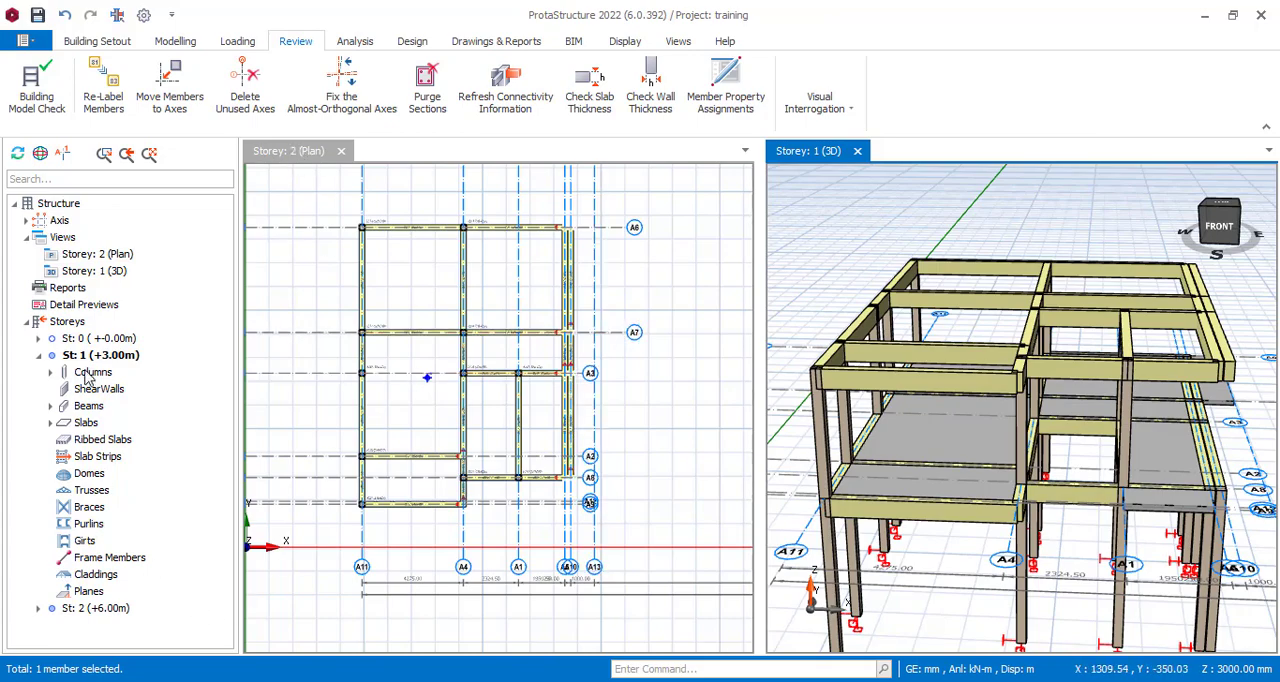
Make storey 1 the active storey so the plan view shows its floor layout.
scroll(972, 398, down, 4)
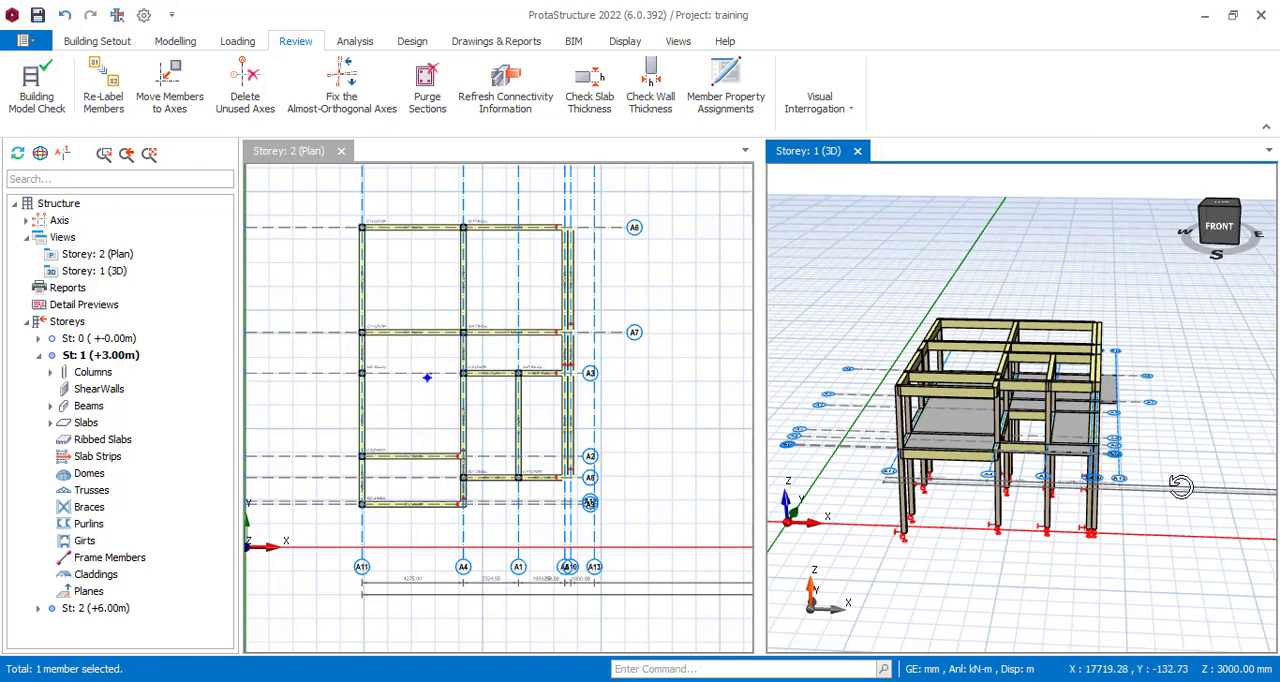
middle_drag(1181, 485, 1120, 570)
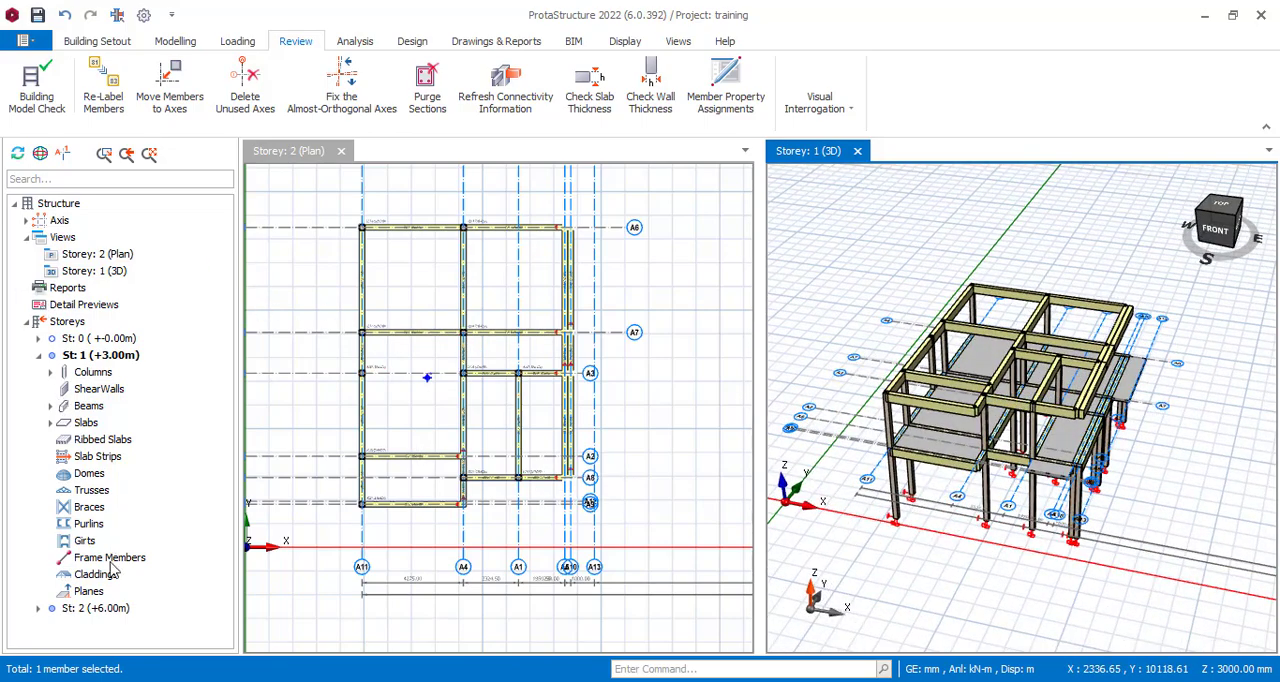
click(84, 355)
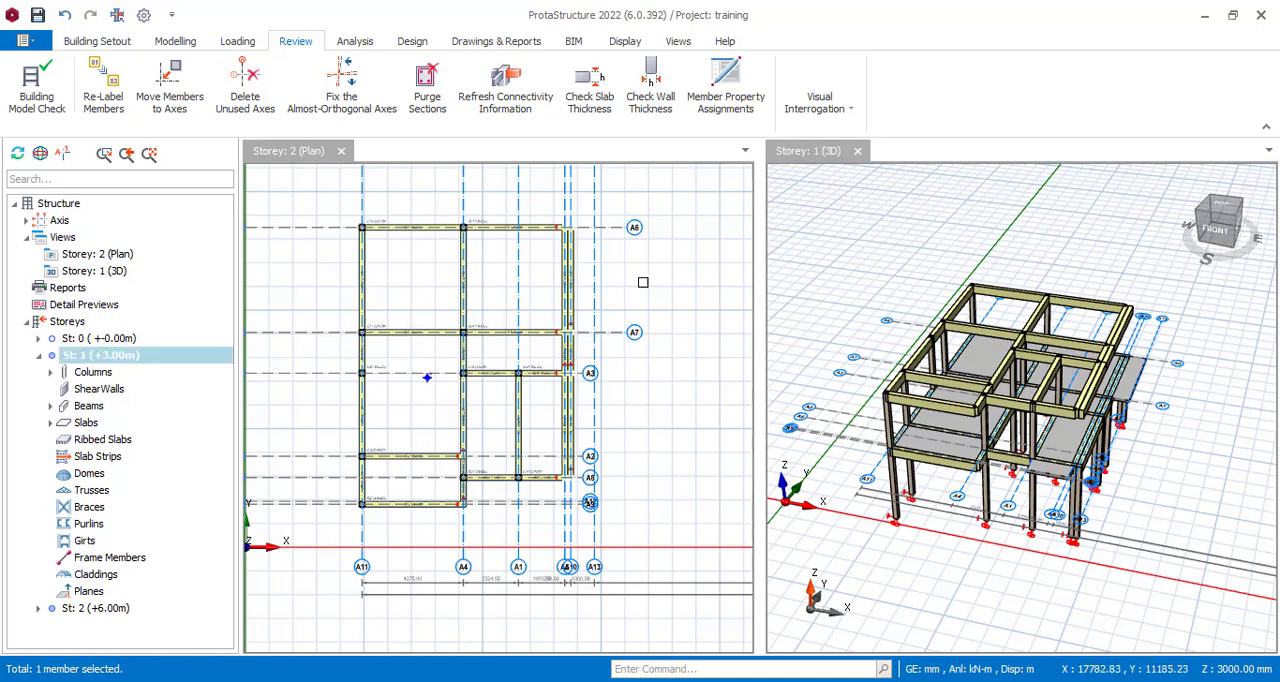
click(543, 280)
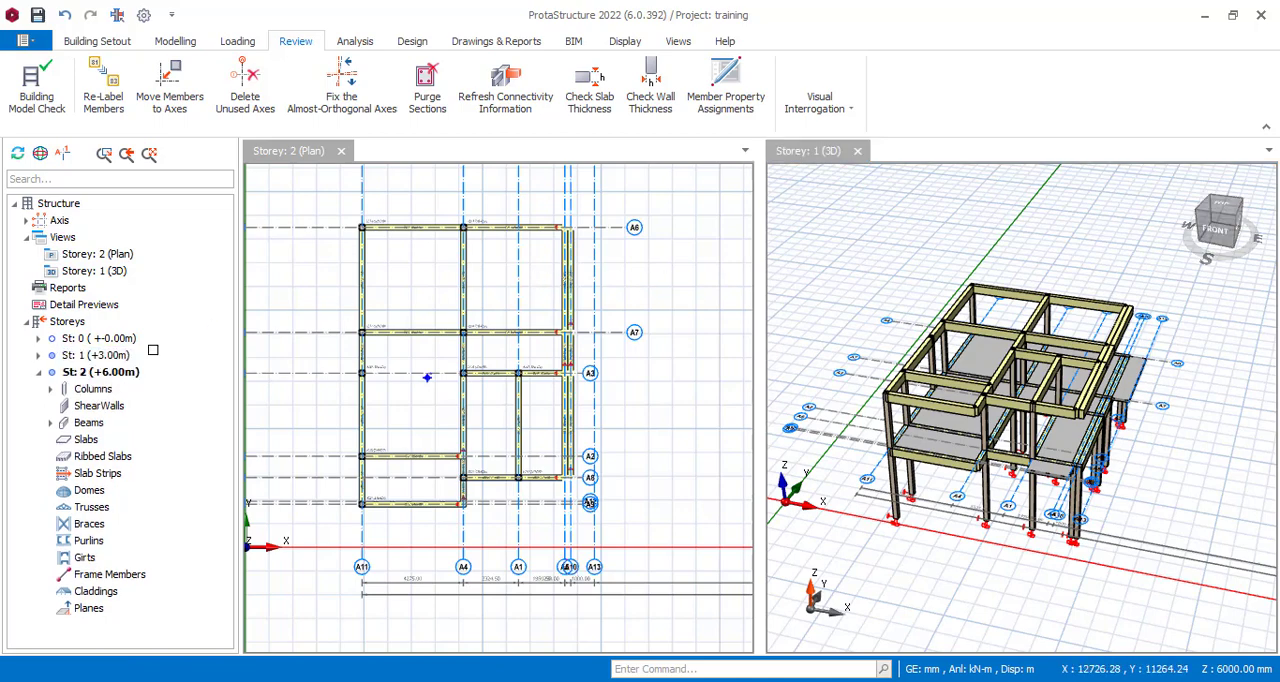
click(98, 362)
double_click(151, 357)
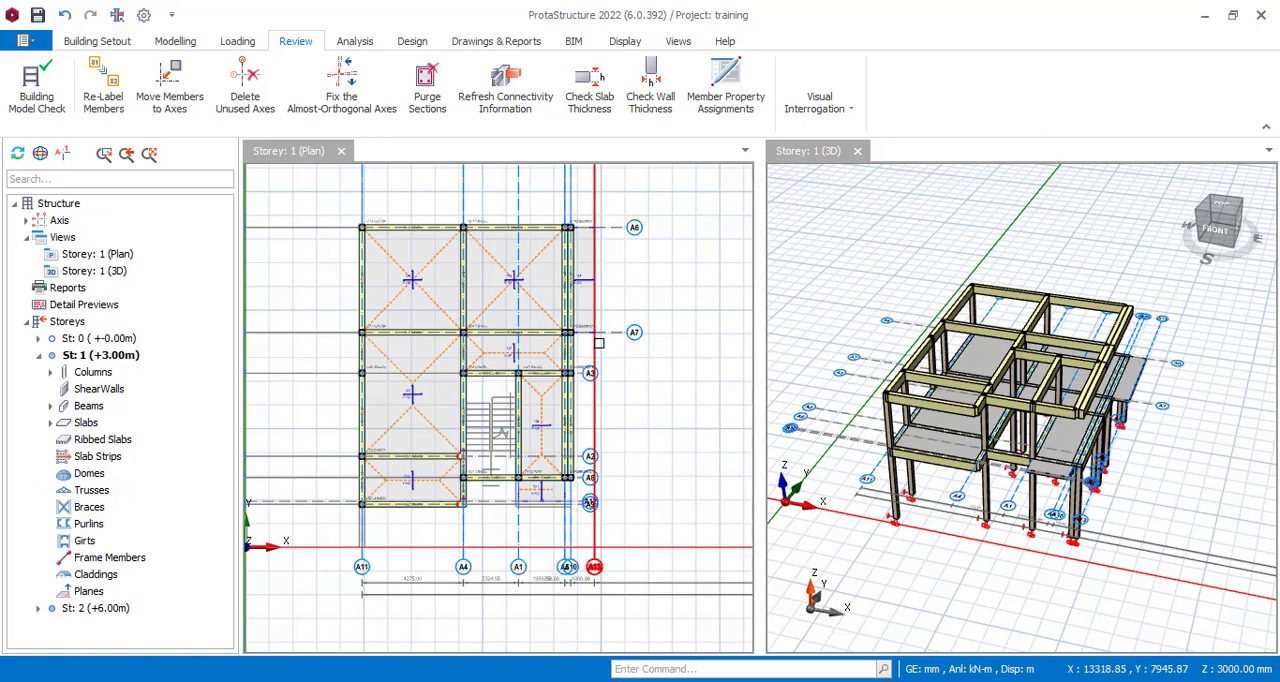
Window-select the storey 1 beams along the A10 edge and reset the selection filter for all member types.
drag(524, 164, 586, 560)
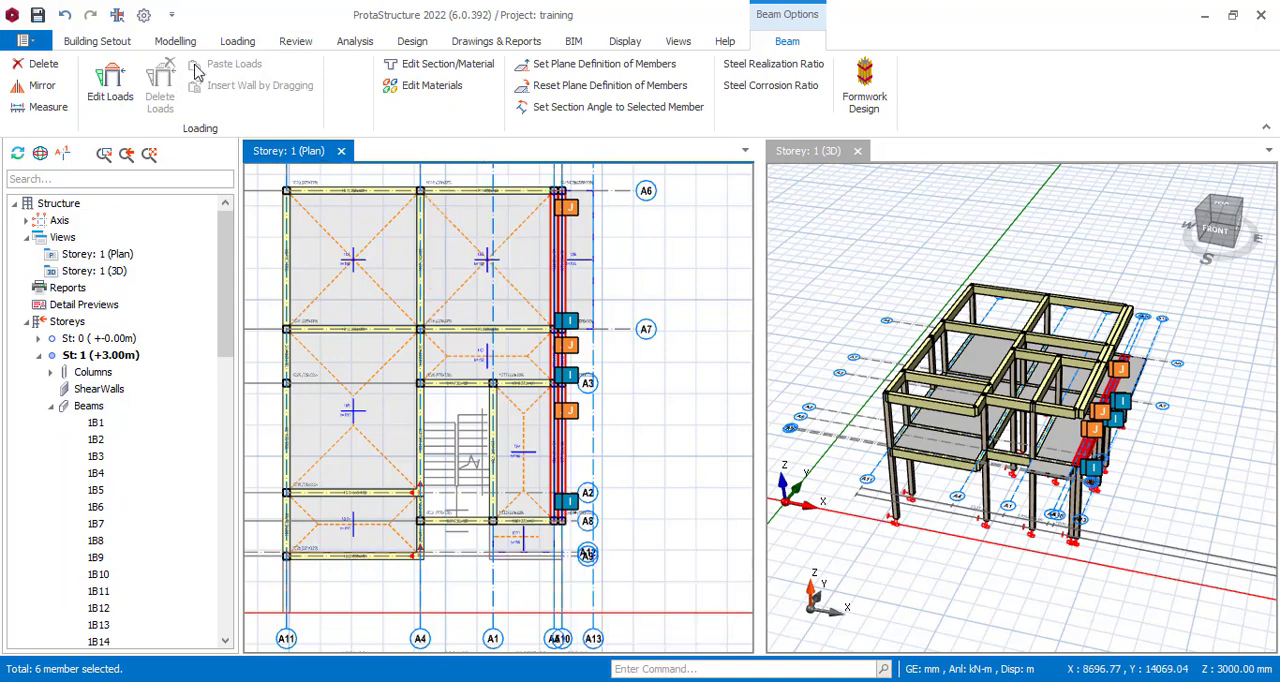
click(172, 43)
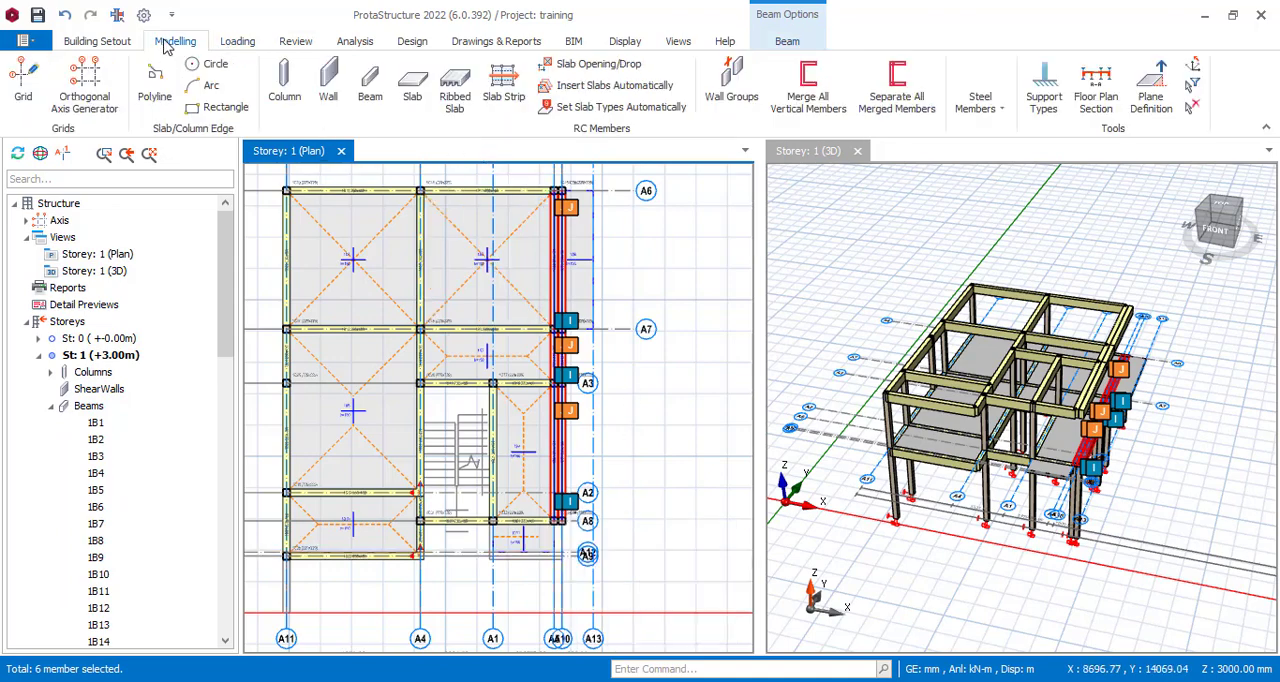
click(1193, 85)
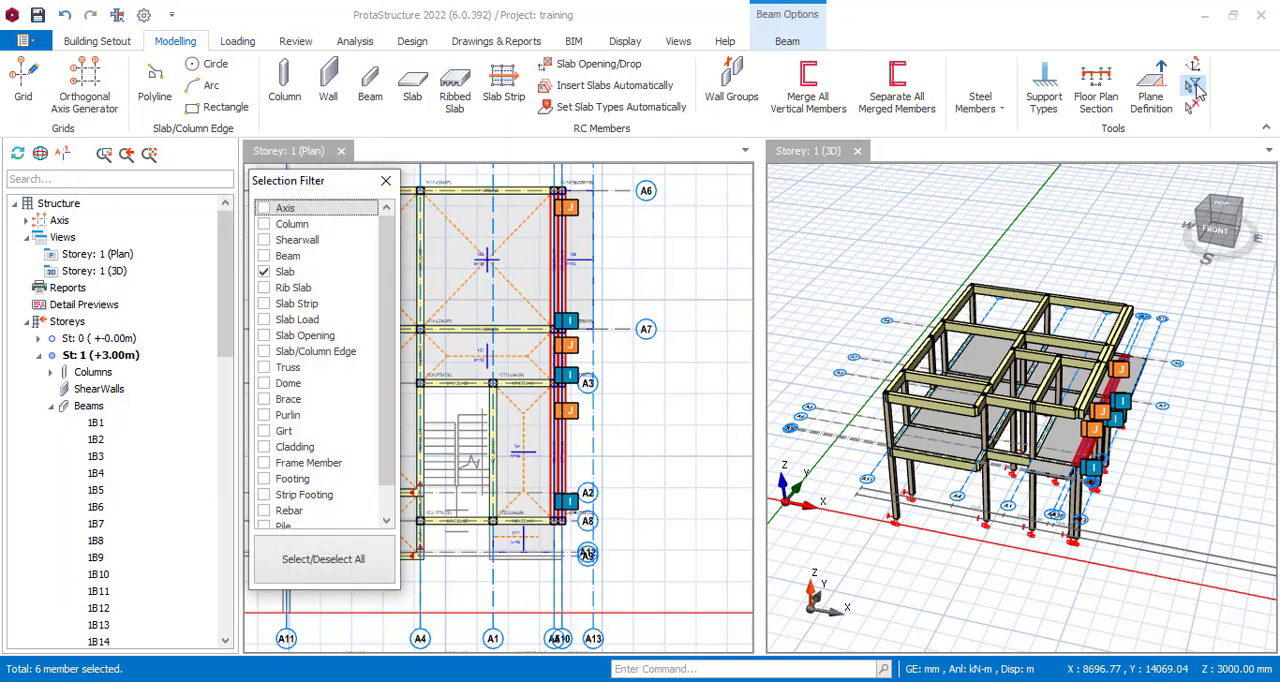
click(330, 562)
click(385, 180)
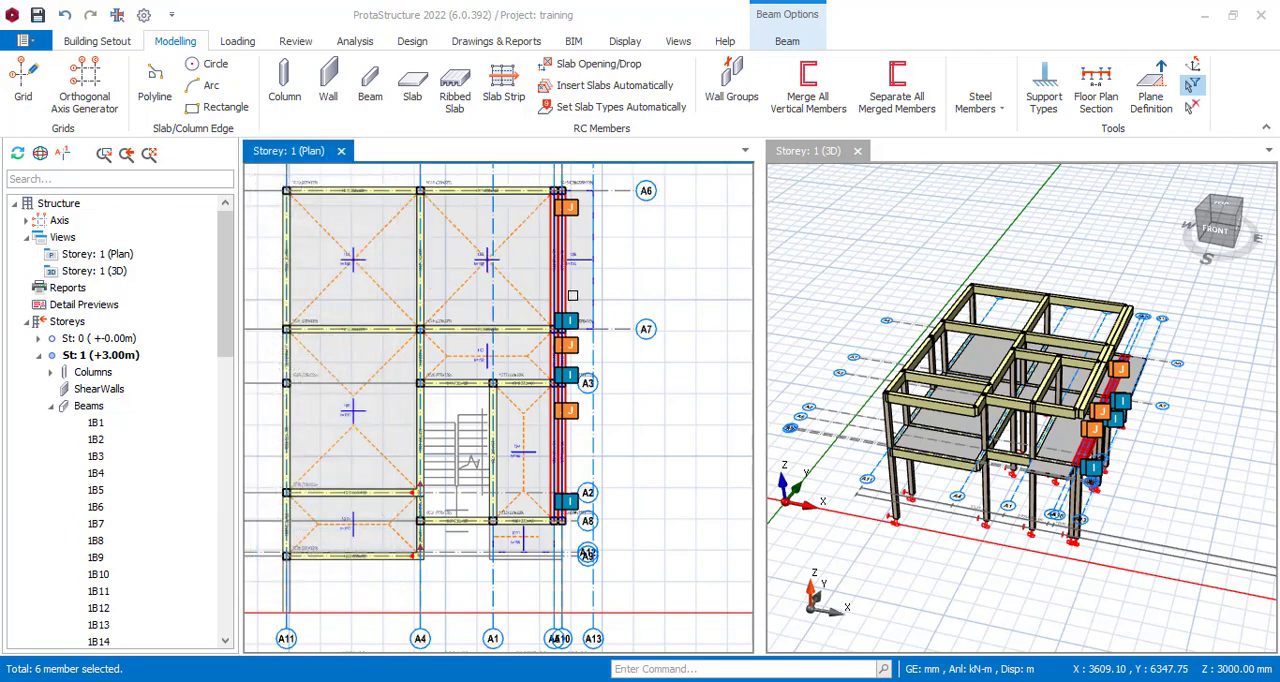
Window-select the storey 1 members within the building outline and target Storey 2 (+6.00m) for storey generation, with Selected Members Only enabled.
scroll(572, 296, down, 3)
drag(358, 208, 585, 472)
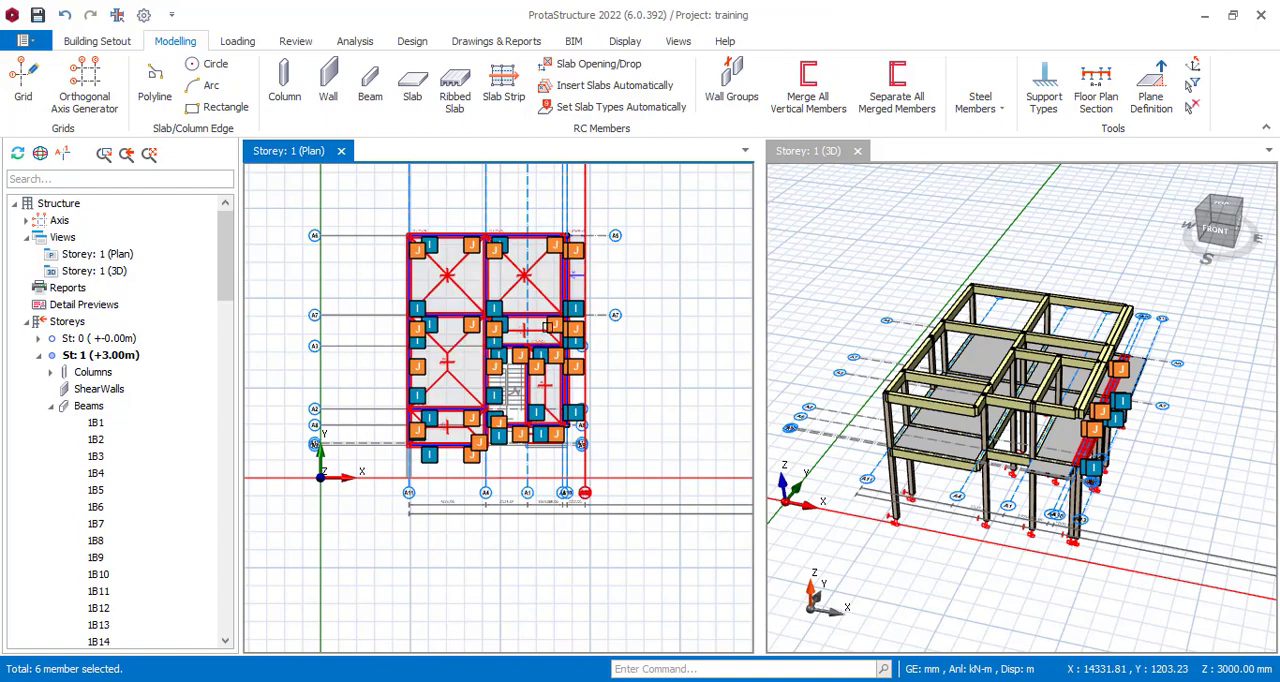
right_click(540, 316)
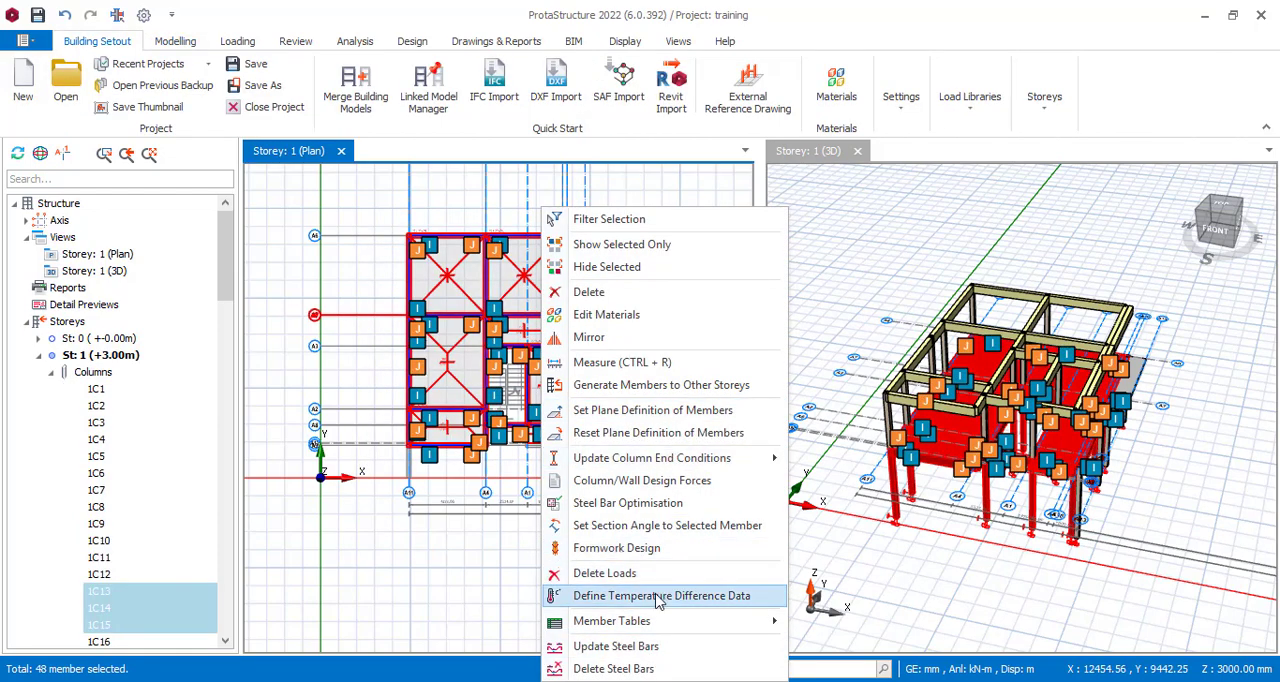
click(686, 389)
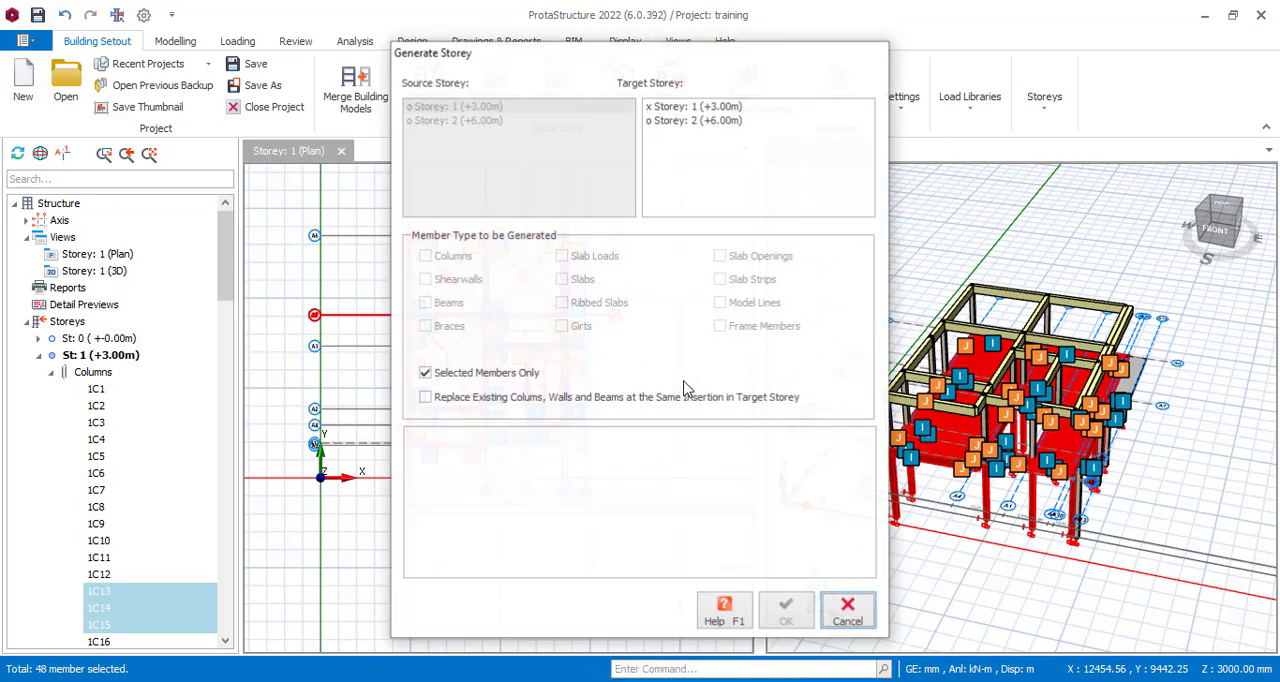
click(686, 121)
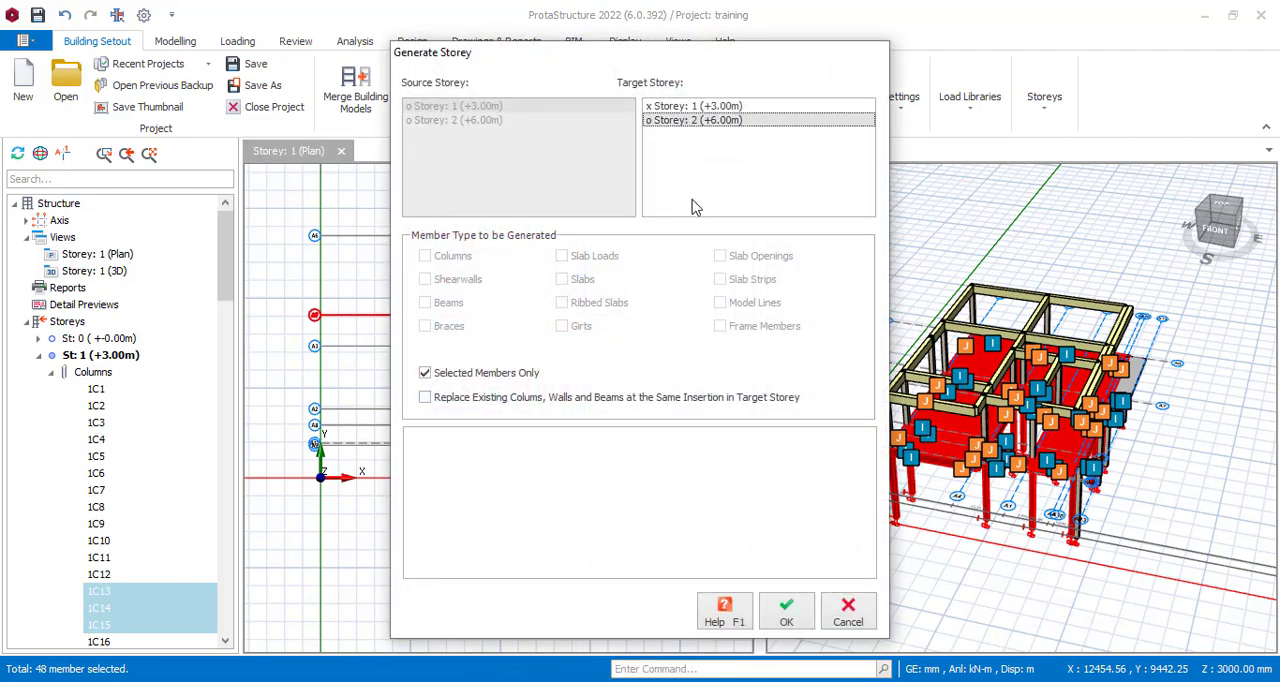
click(426, 378)
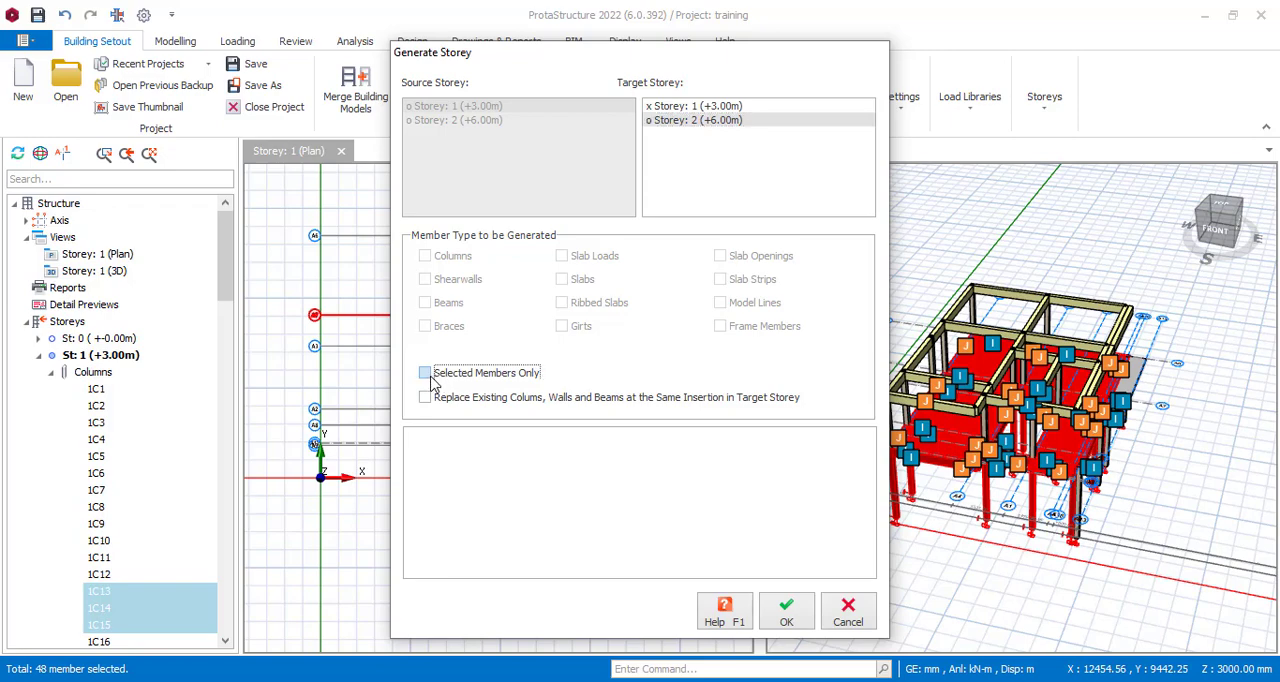
click(426, 376)
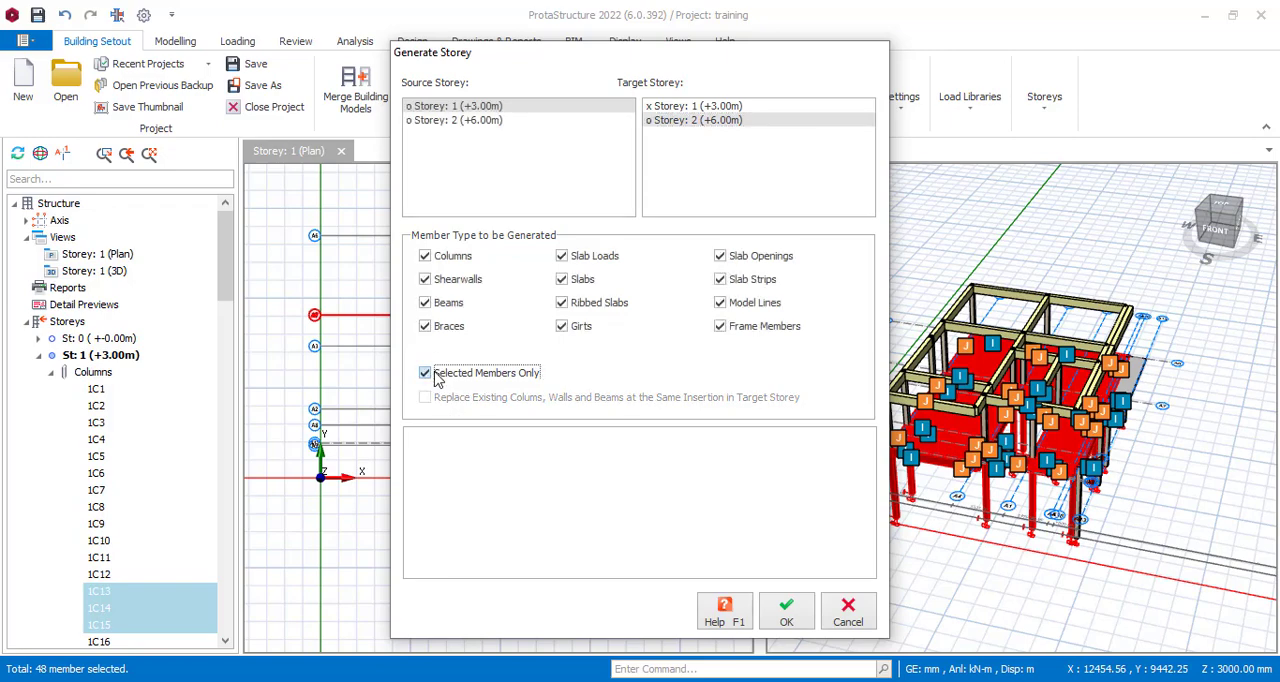
click(426, 374)
click(437, 373)
Try to generate only columns, beams and braces from the selected members in storey 2, excluding slabs and all other member types.
click(722, 334)
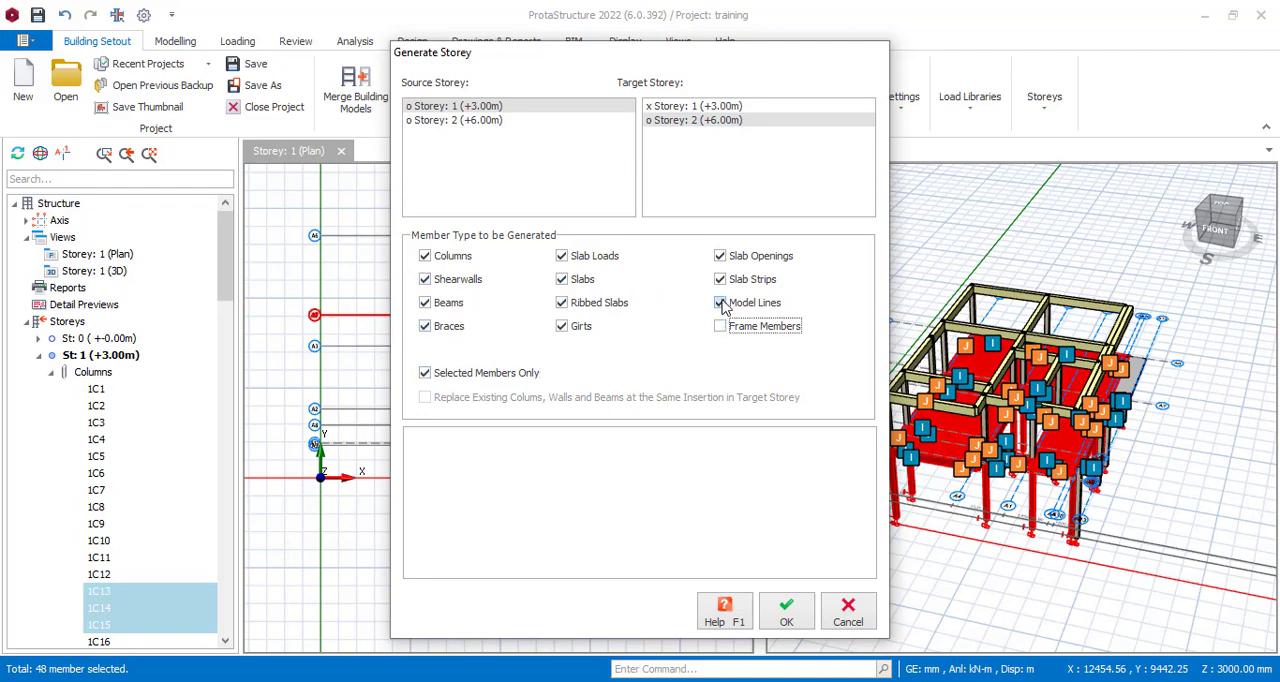
click(721, 303)
click(722, 281)
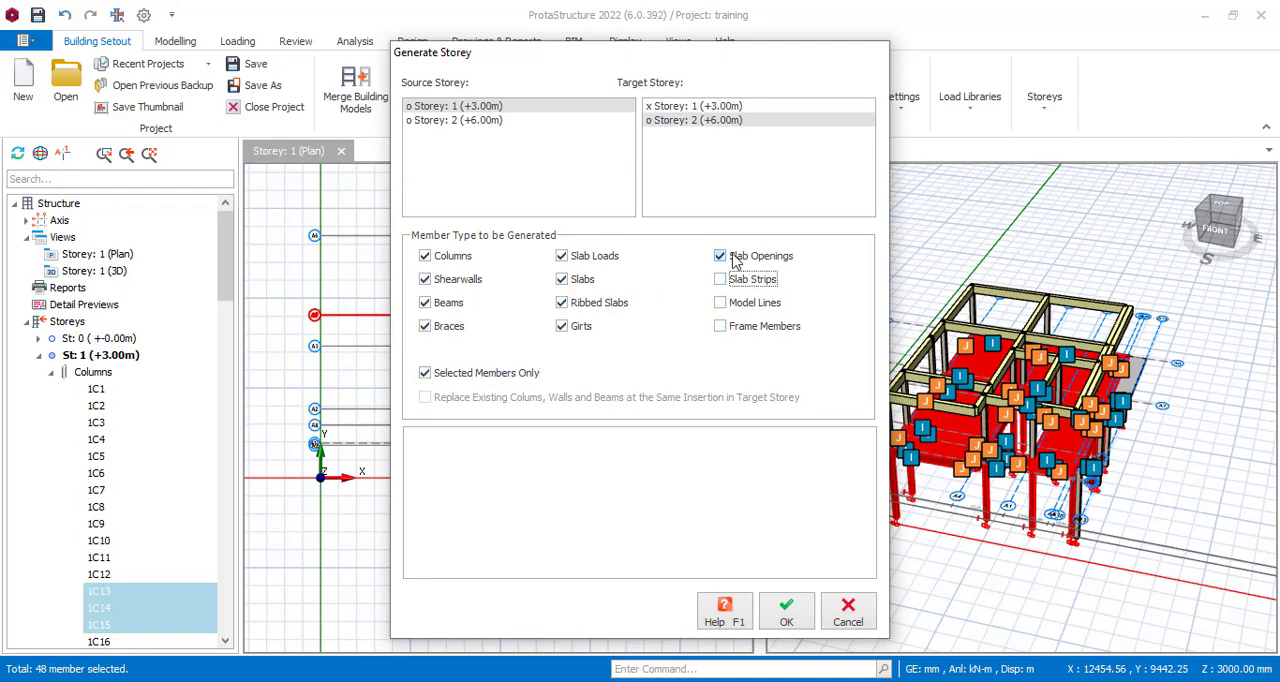
click(721, 256)
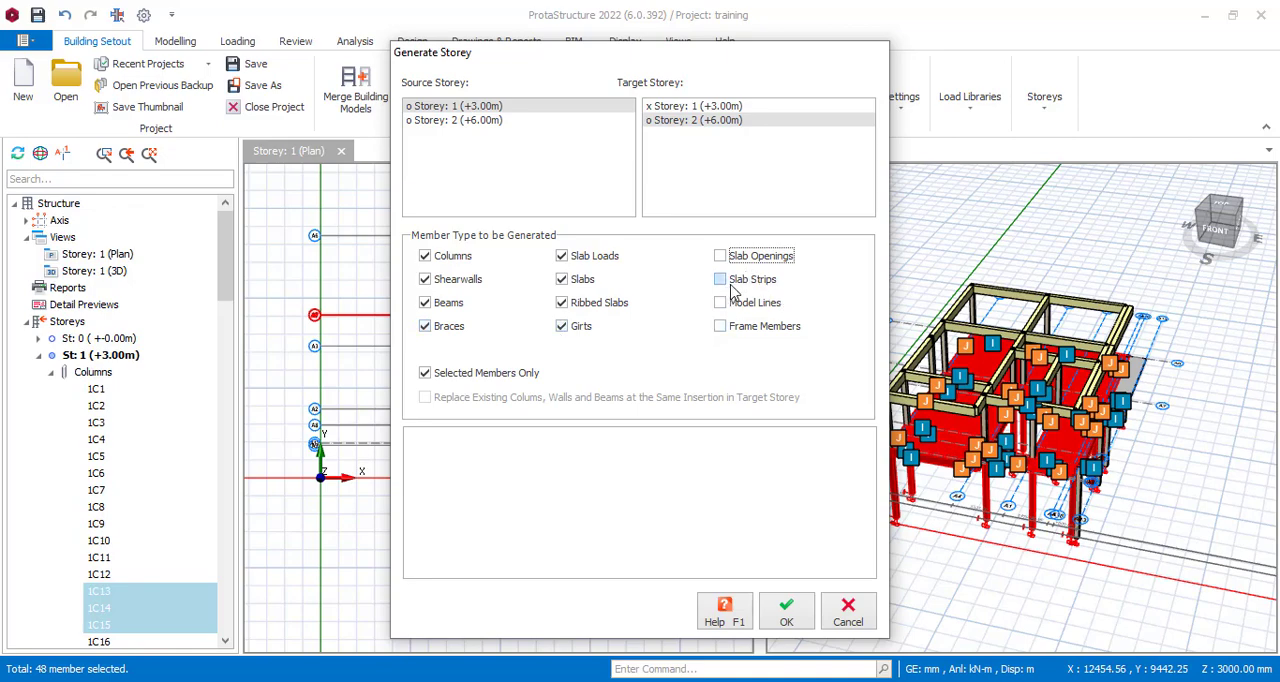
click(585, 325)
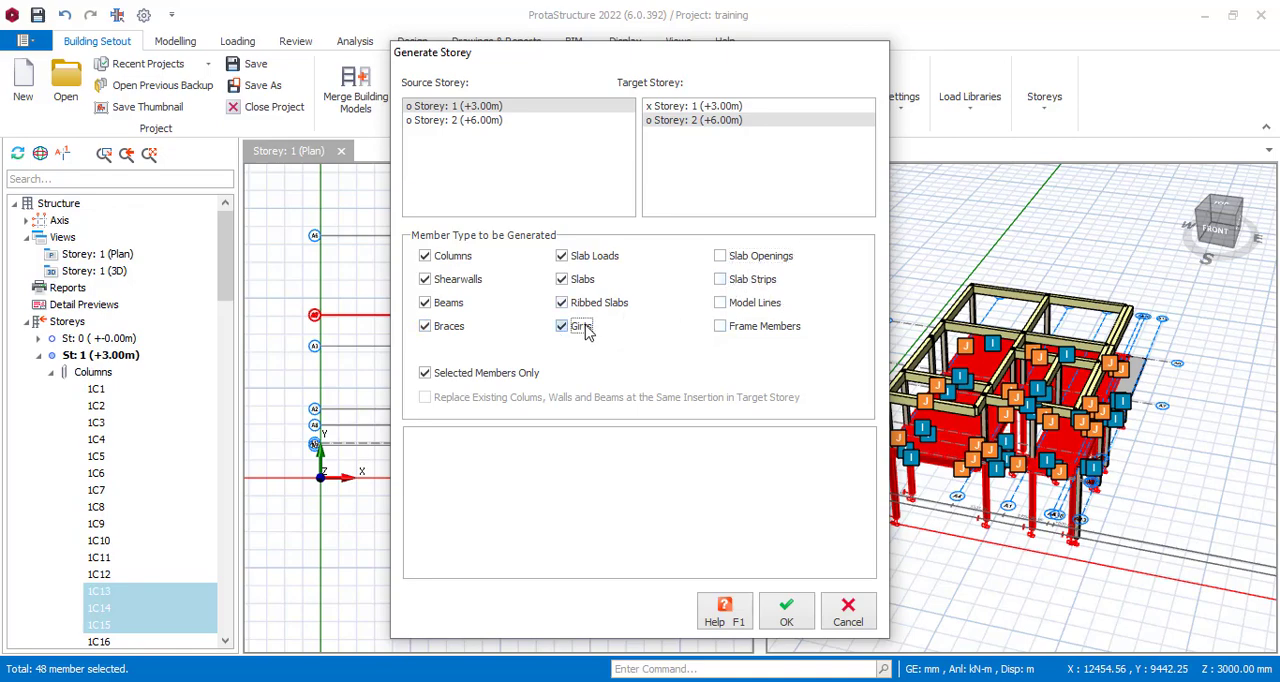
click(590, 312)
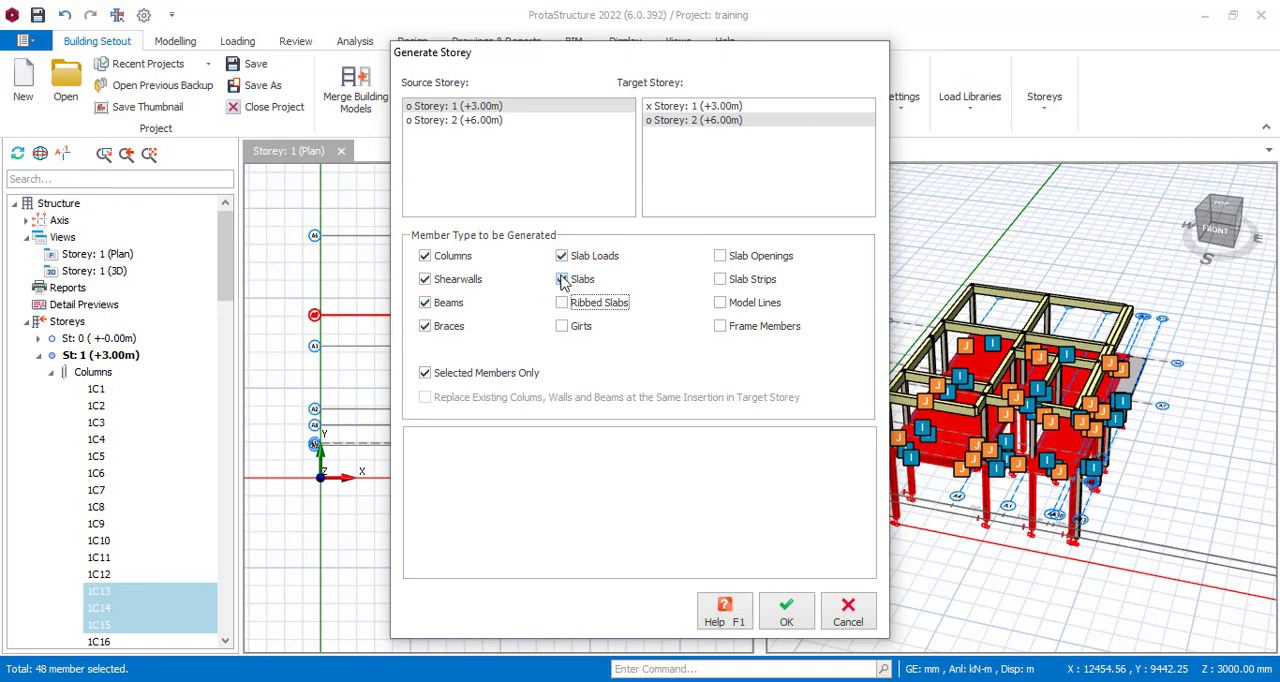
click(563, 281)
click(562, 256)
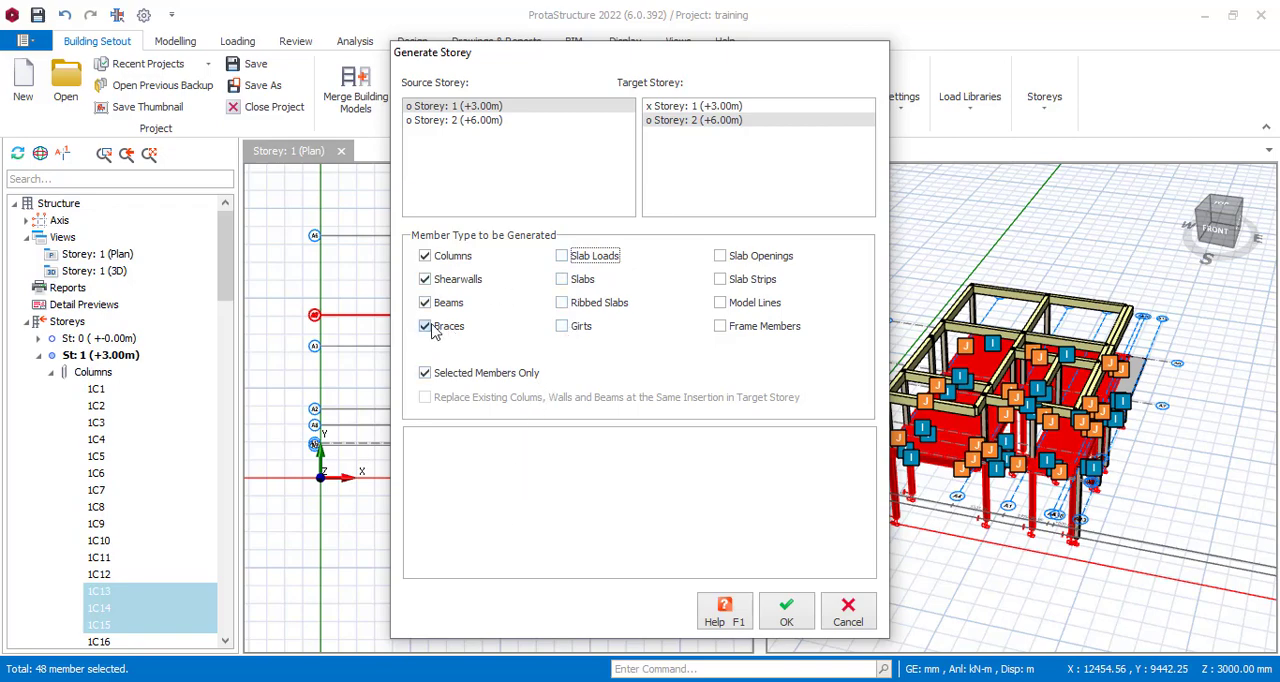
click(440, 288)
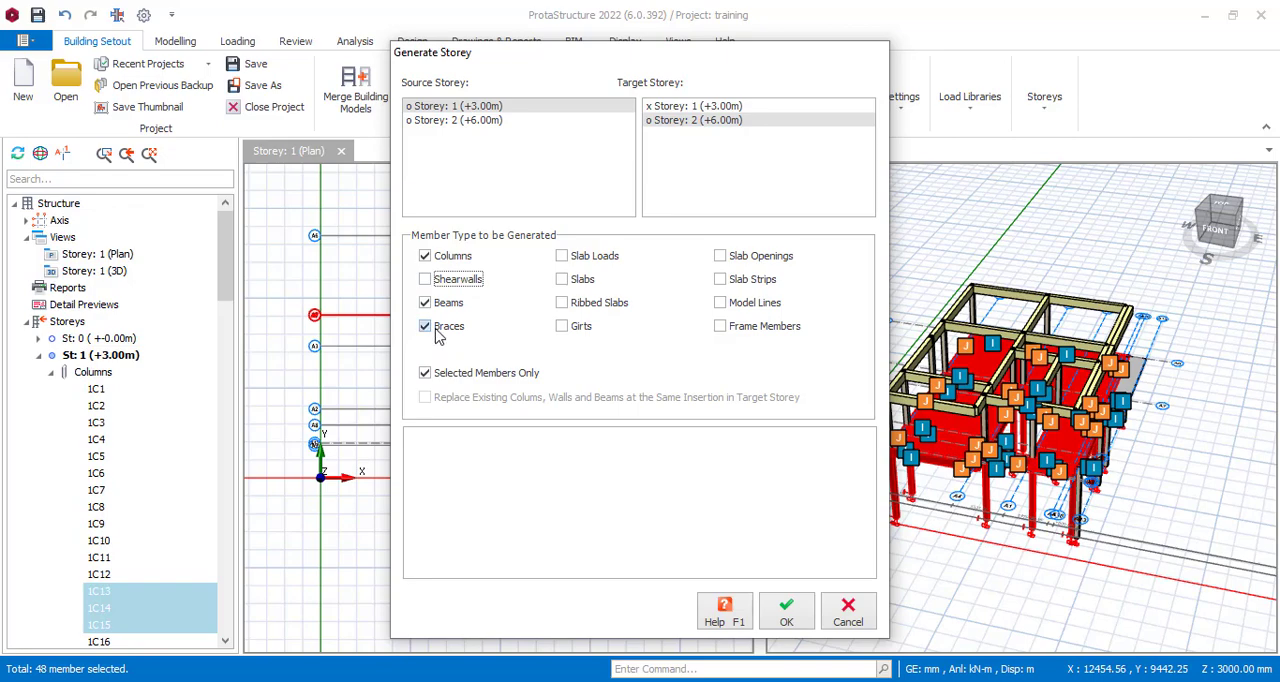
click(779, 614)
click(706, 413)
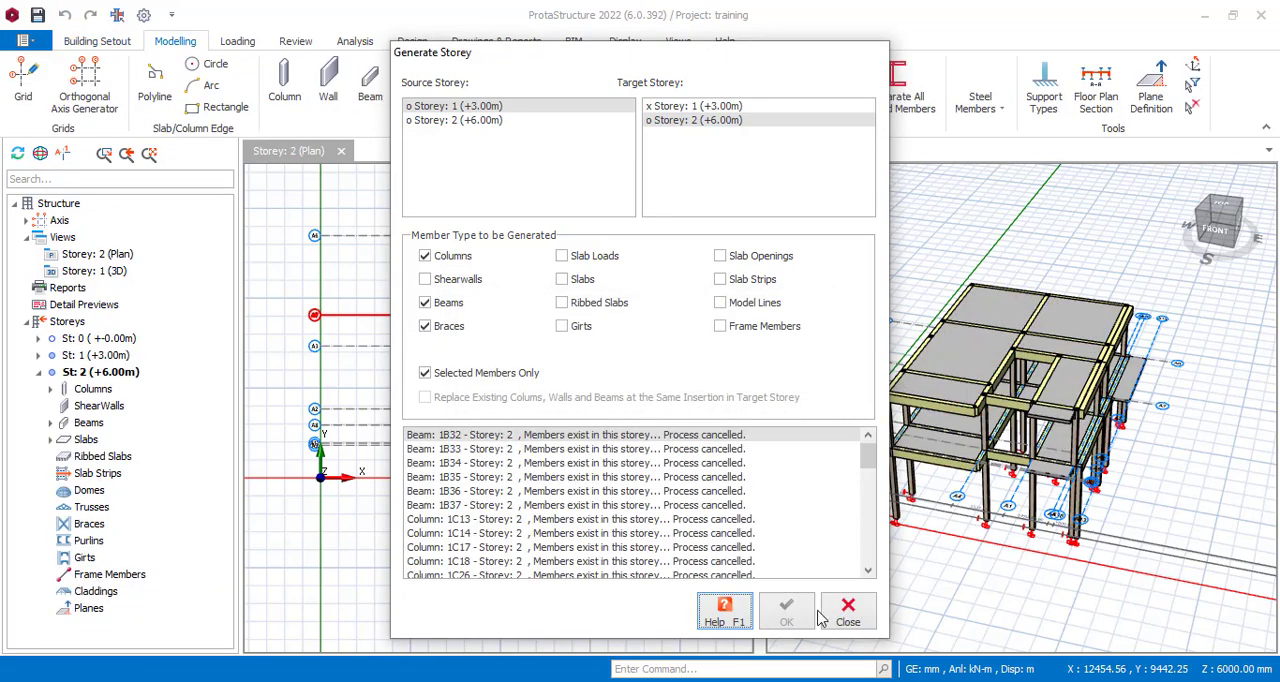
click(848, 612)
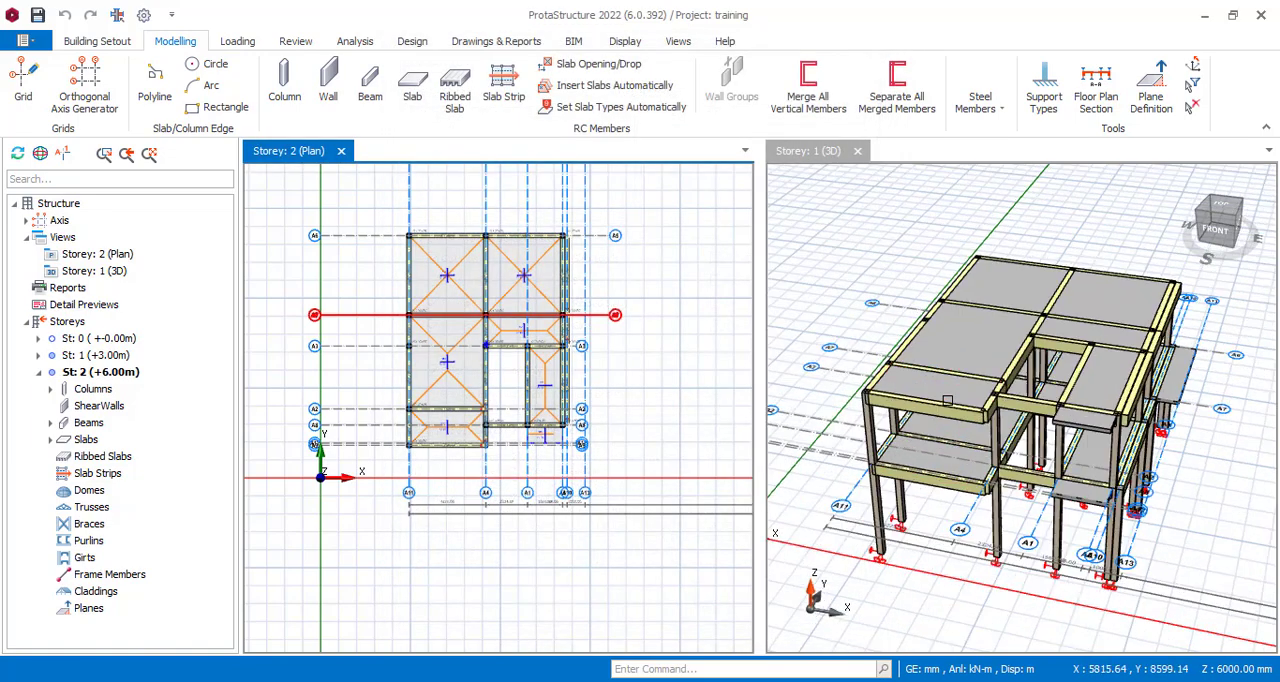
Select all storey 2 slabs in the 3D view, including the small cantilever slab at the front, and delete them.
click(955, 368)
click(970, 330)
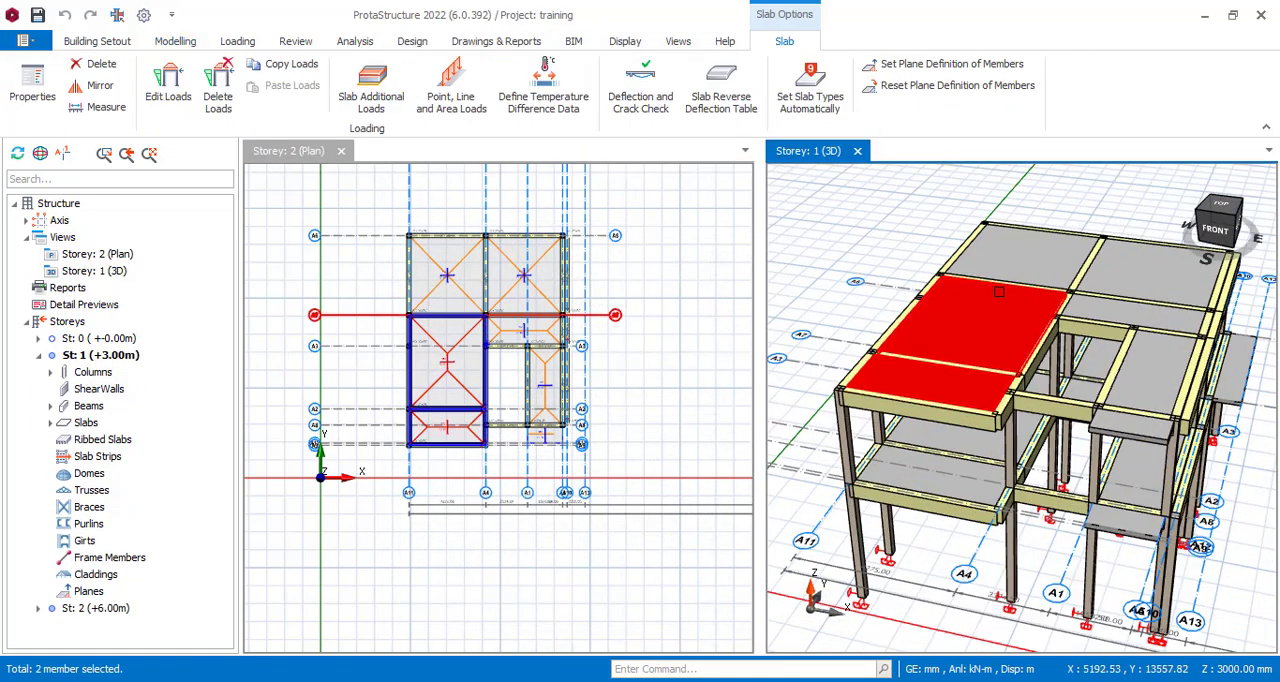
click(1020, 252)
click(1155, 268)
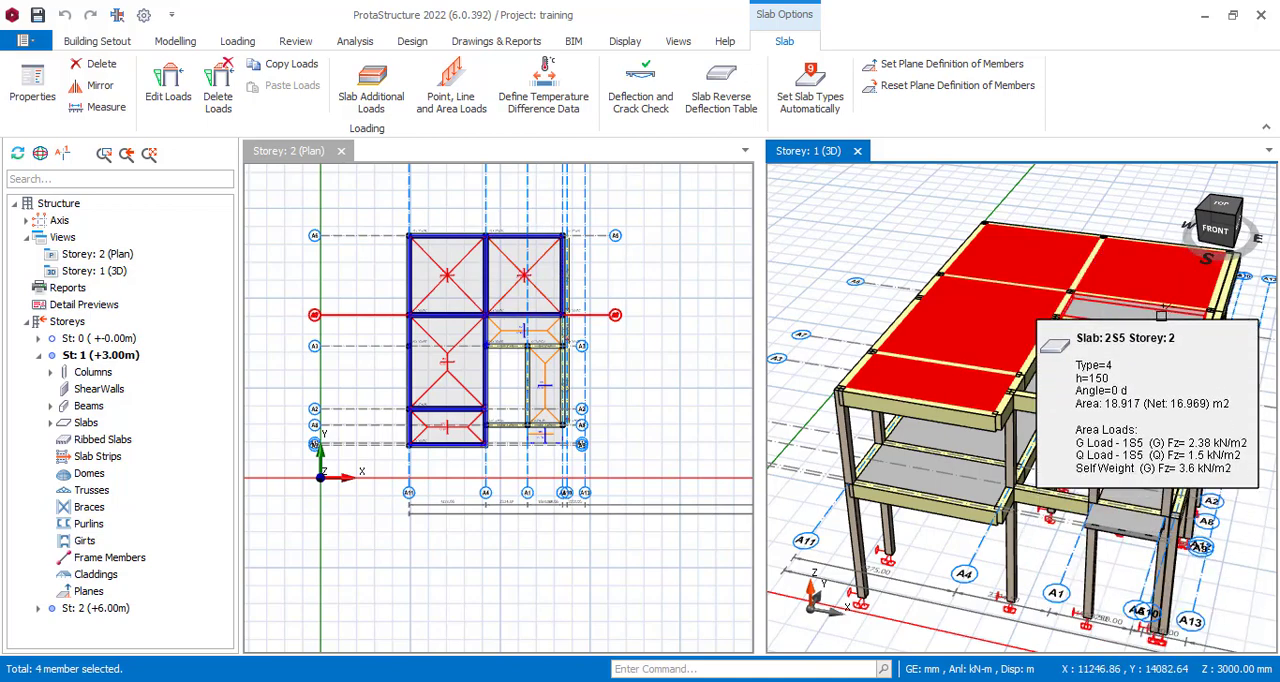
click(1157, 384)
click(1140, 430)
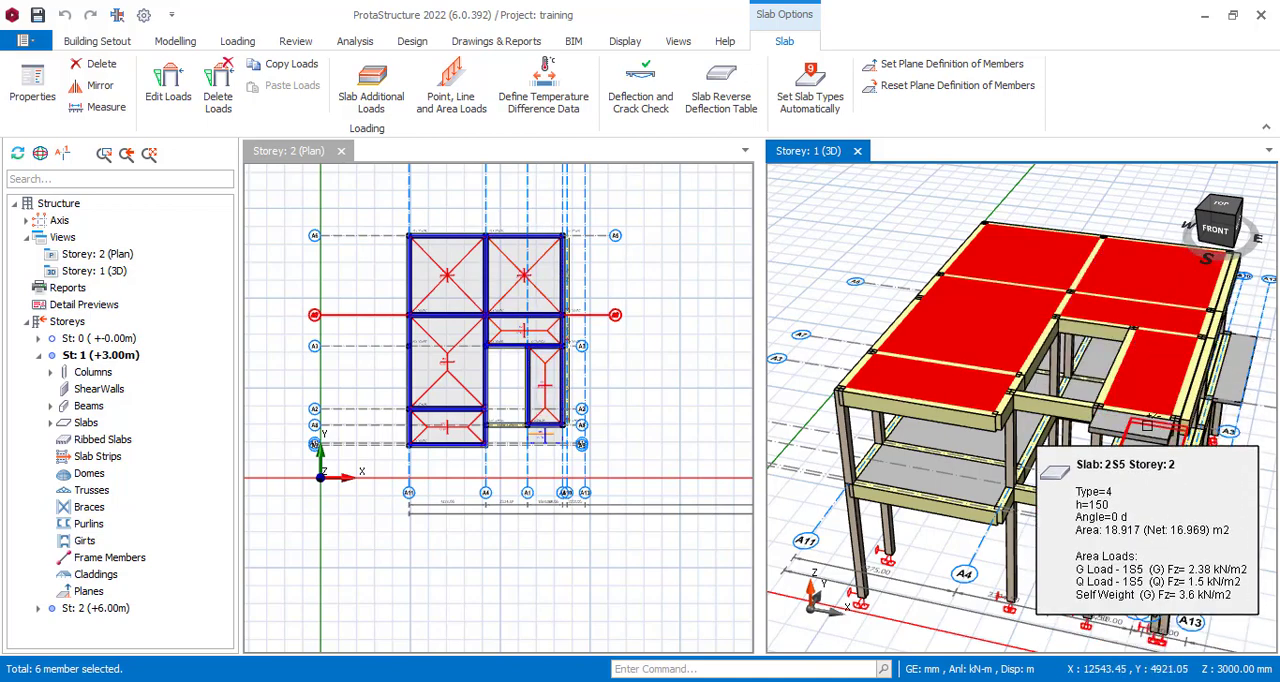
click(1140, 430)
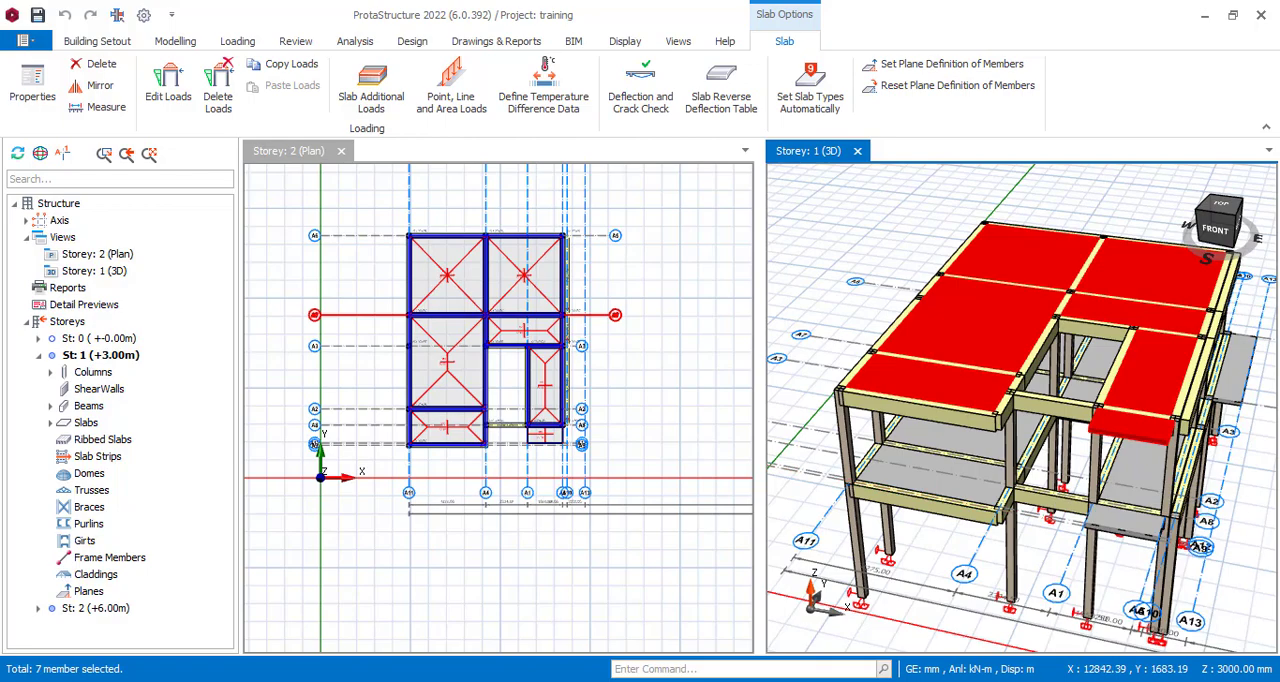
key(Delete)
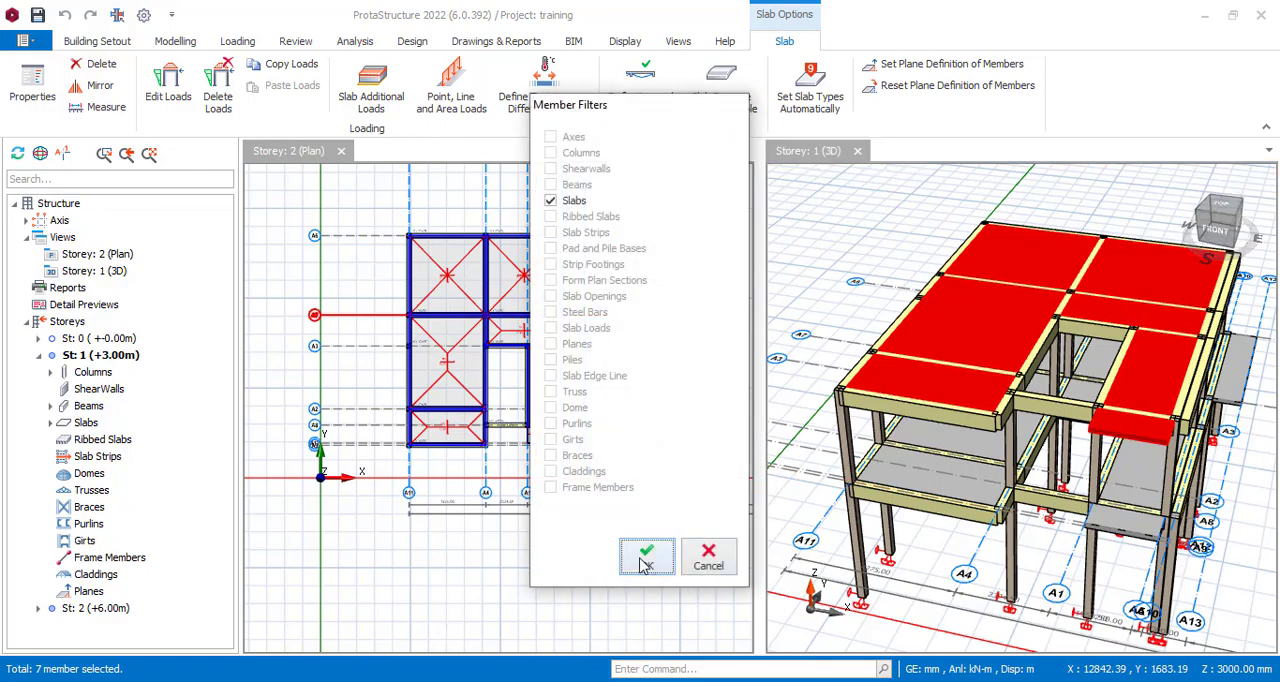
key(Return)
Examine the storey 2 frame in the 3D view from several sides, including close-ups of its columns and beams.
scroll(1048, 483, down, 5)
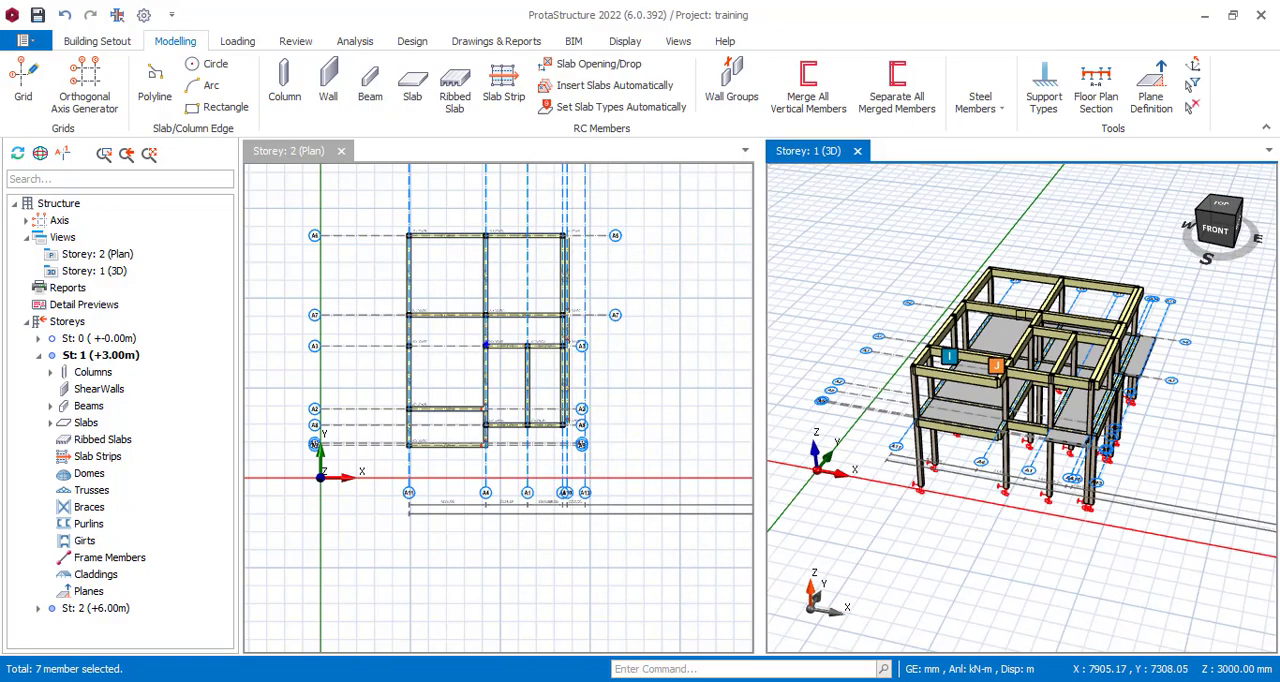
middle_drag(1048, 483, 1131, 474)
scroll(1071, 344, up, 2)
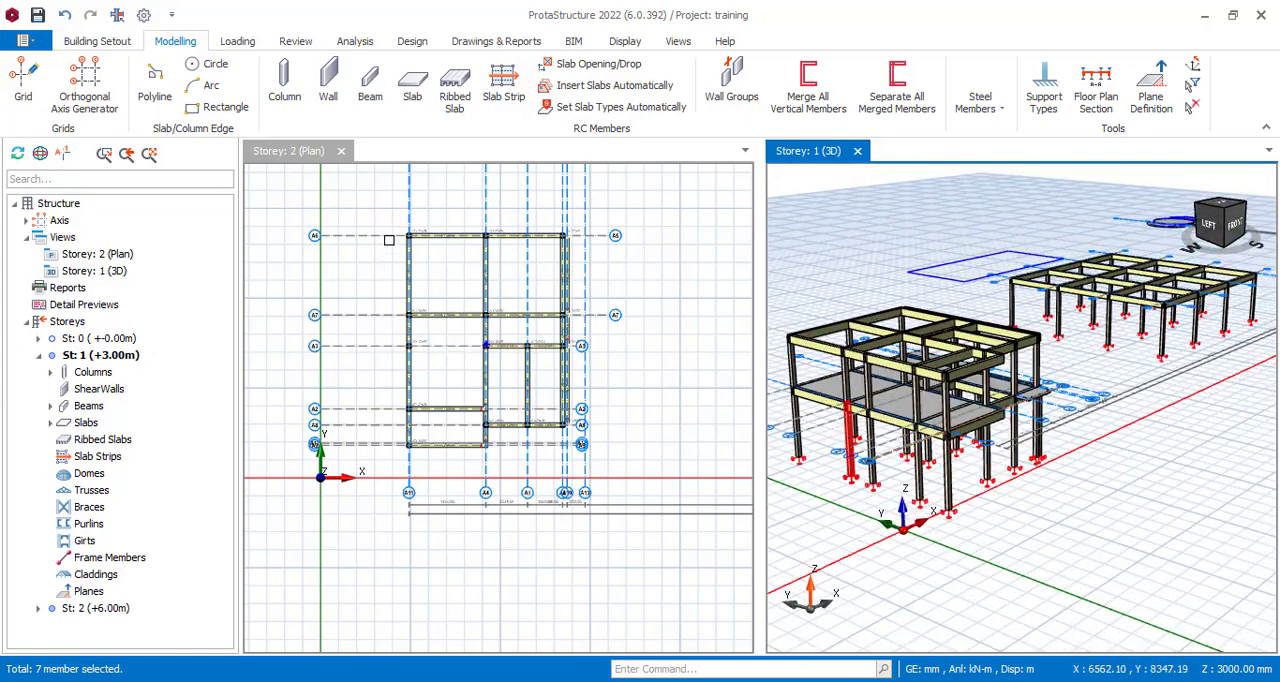
scroll(394, 250, up, 2)
scroll(1034, 484, up, 4)
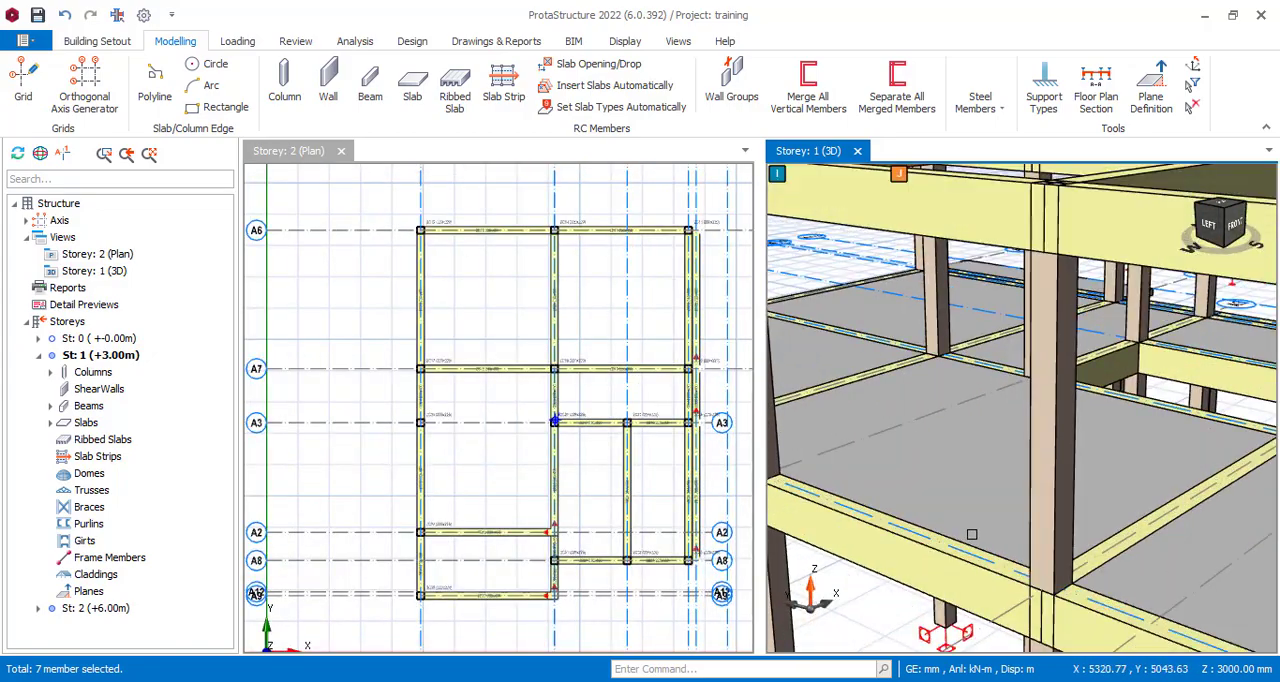
scroll(1034, 484, down, 2)
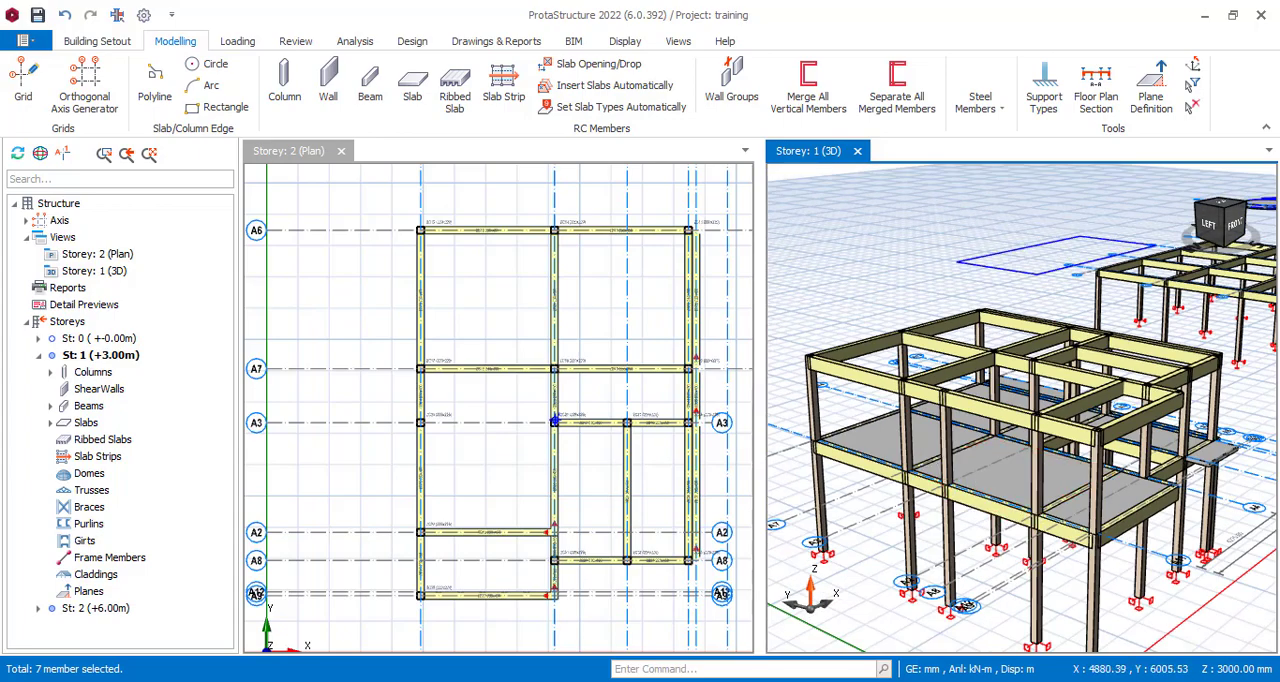
scroll(825, 375, up, 3)
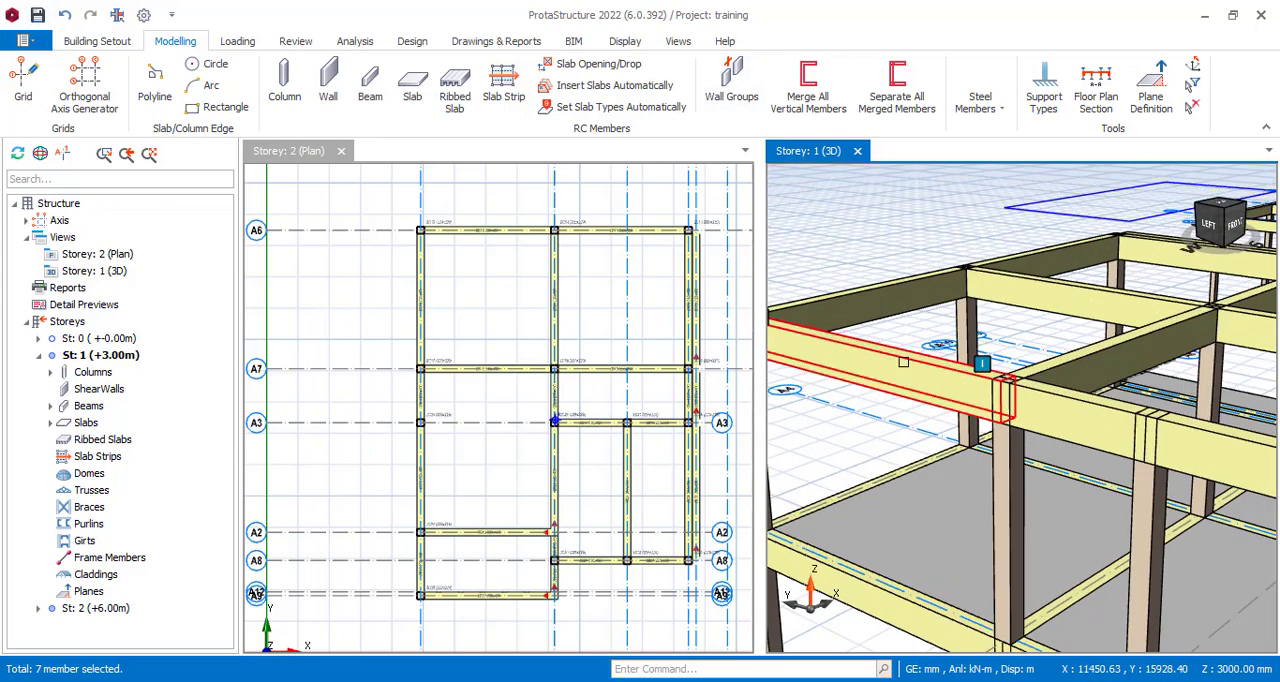
scroll(903, 362, down, 6)
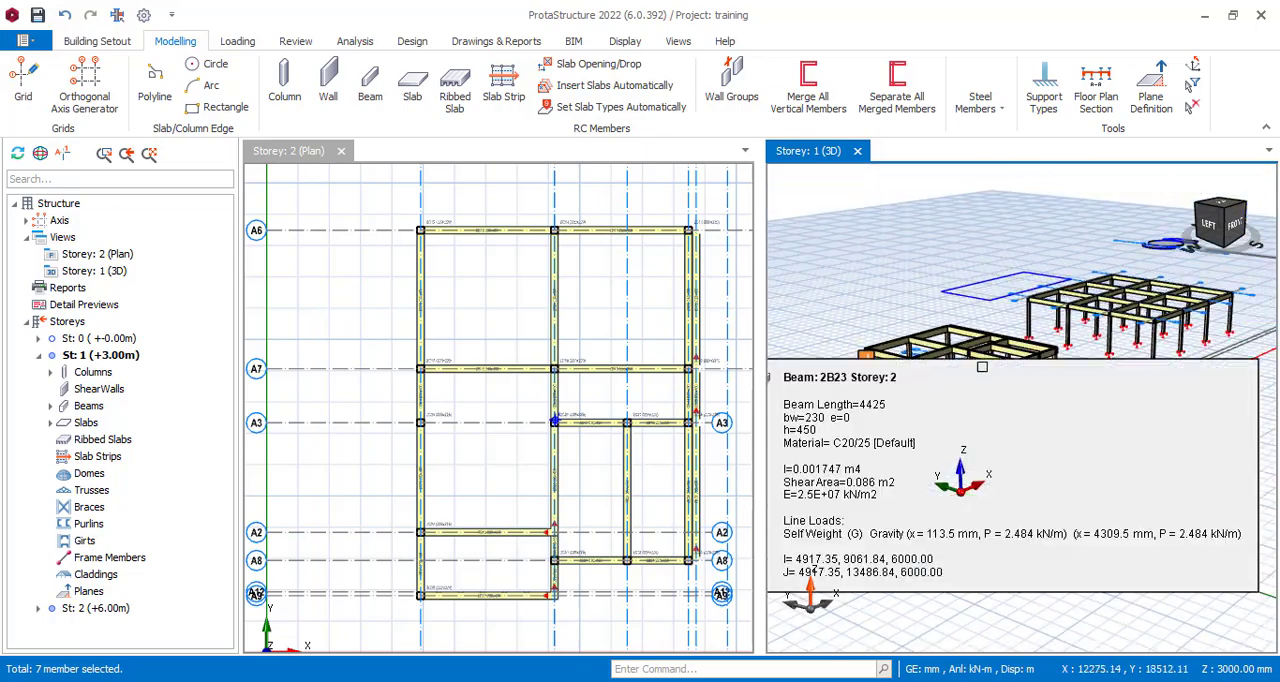
scroll(986, 368, up, 3)
middle_drag(1137, 451, 987, 484)
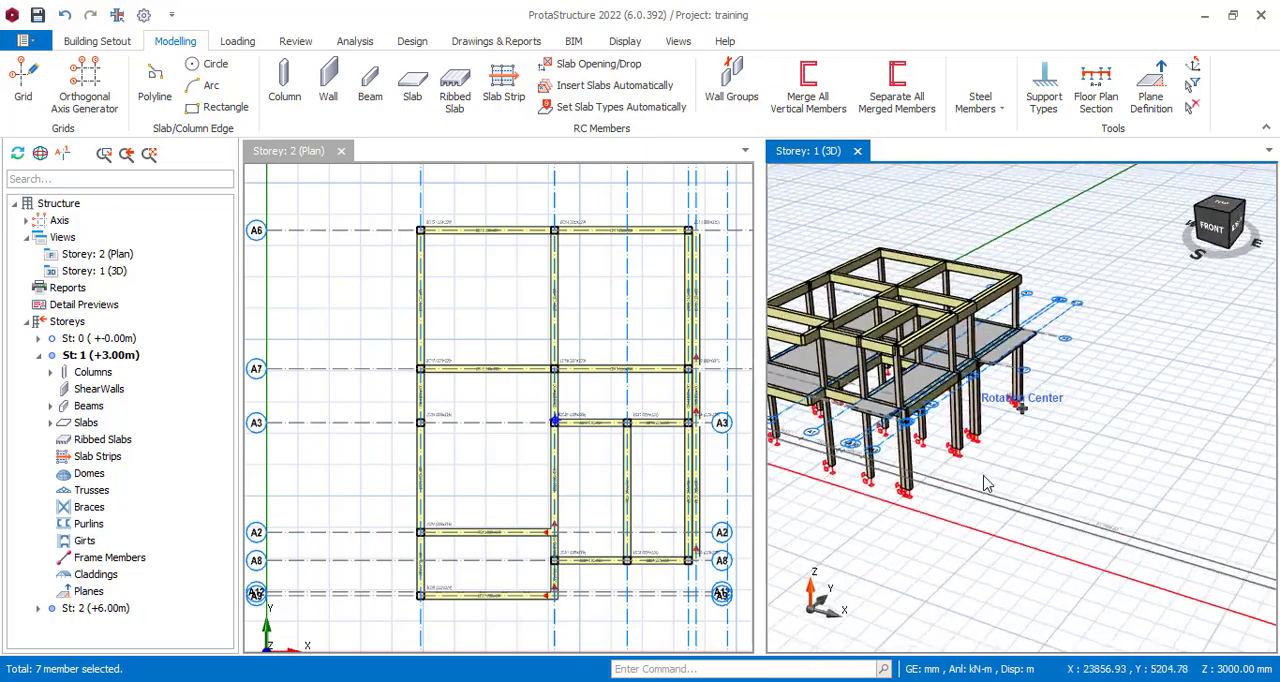
scroll(429, 206, down, 3)
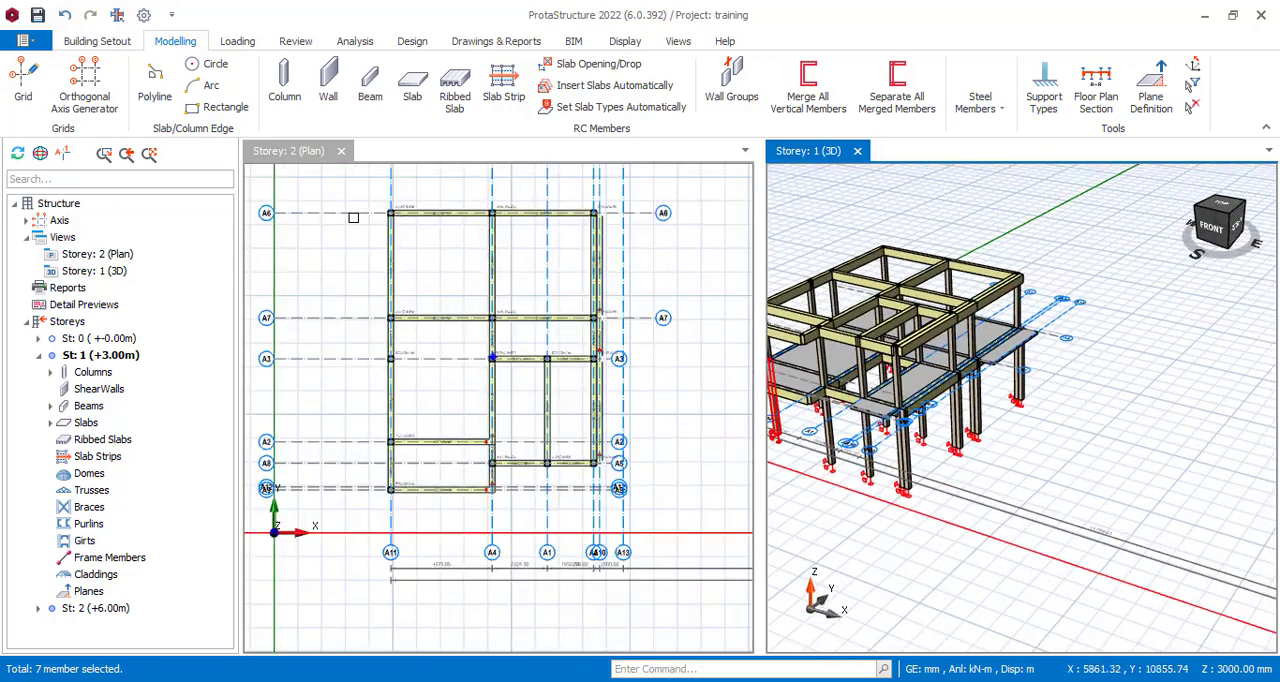
Restrict the selection filter to beams only and window-select all beams in the storey 2 plan.
click(456, 241)
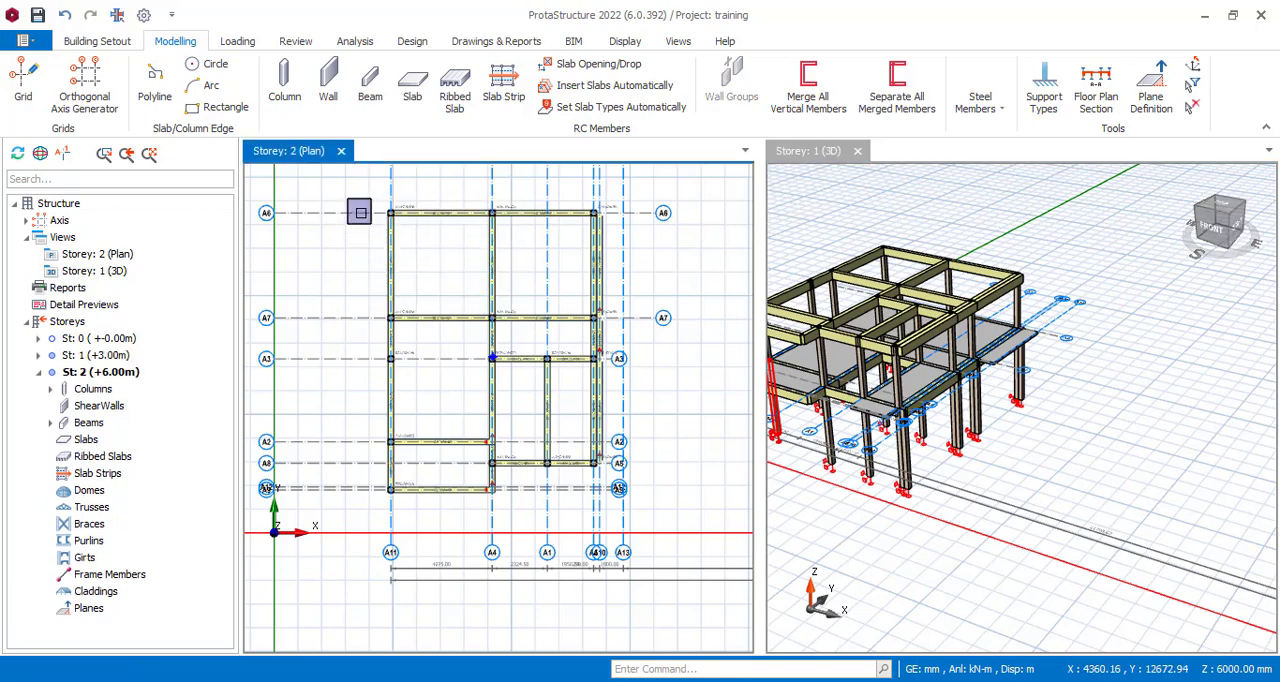
click(1192, 84)
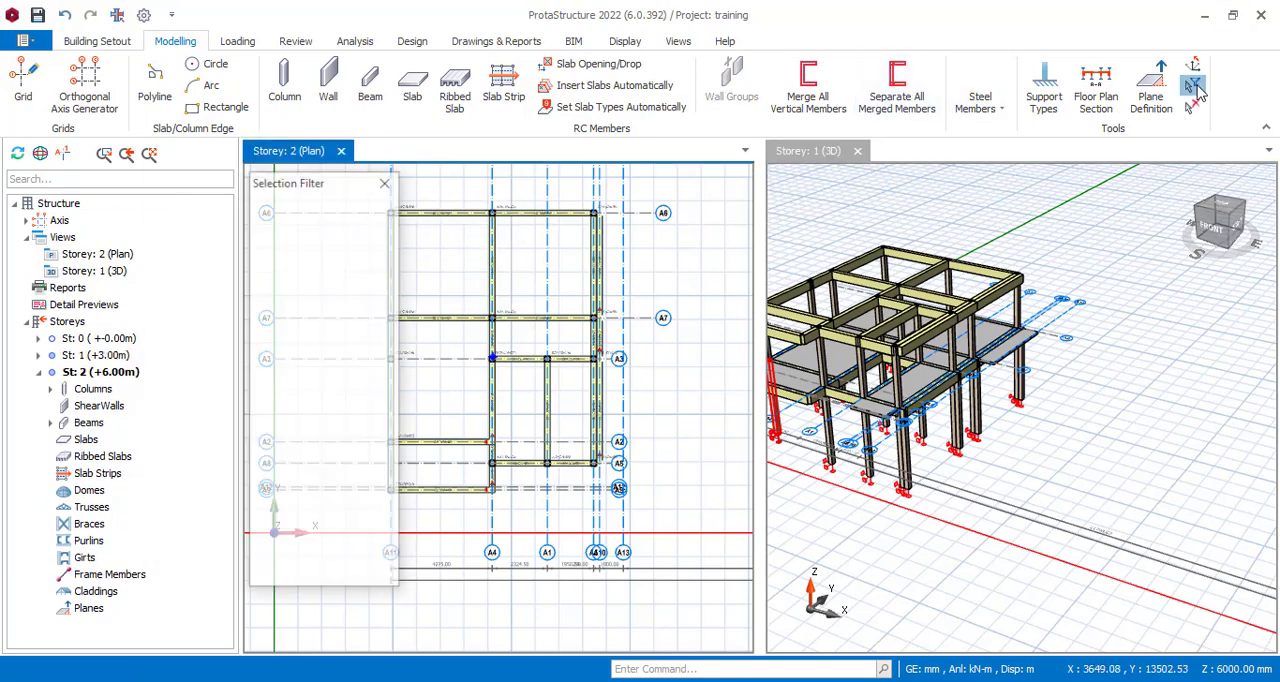
click(331, 566)
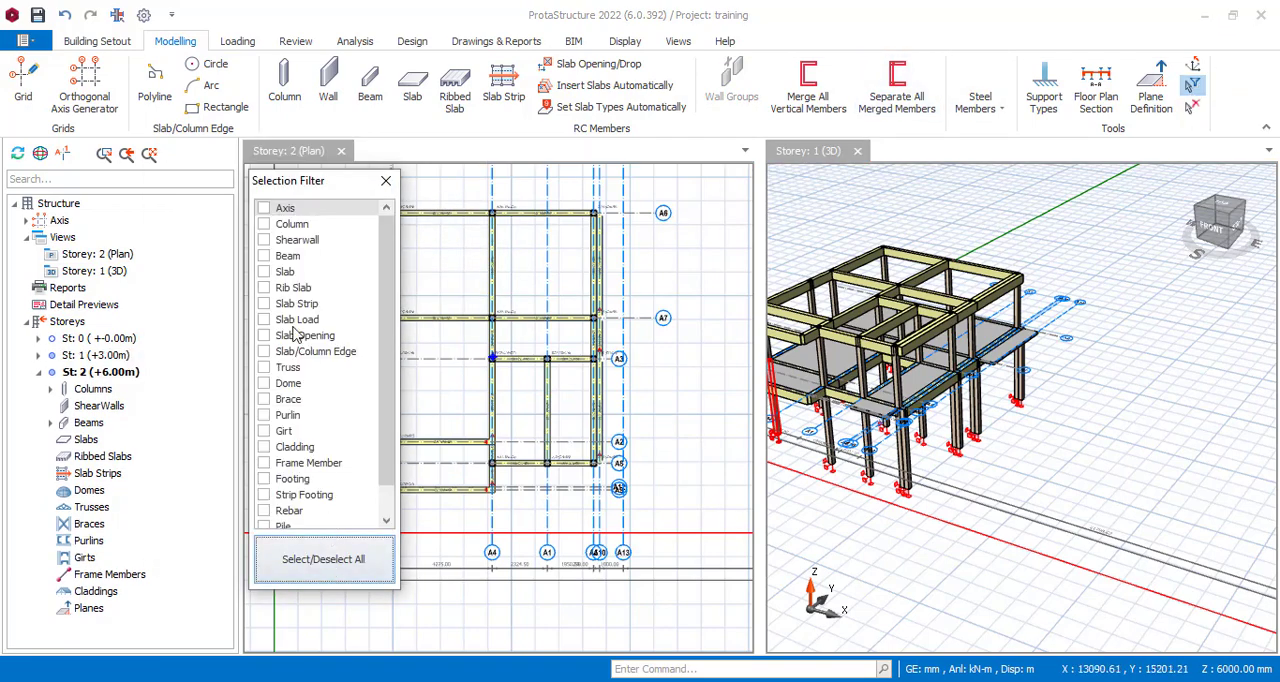
click(263, 256)
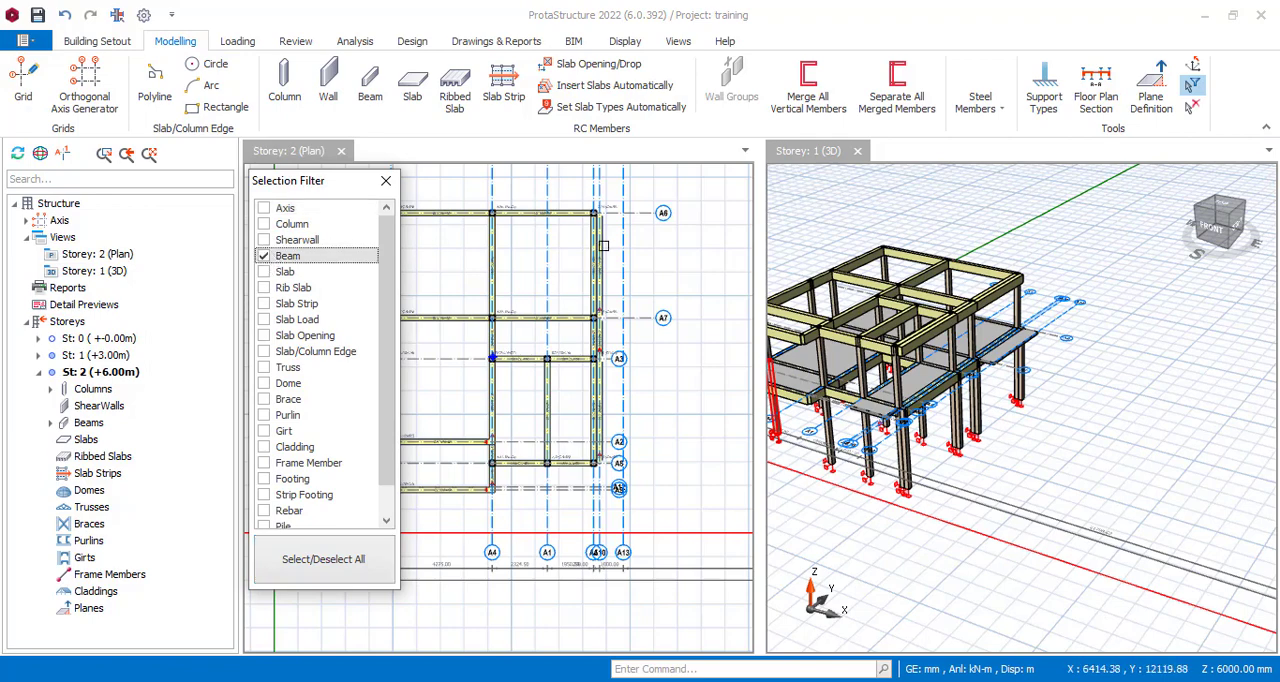
scroll(516, 218, down, 2)
drag(499, 222, 613, 366)
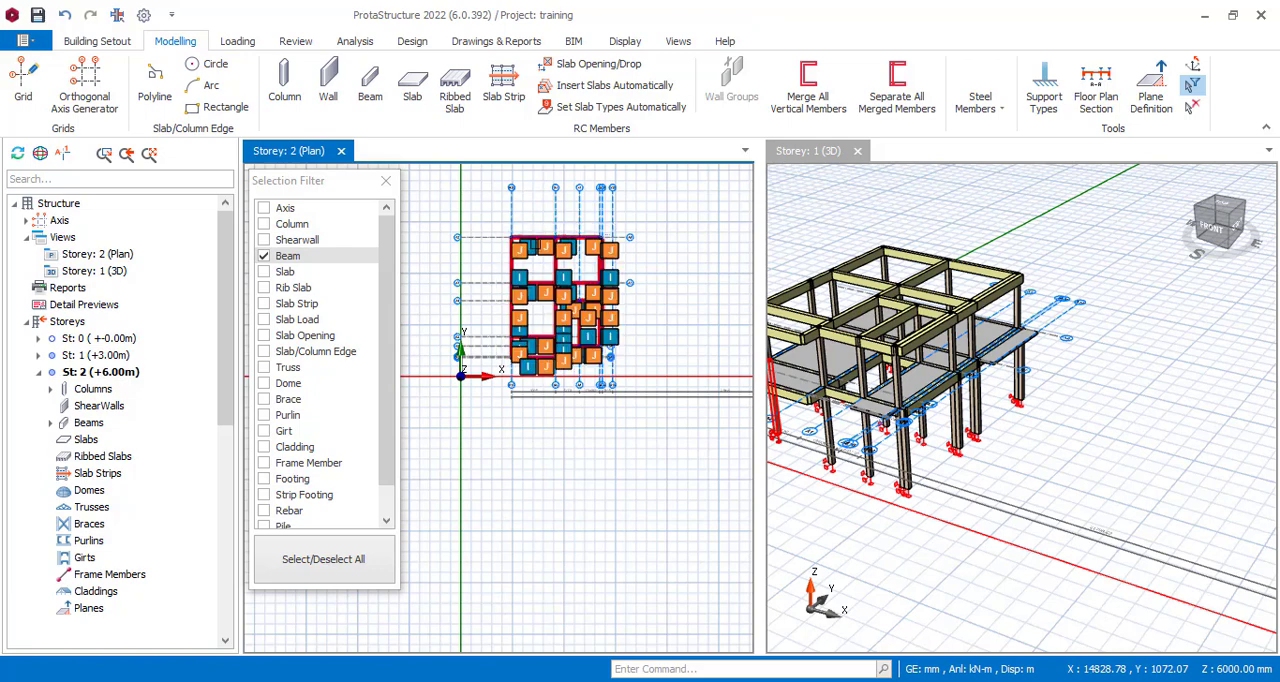
scroll(536, 240, up, 2)
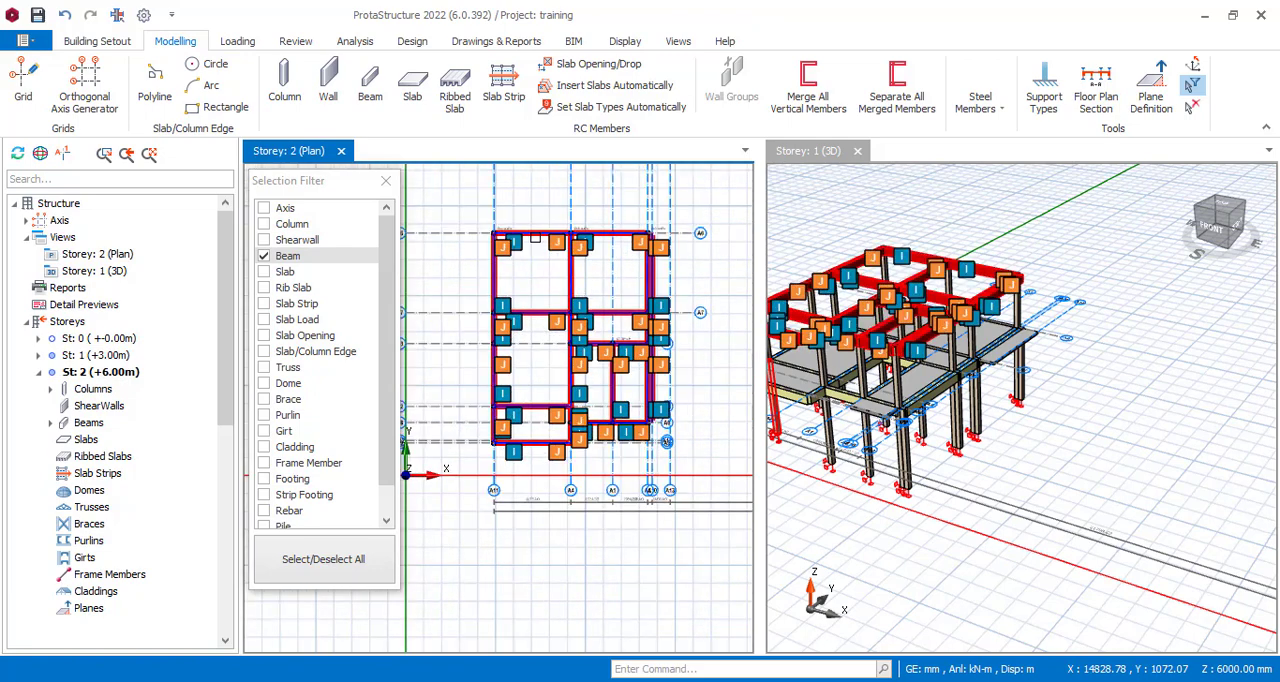
Batch-set the depth h of all selected storey 2 beams to 450 mm in their properties summary table.
right_click(535, 238)
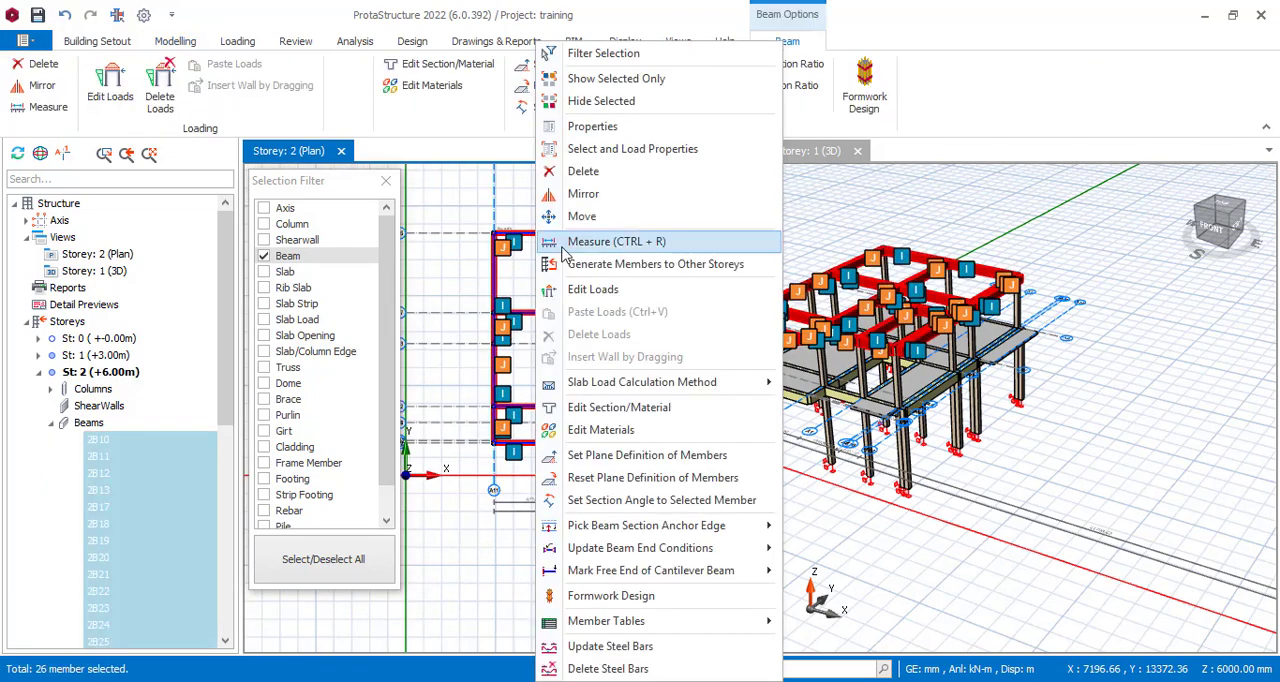
click(616, 128)
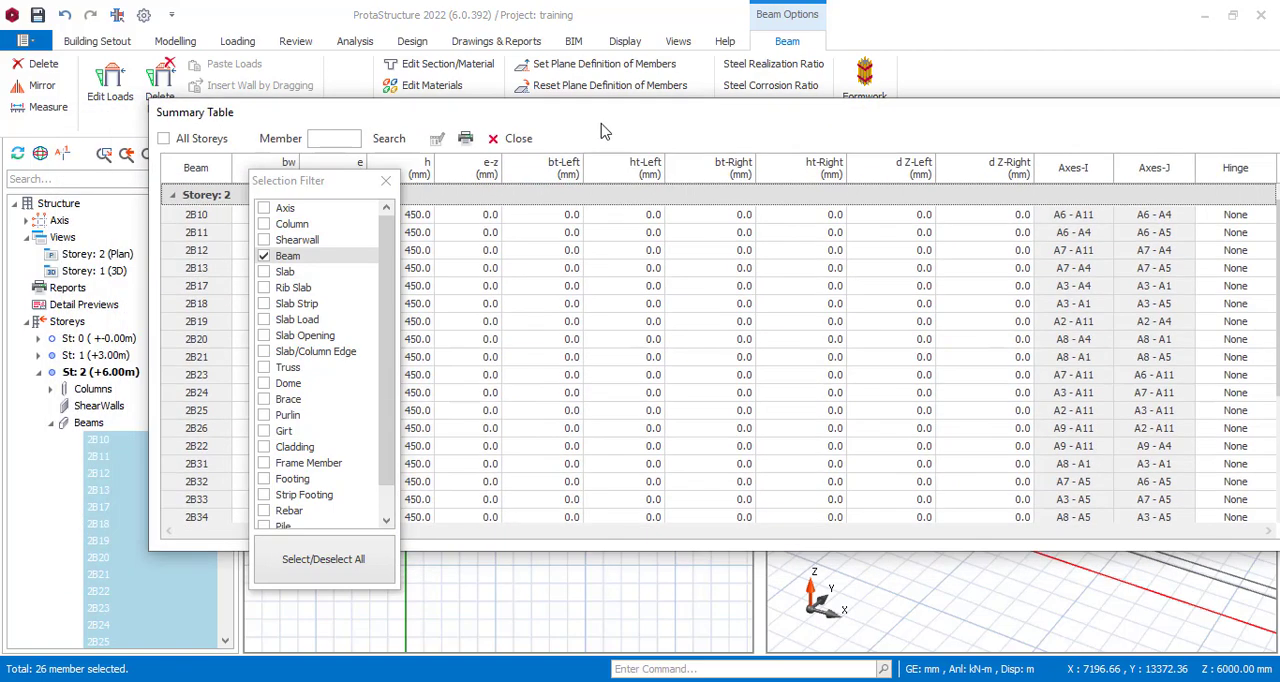
drag(604, 131, 531, 174)
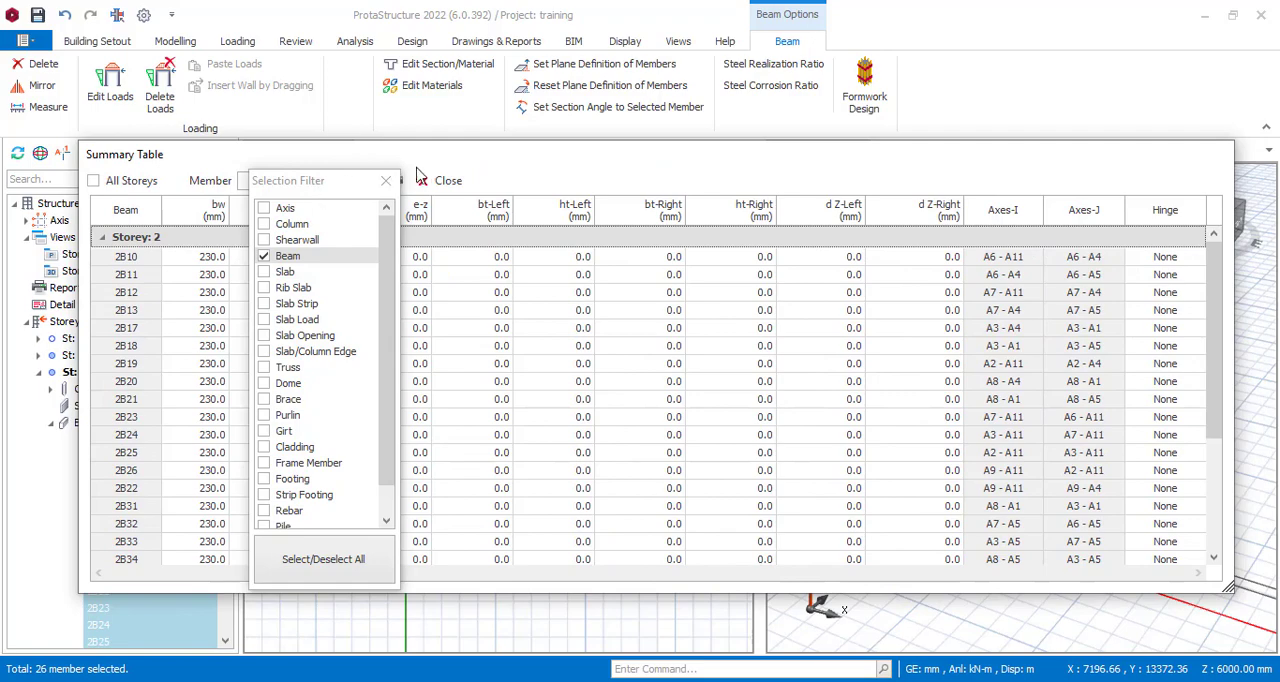
drag(428, 160, 623, 116)
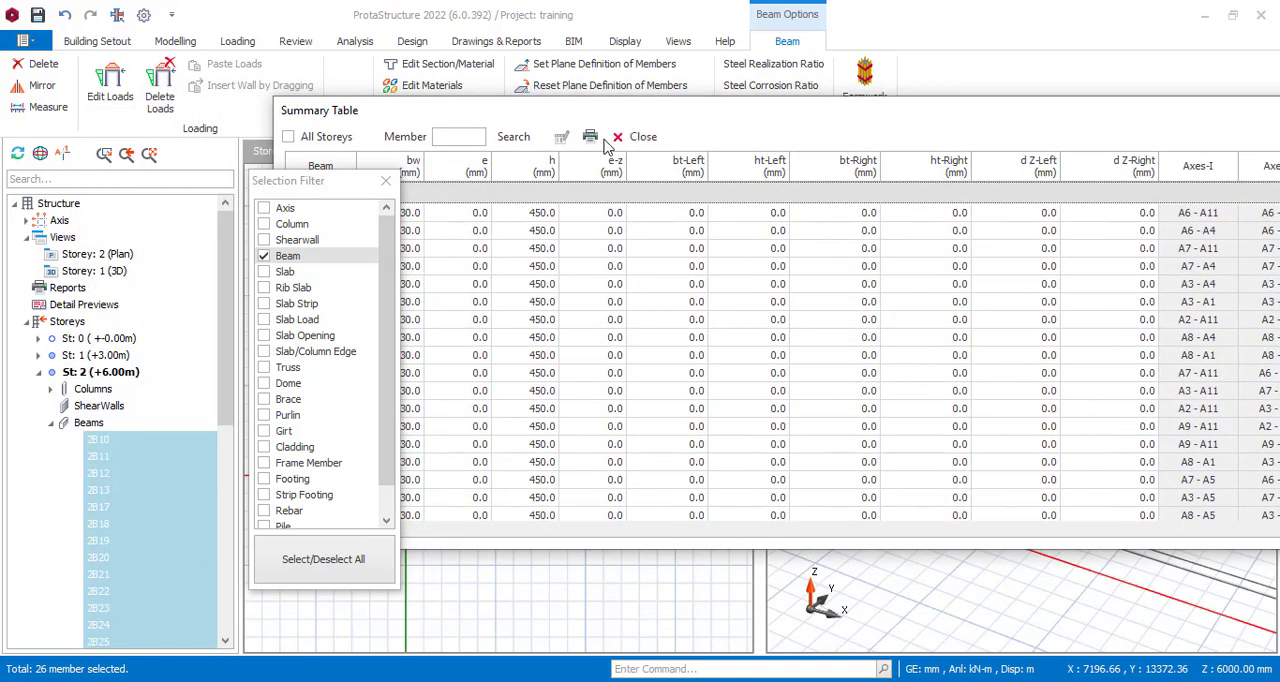
click(556, 171)
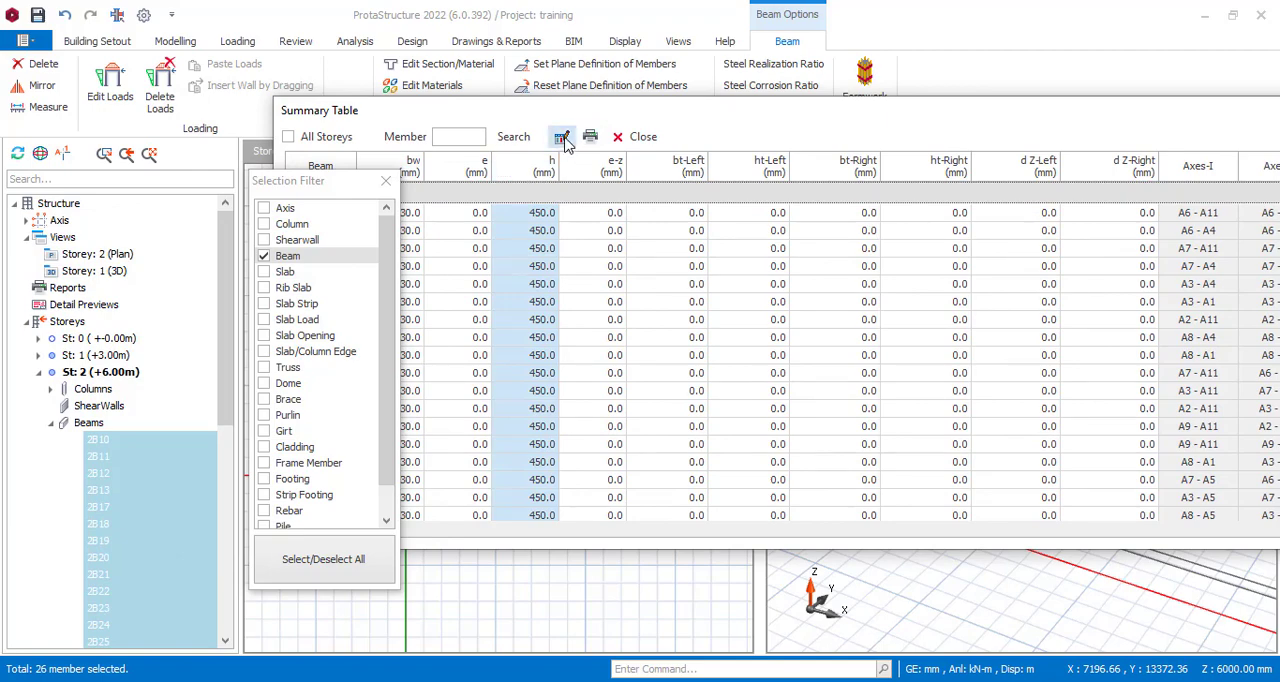
click(564, 139)
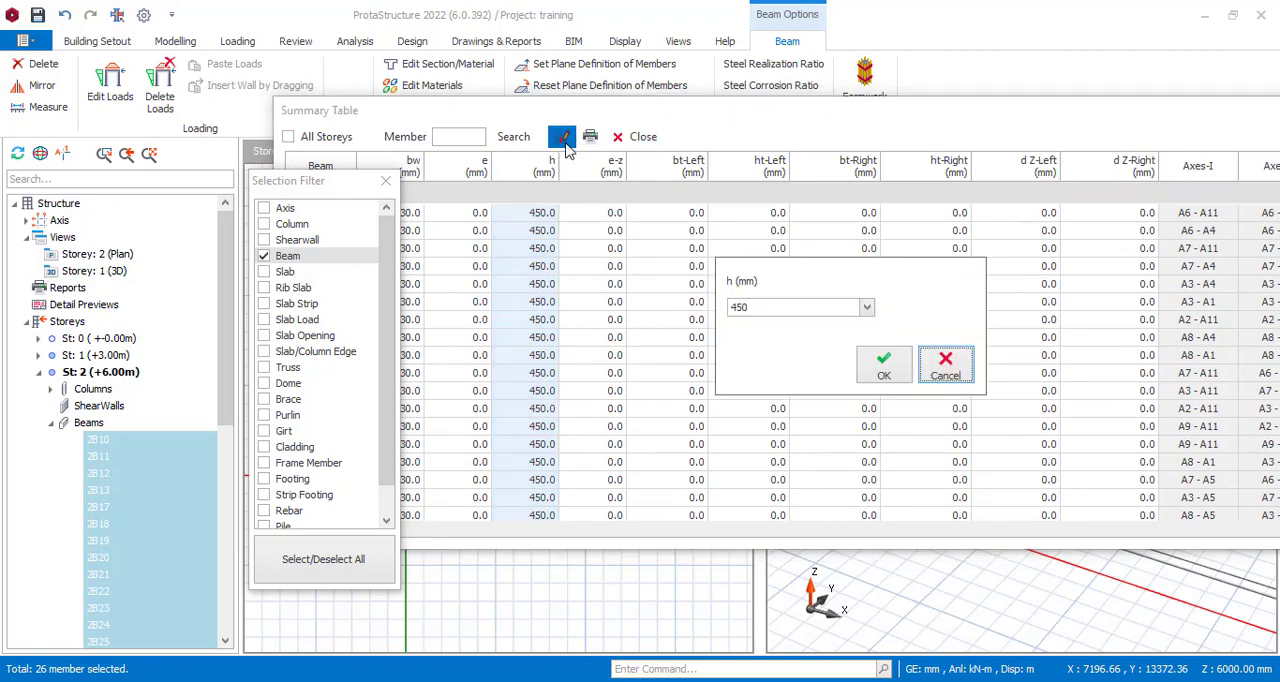
click(753, 307)
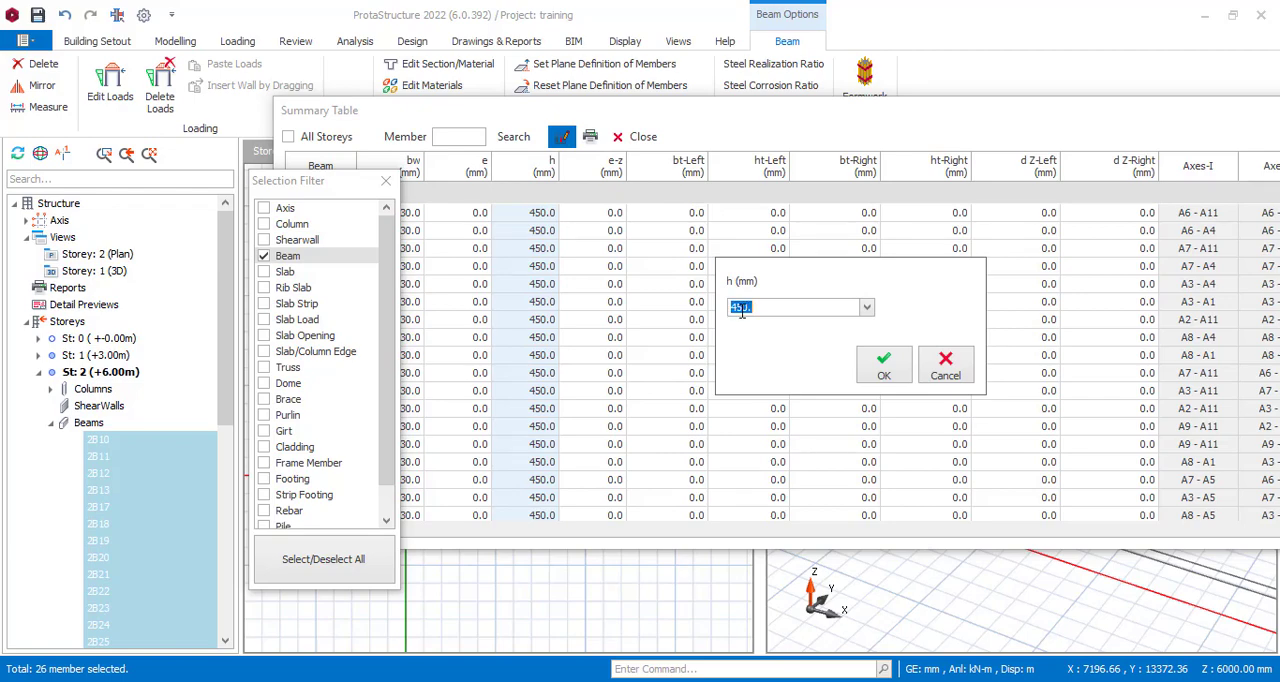
click(881, 366)
click(643, 142)
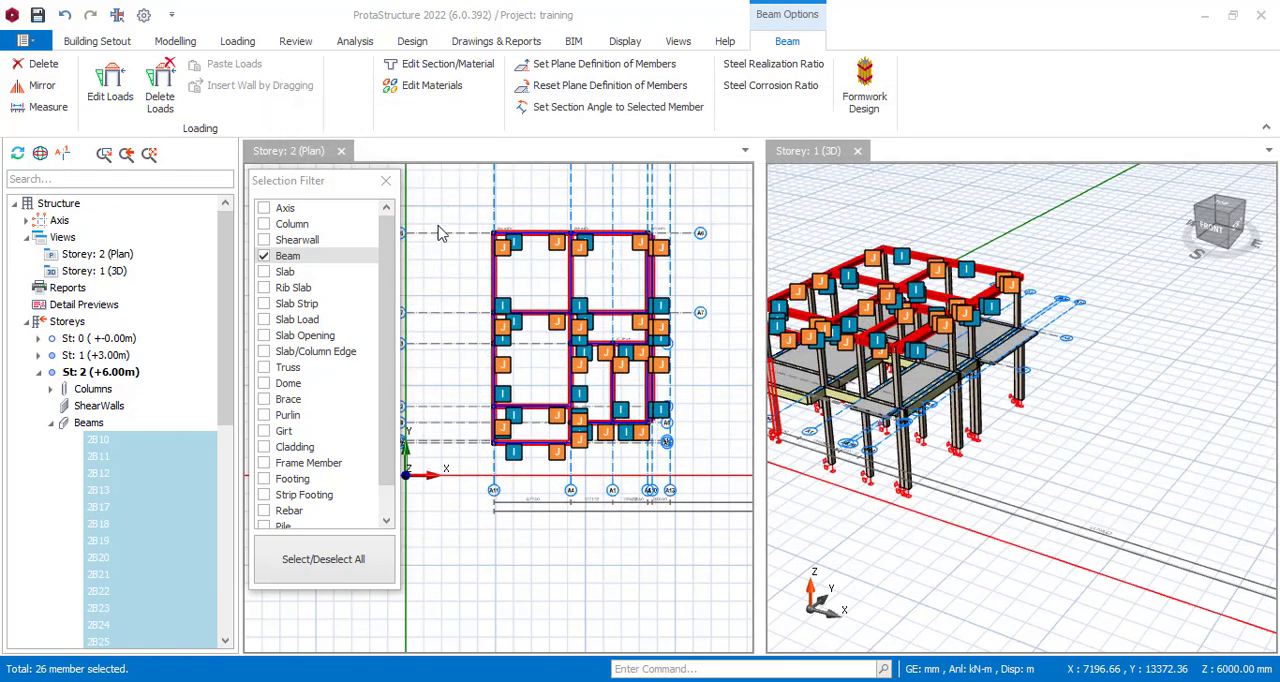
Re-enable every member type in the selection filter and clear the beam selection.
click(340, 560)
click(340, 561)
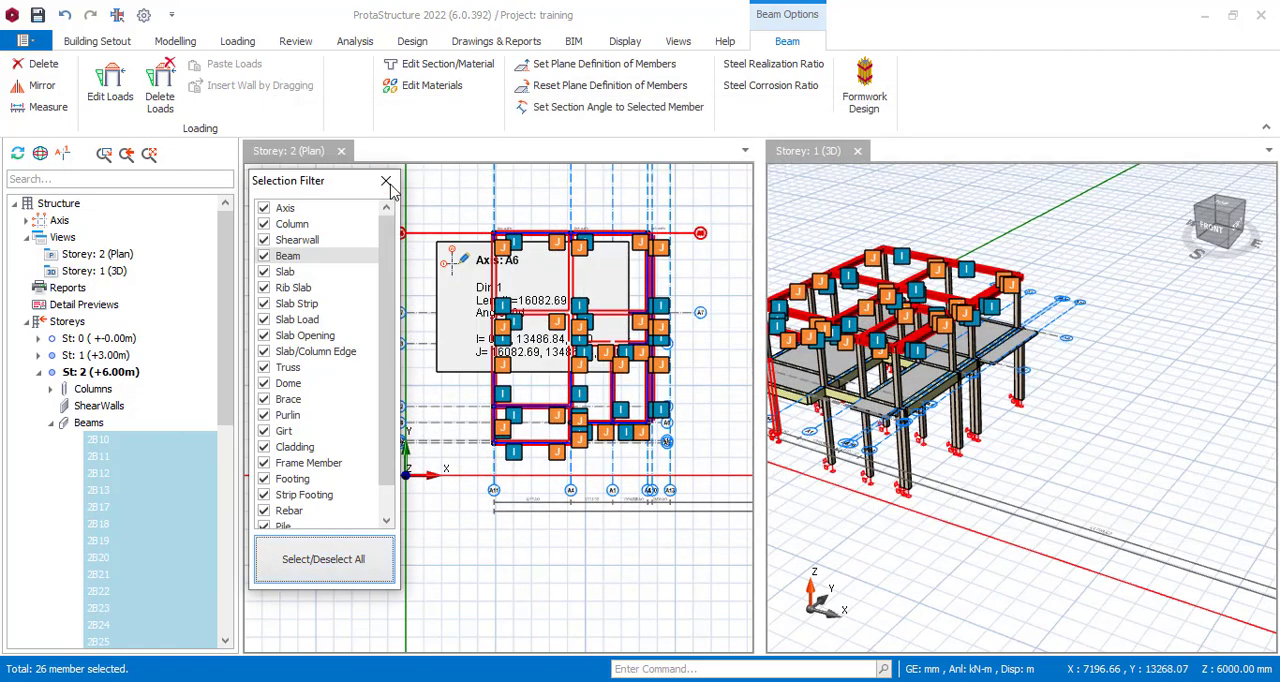
click(386, 180)
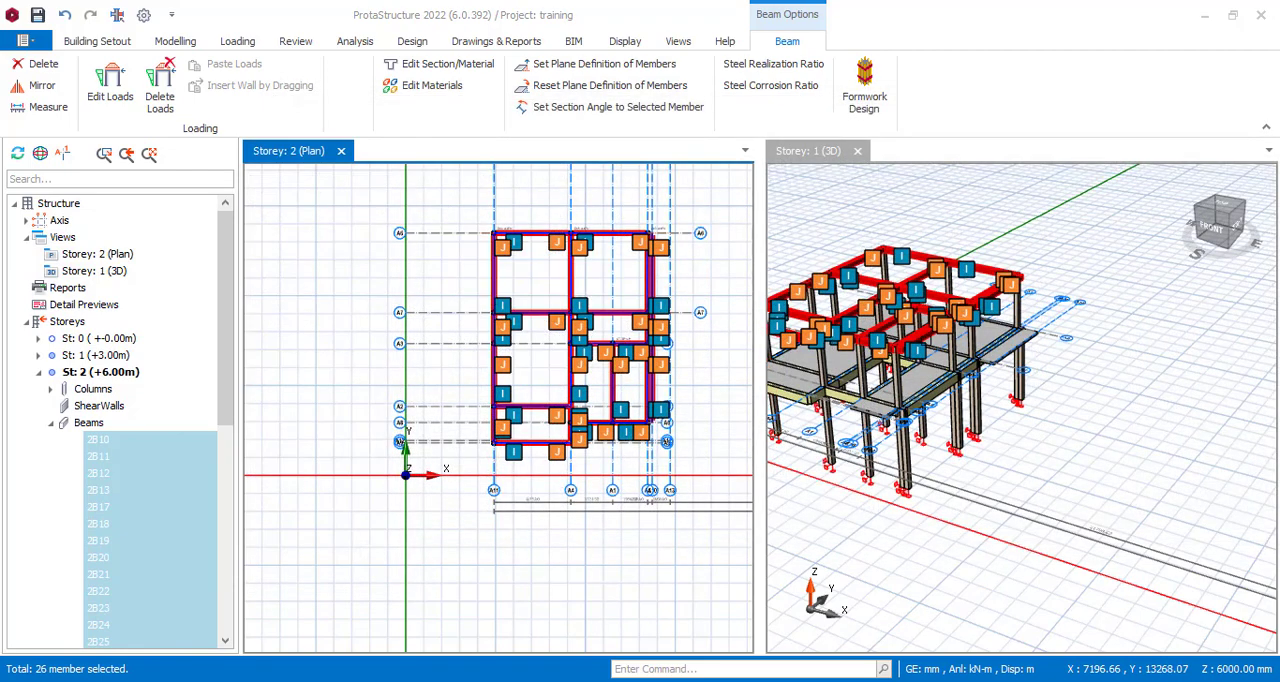
key(Escape)
Select the four outer storey 1 columns along the building's east side in the 3D view, from the front corner to the rear corner.
scroll(1007, 334, down, 2)
scroll(968, 446, up, 4)
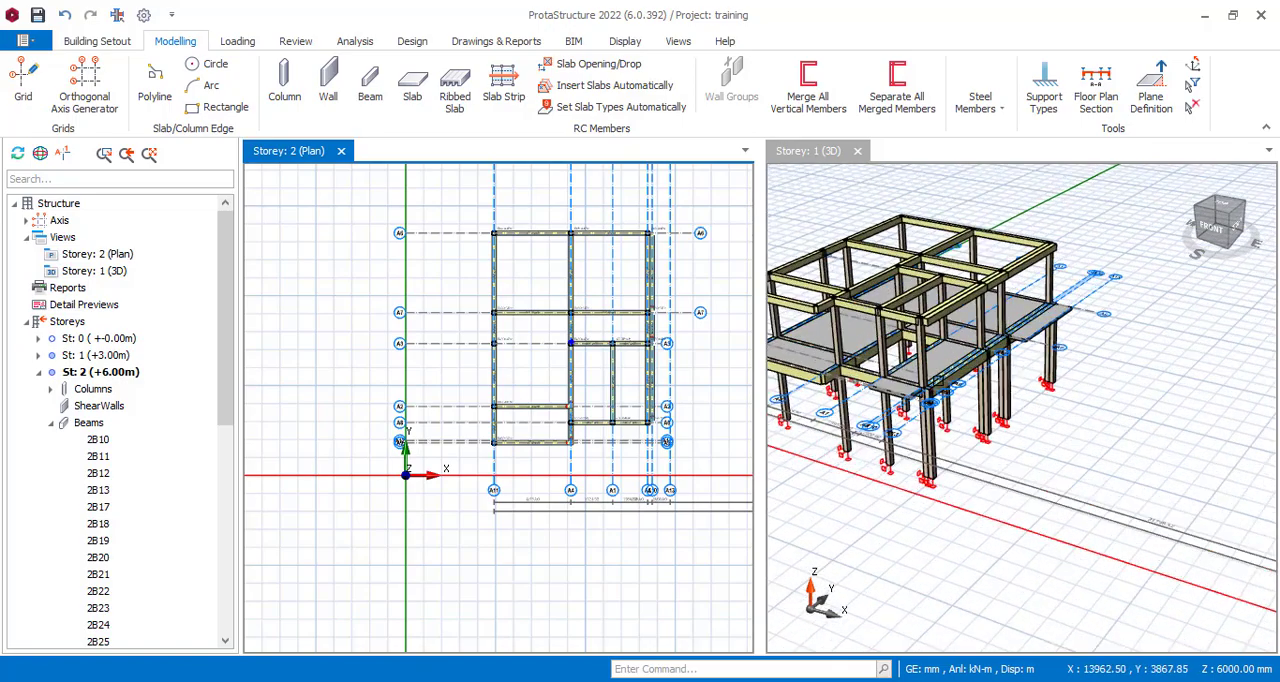
mouse_move(955, 519)
middle_down()
mouse_move(969, 523)
mouse_move(973, 494)
mouse_move(923, 520)
mouse_move(945, 404)
middle_up()
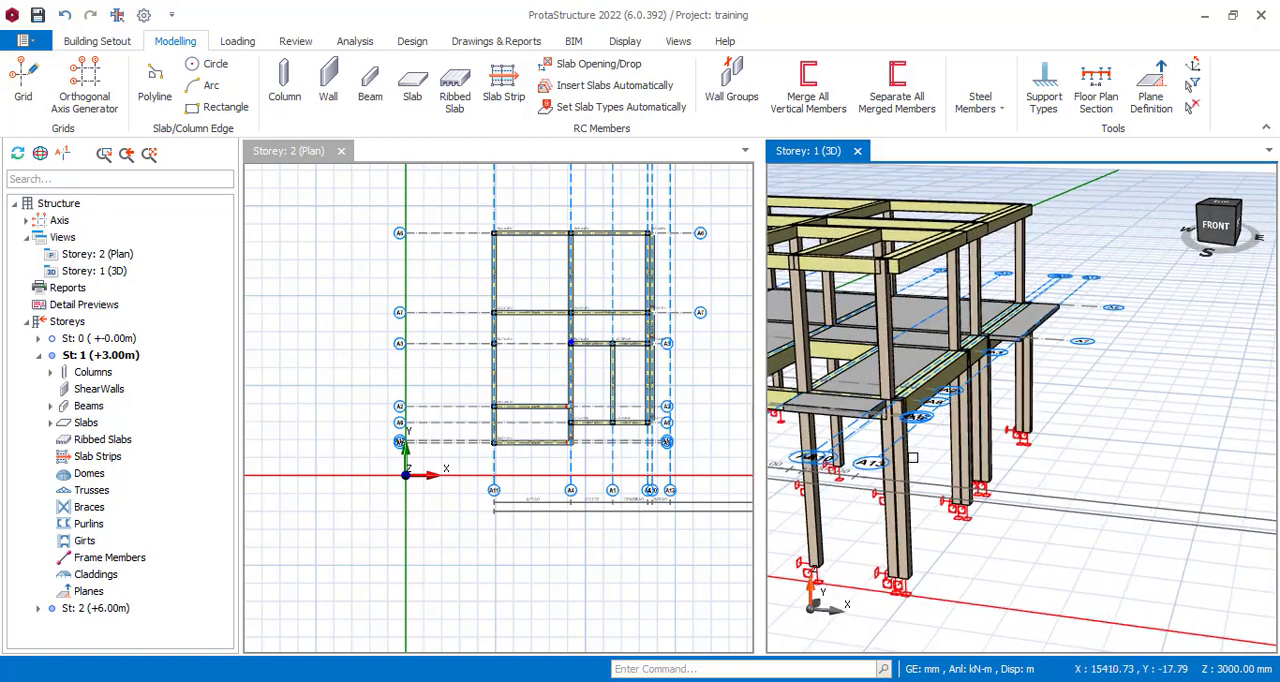
click(898, 450)
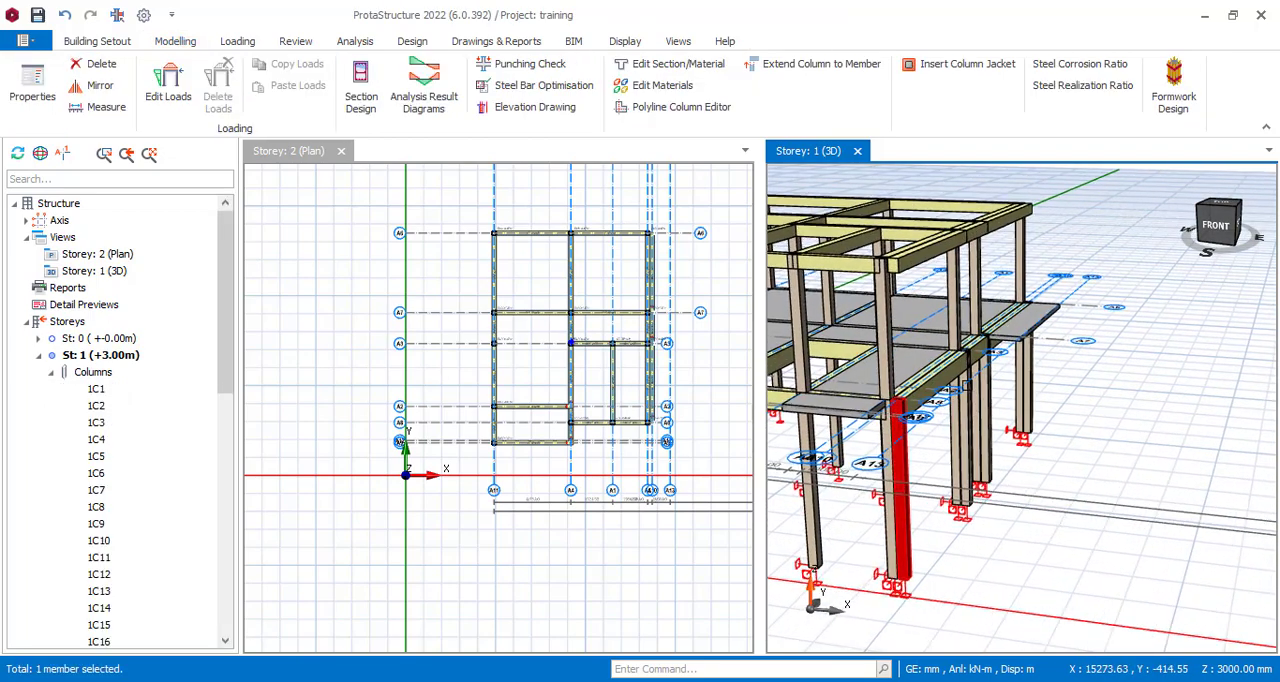
click(963, 409)
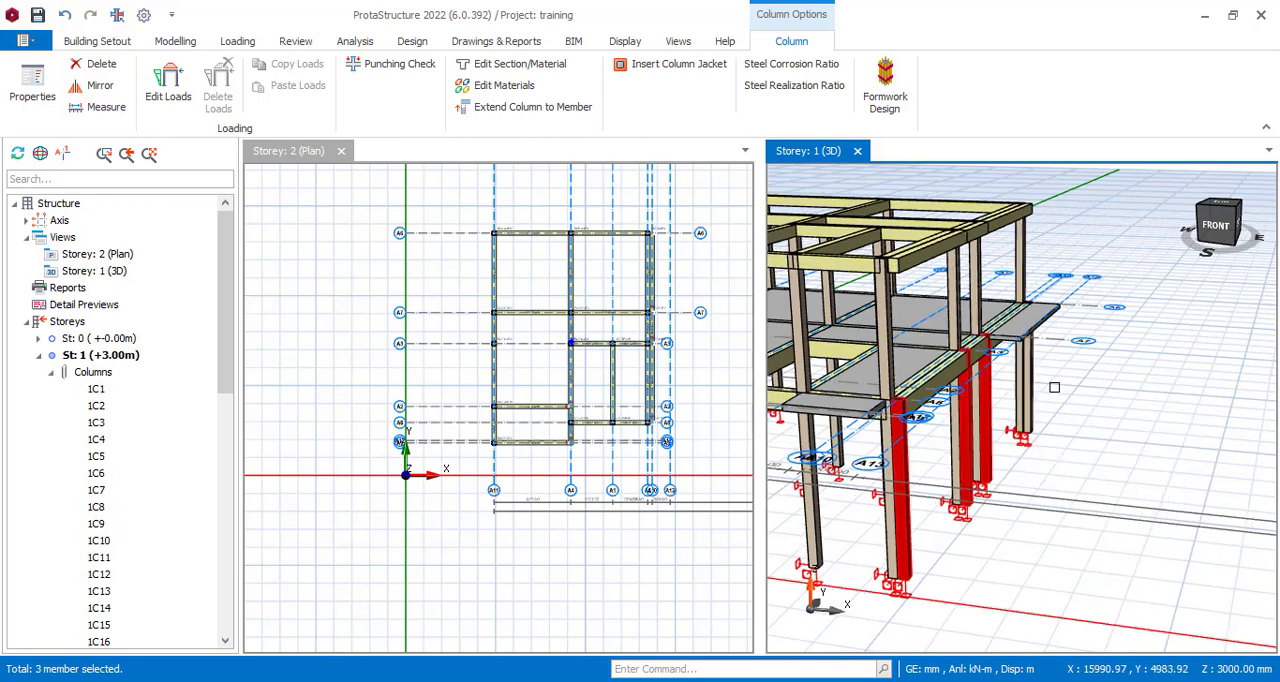
click(1033, 374)
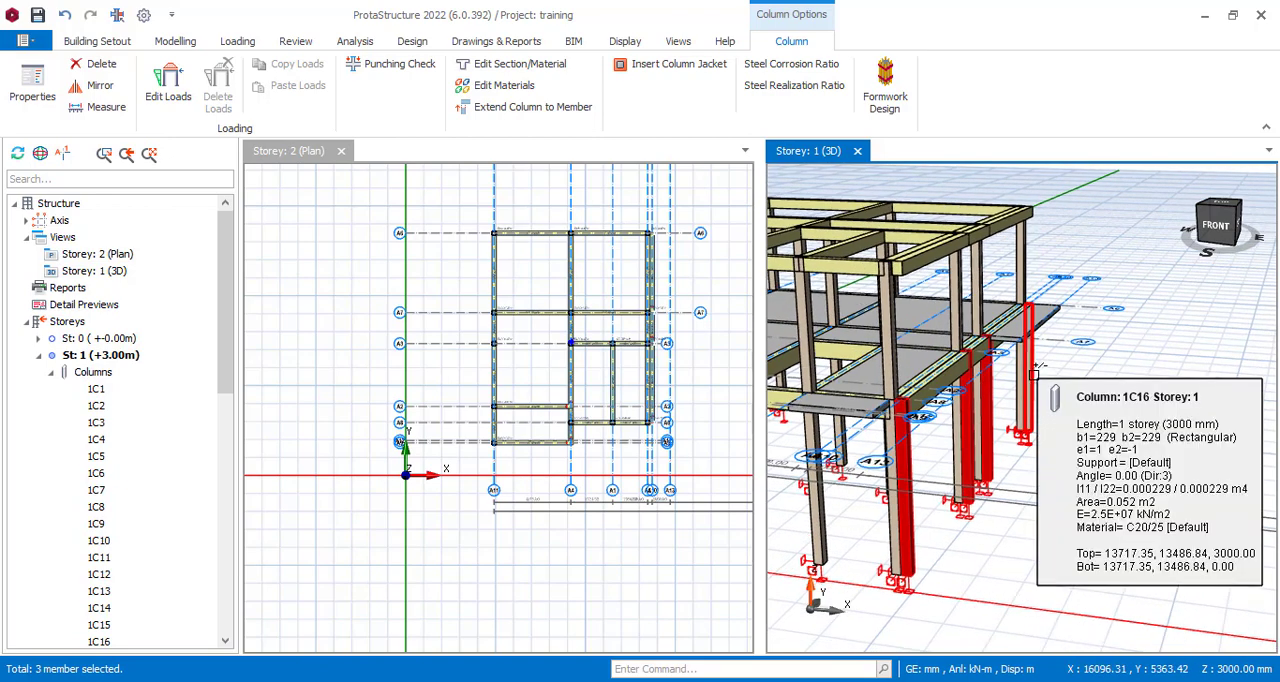
click(1040, 377)
scroll(1045, 380, down, 2)
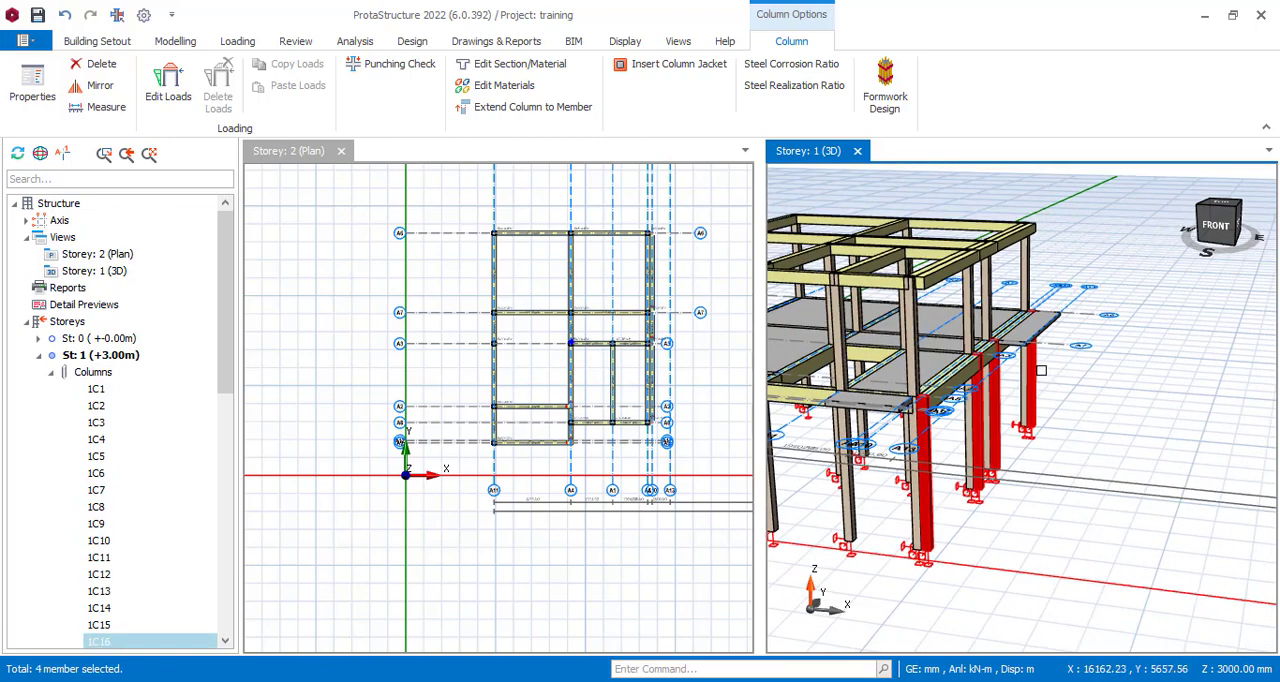
Generate the four selected columns to Storey 2 (+6.00m) with Selected Members Only enabled.
right_click(1040, 372)
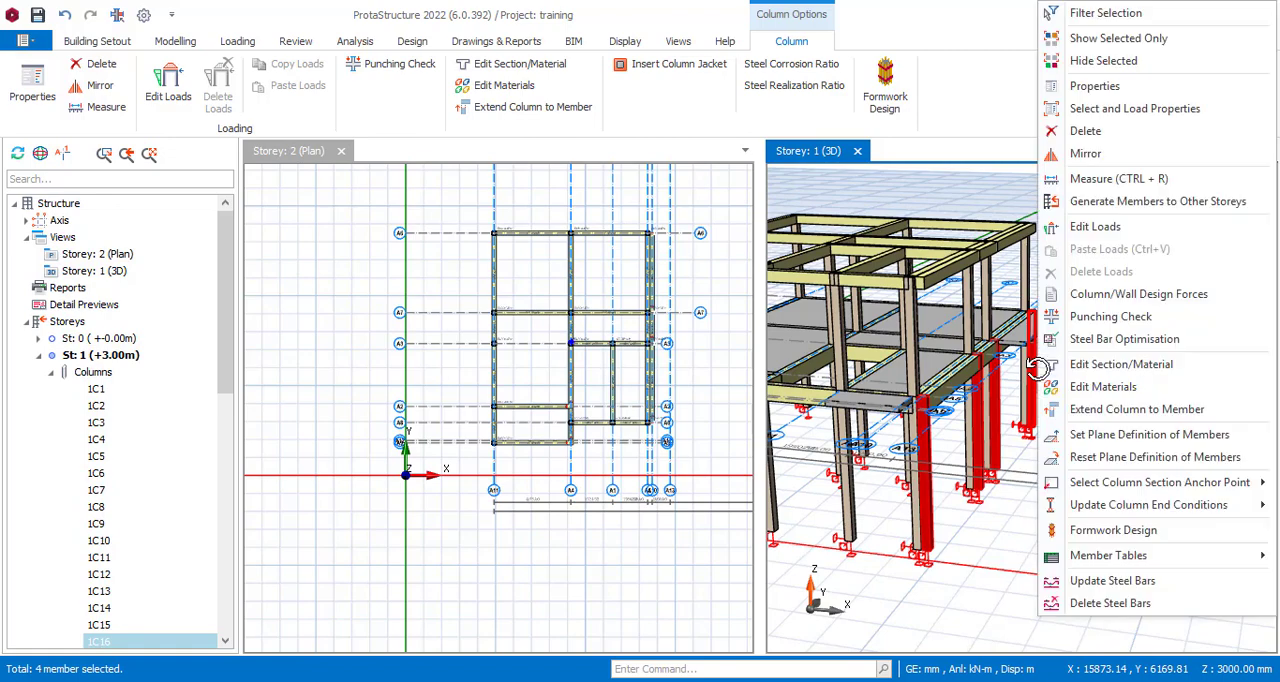
click(1113, 205)
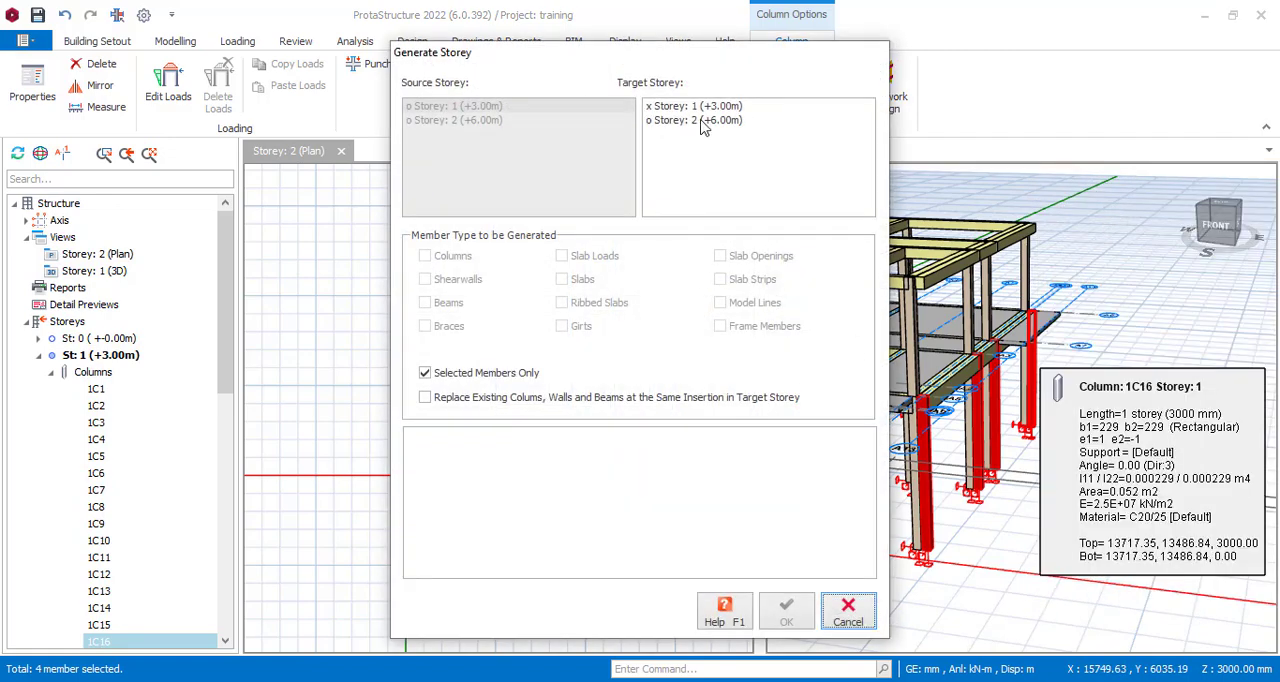
click(703, 121)
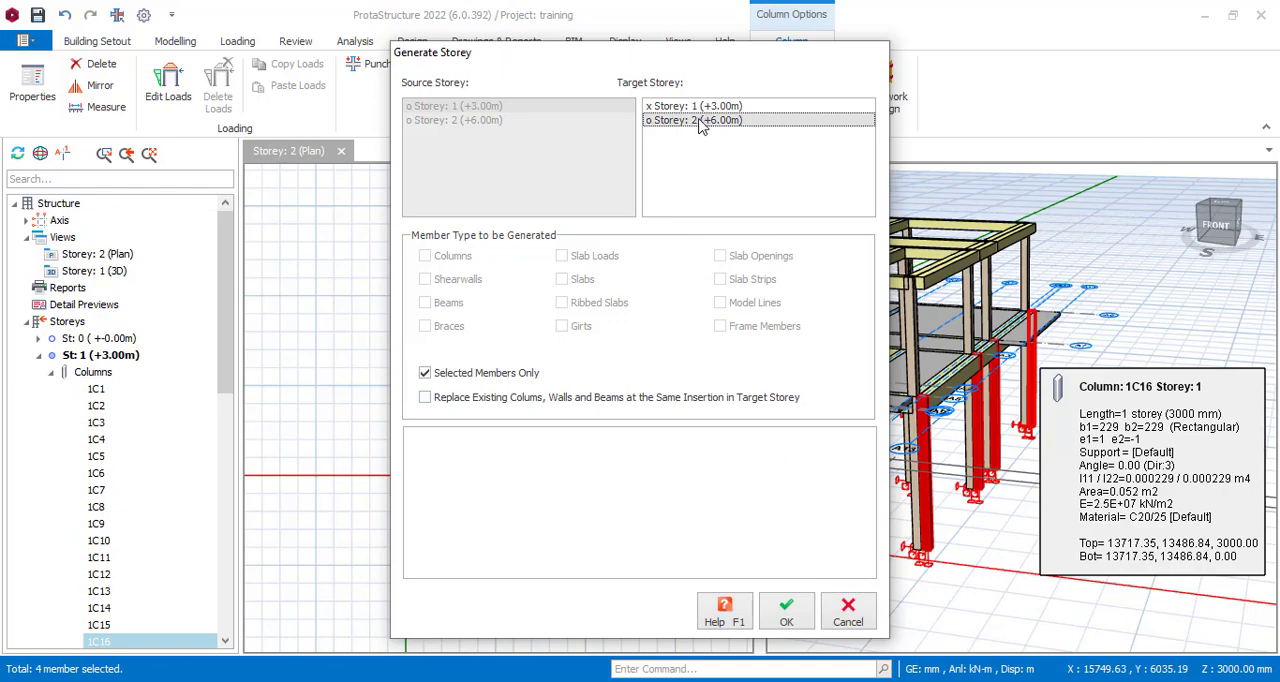
click(788, 612)
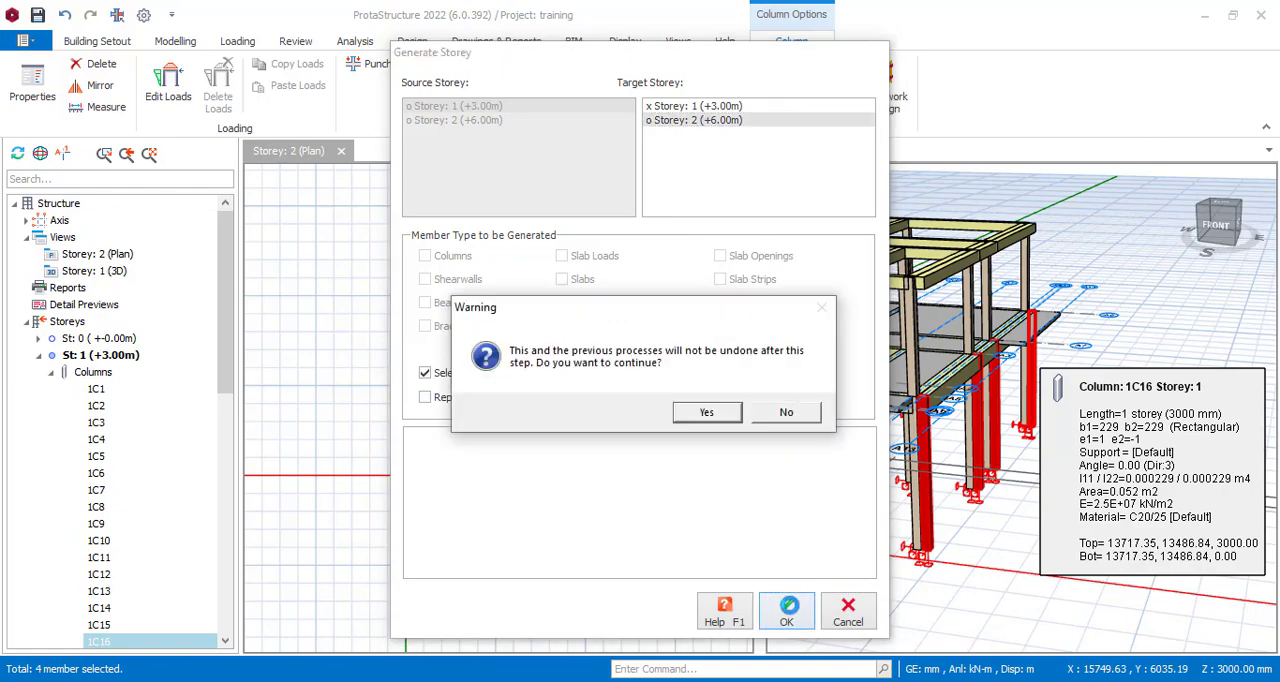
click(707, 413)
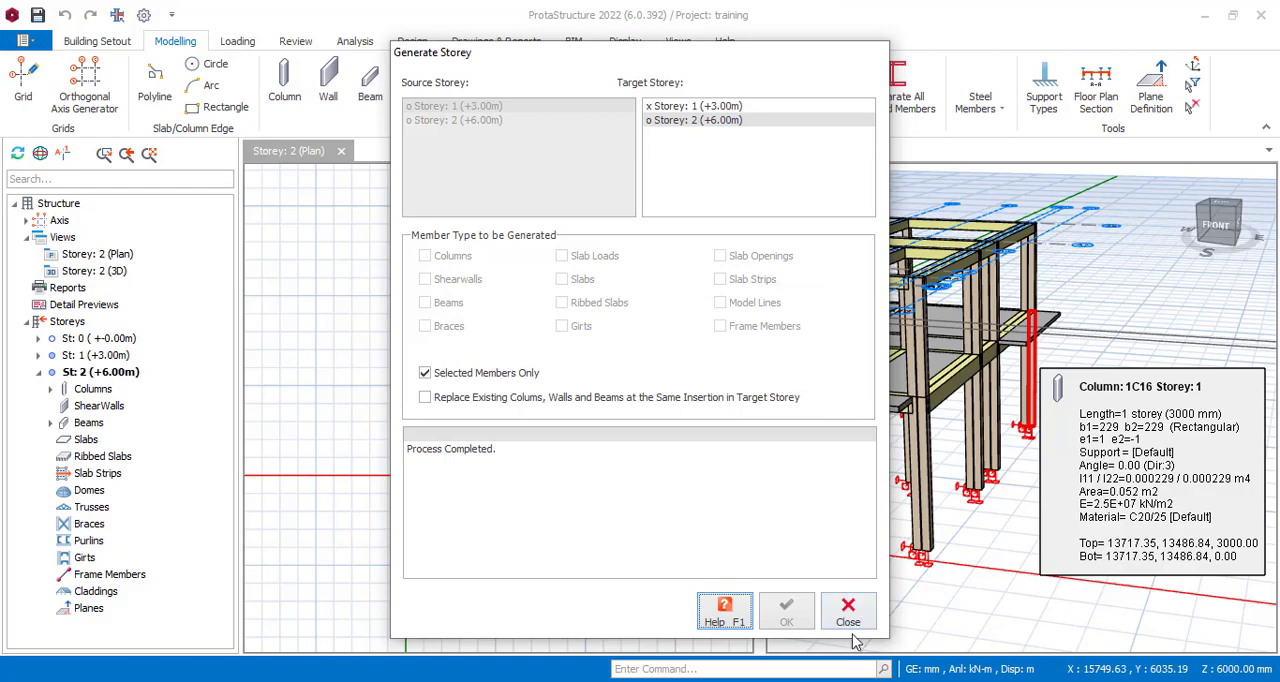
click(866, 615)
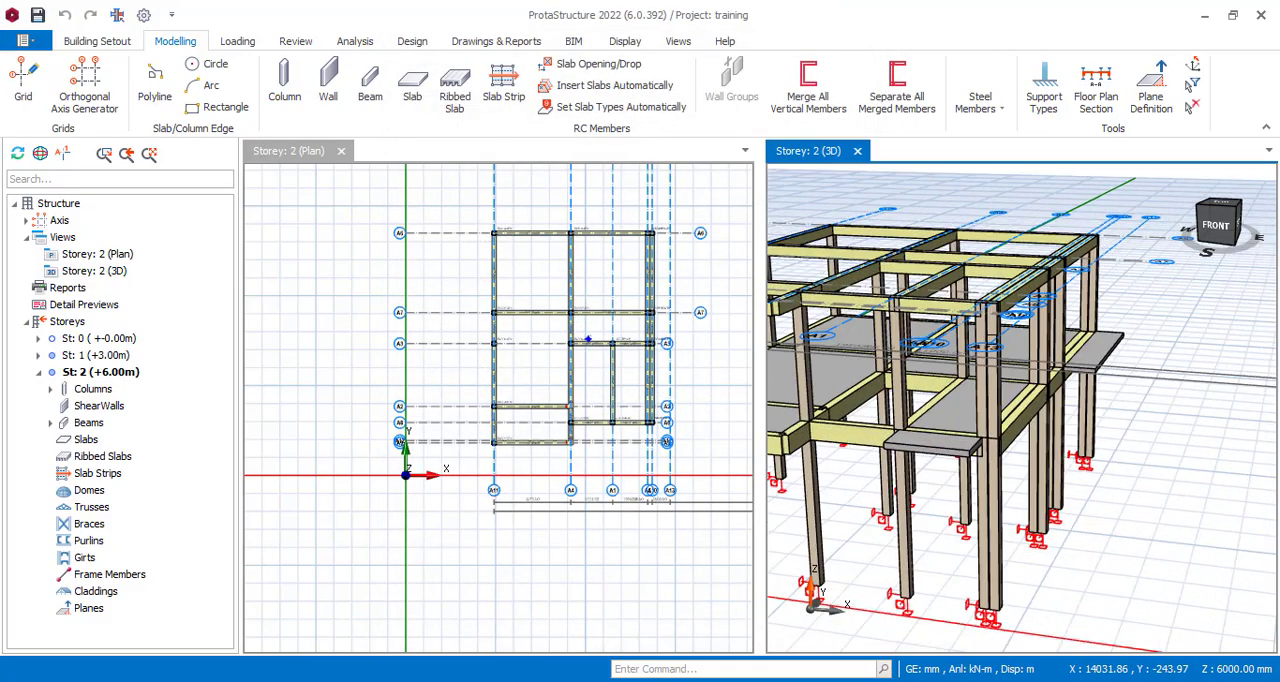
Examine the outer columns of storey 2 and the beams below them from the front and right sides in 3D.
scroll(1031, 352, down, 3)
middle_drag(1082, 494, 1107, 515)
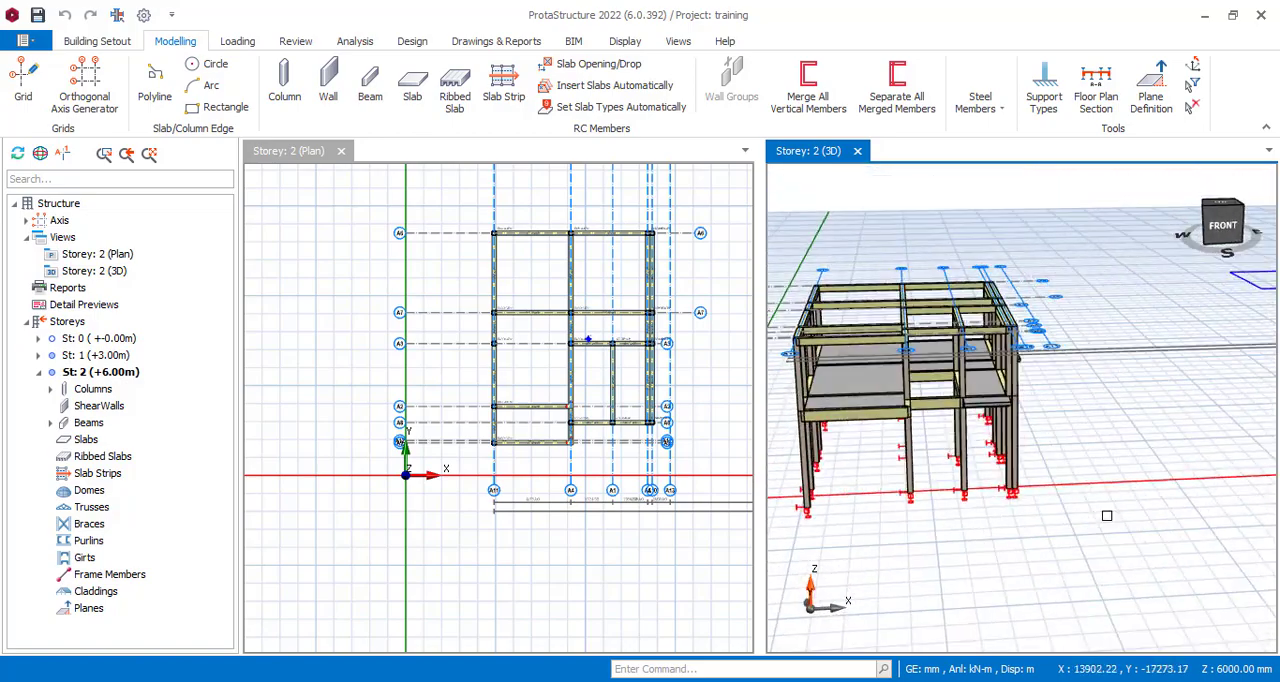
middle_drag(999, 561, 937, 501)
scroll(945, 309, up, 4)
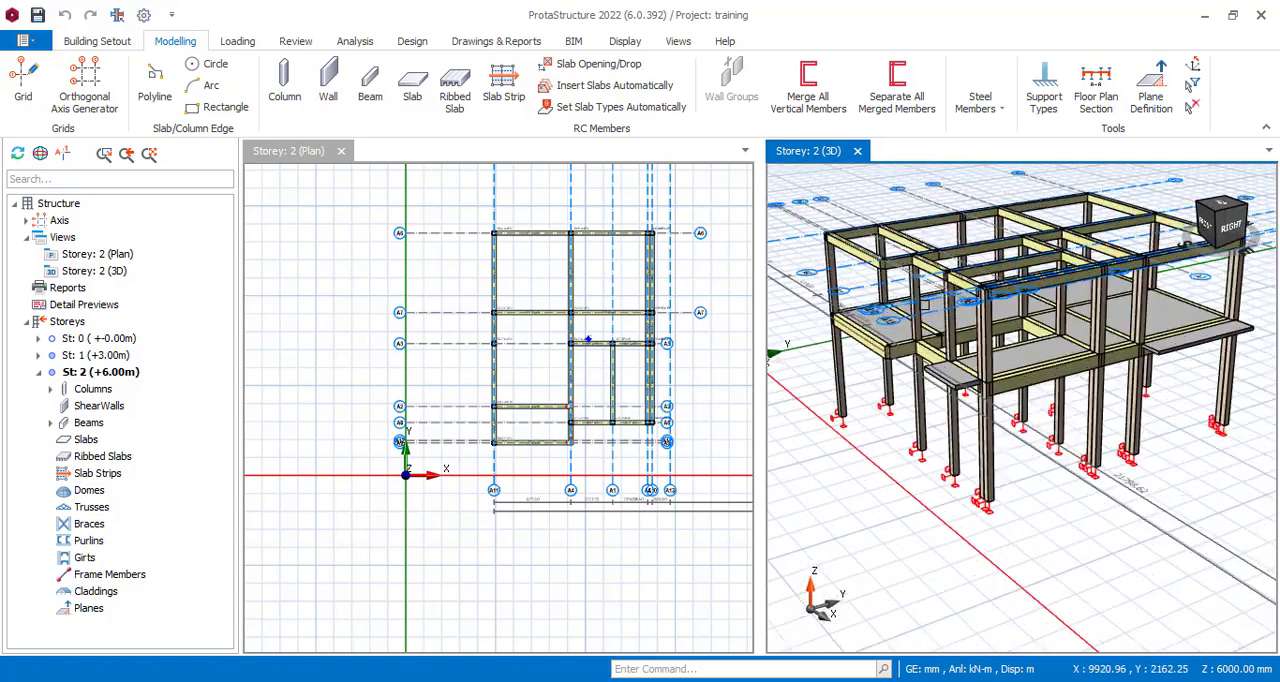
click(1065, 389)
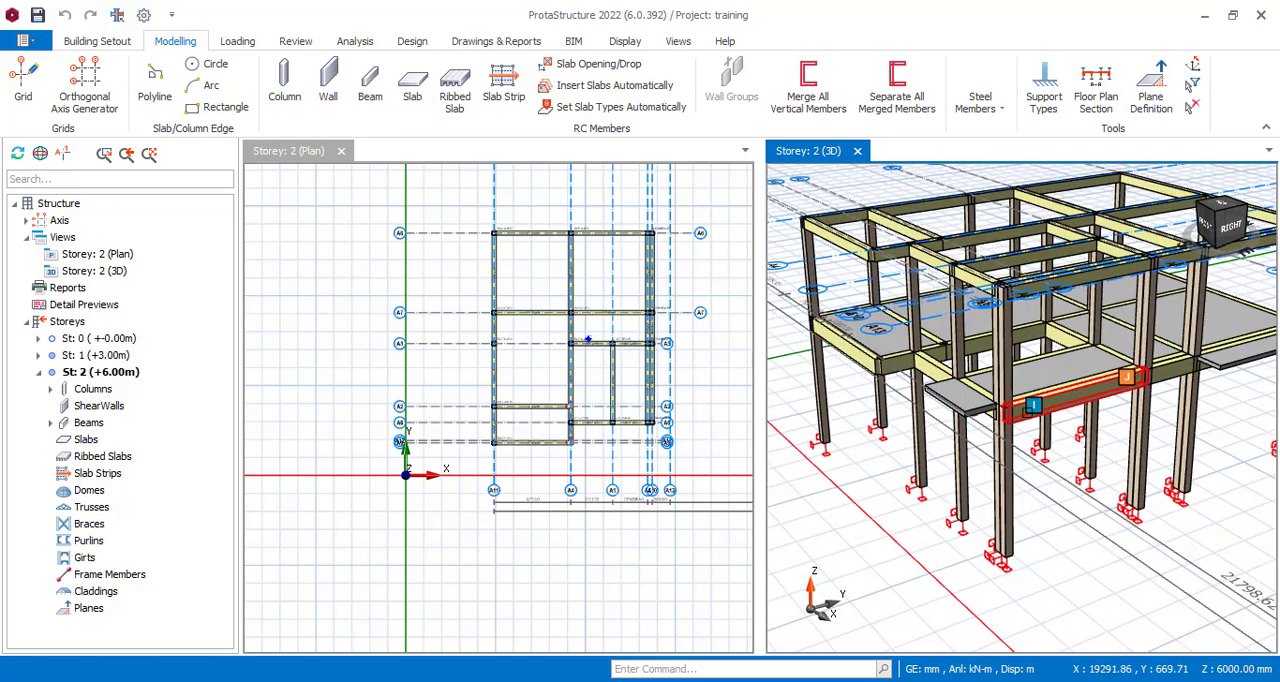
scroll(1032, 440, down, 2)
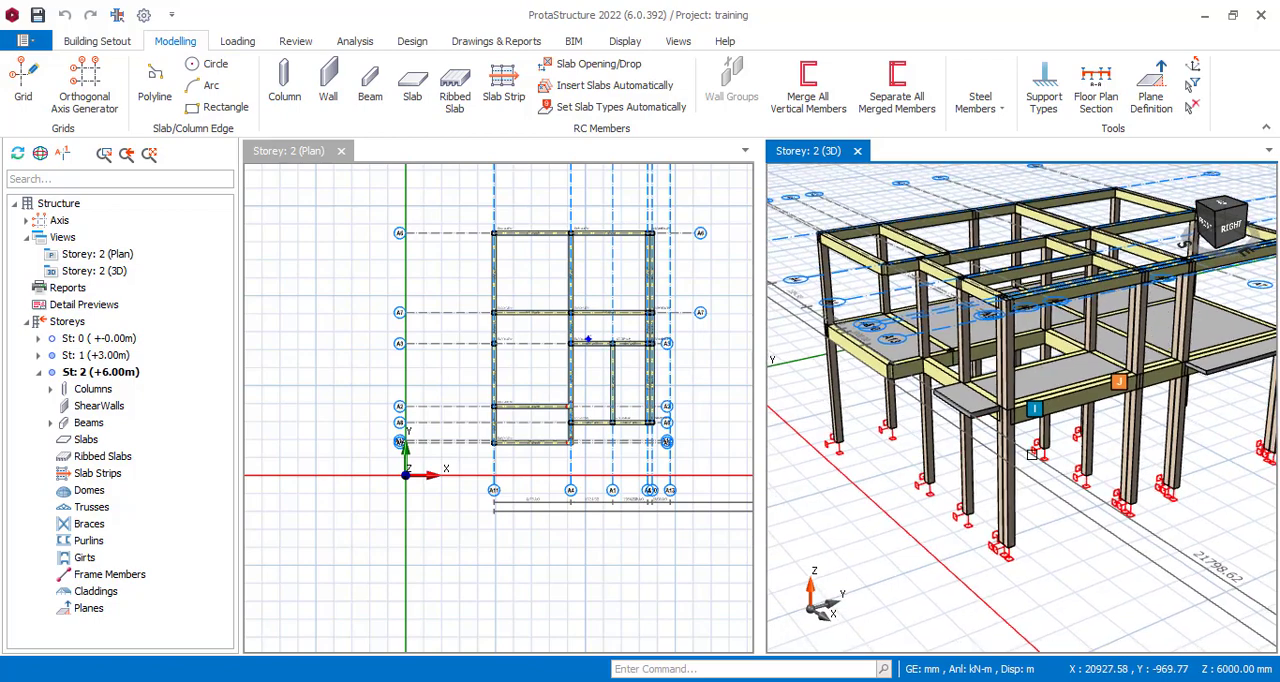